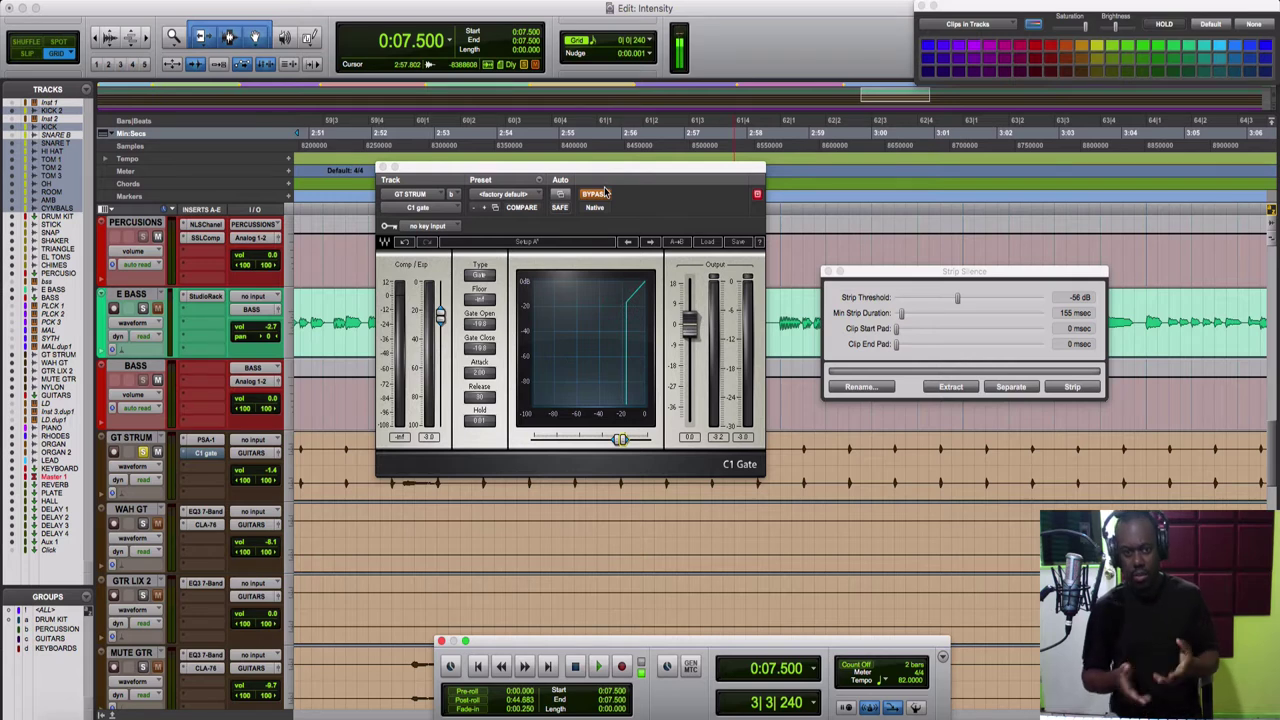
Load the C1 Gate's <factory default> preset, moving the gate and Strip Silence windows aside.
{"action": "left_click_drag", "start_coordinate": [606, 170], "coordinate": [537, 91]}
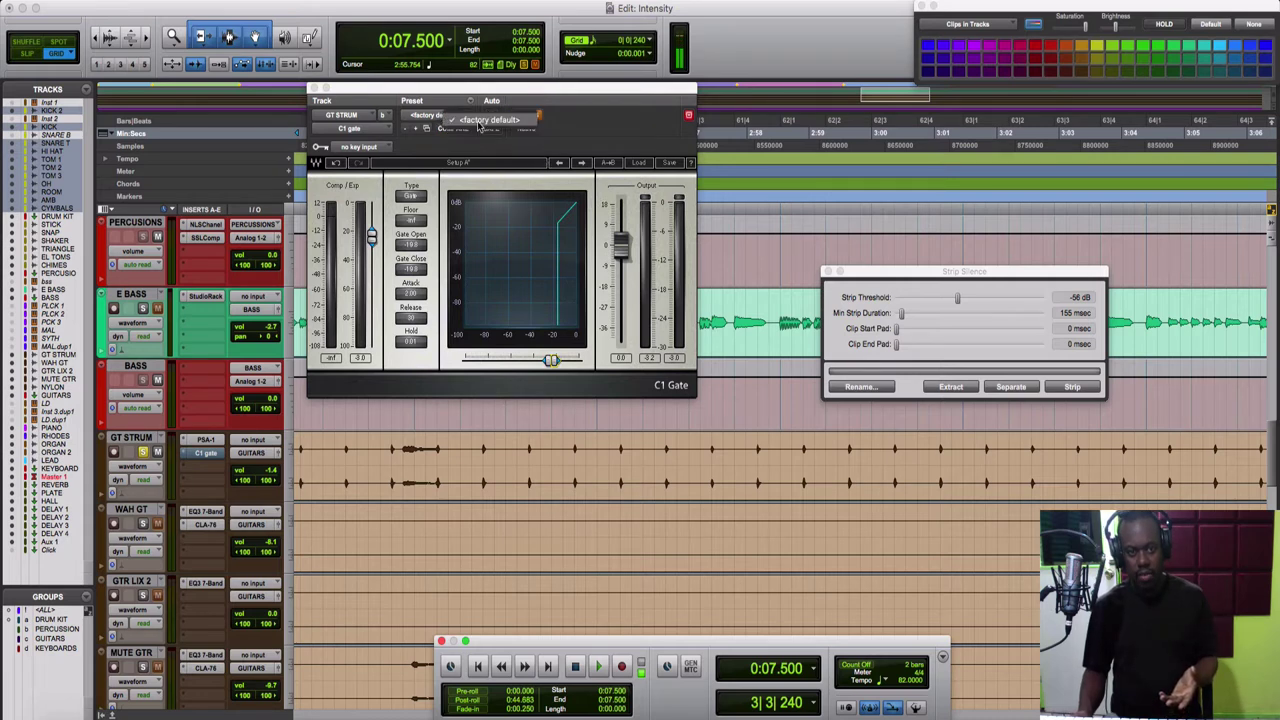
{"action": "left_click", "coordinate": [452, 128]}
{"action": "left_click_drag", "start_coordinate": [896, 275], "coordinate": [850, 236]}
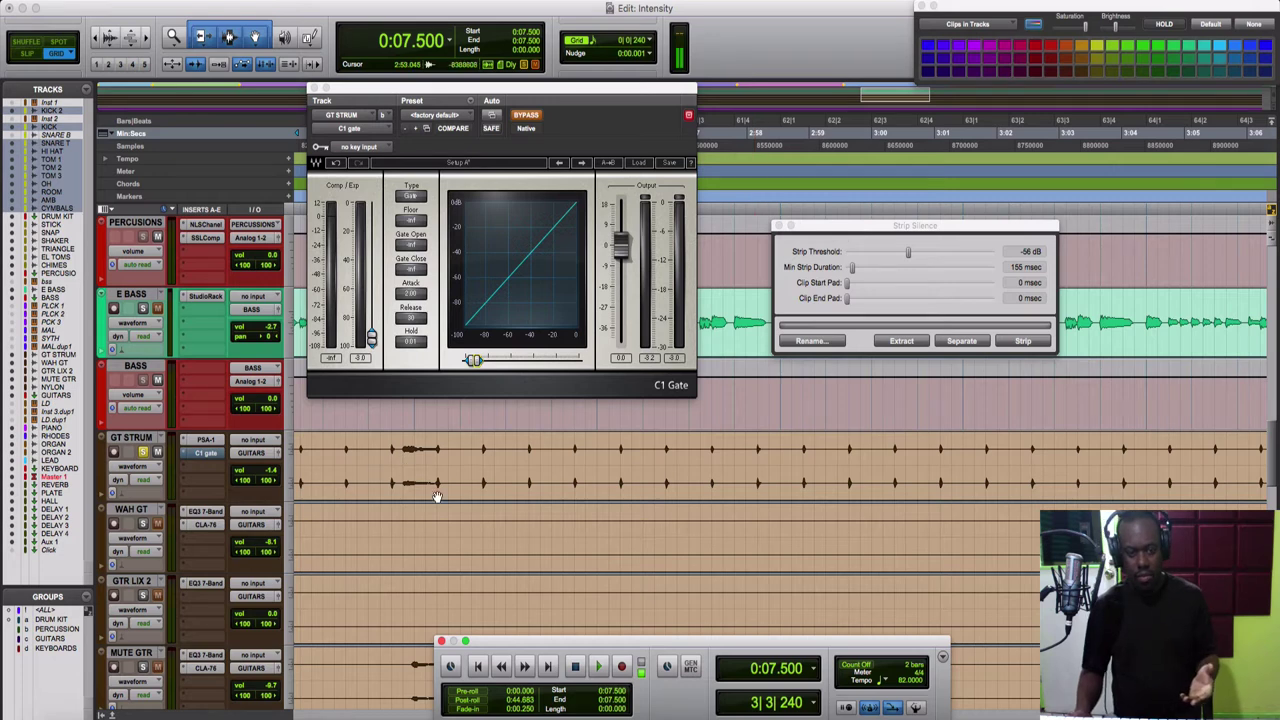
Scroll back toward the song start and place the playback start at 0:14.634 in GT STRUM.
{"action": "scroll", "coordinate": [441, 493], "scroll_direction": "left", "scroll_amount": 5}
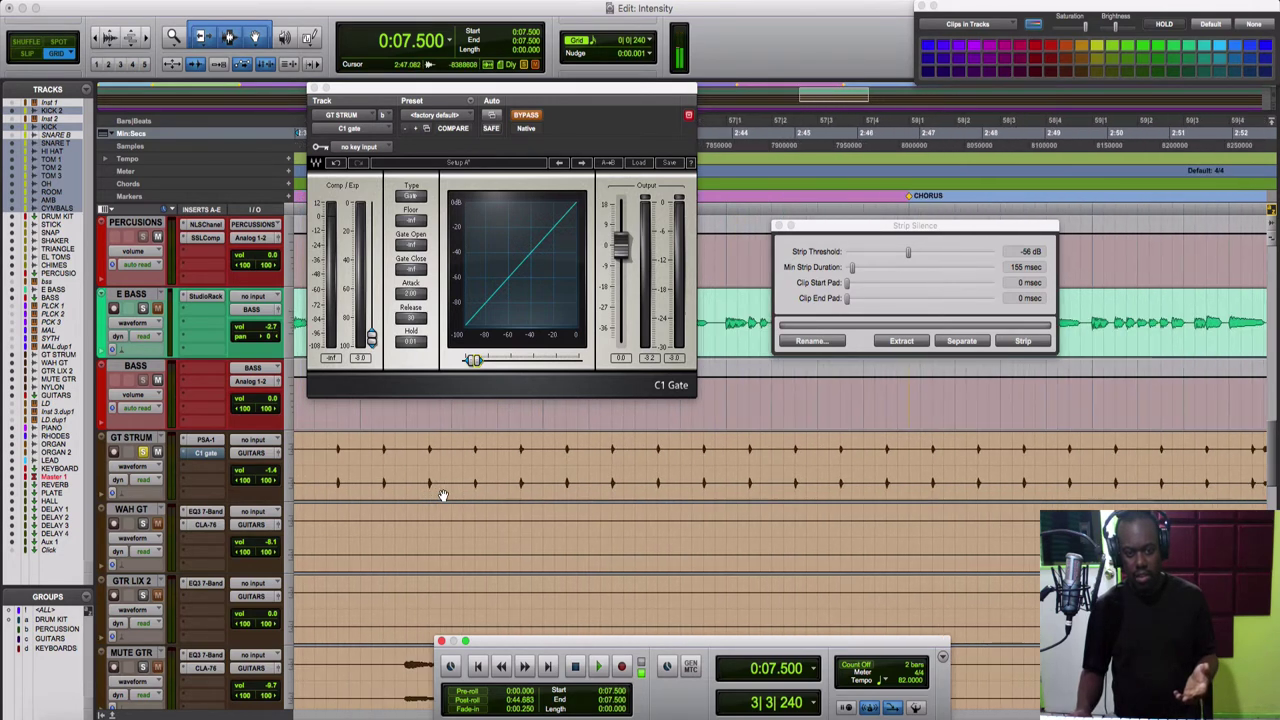
{"action": "scroll", "coordinate": [443, 495], "scroll_direction": "left", "scroll_amount": 3}
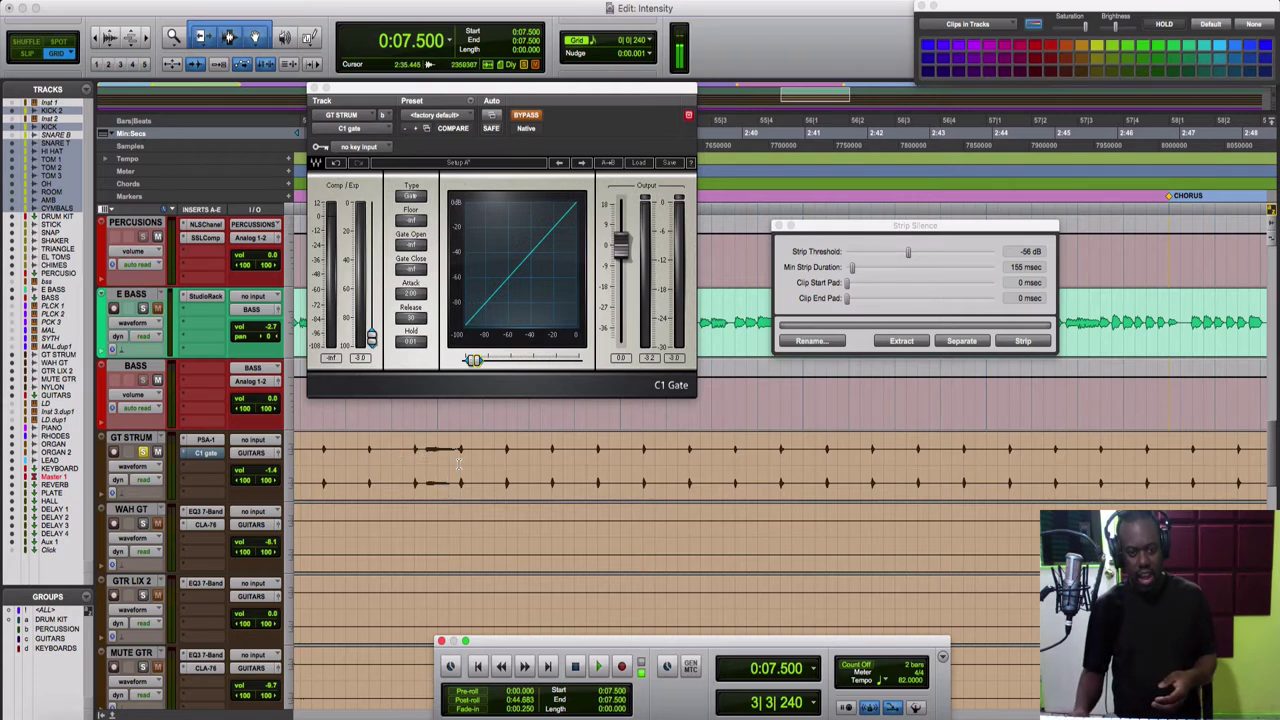
{"action": "scroll", "coordinate": [625, 464], "scroll_direction": "left", "scroll_amount": 10}
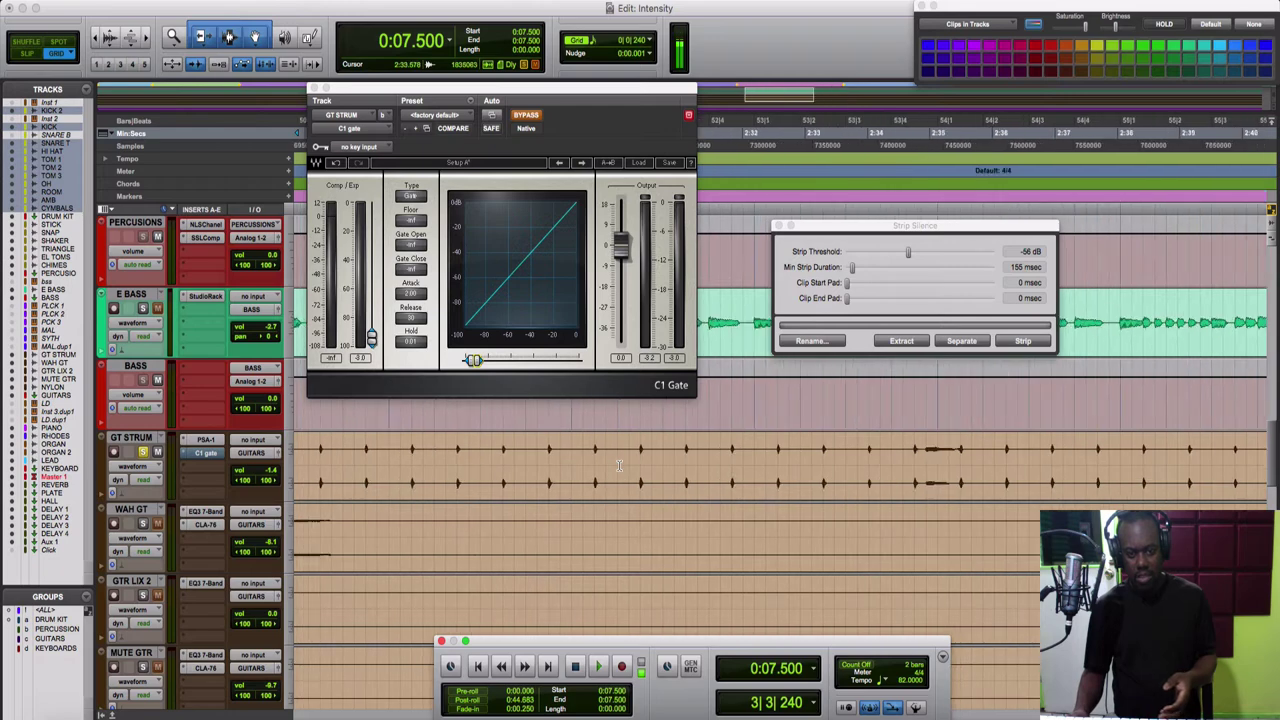
{"action": "scroll", "coordinate": [619, 465], "scroll_direction": "left", "scroll_amount": 5}
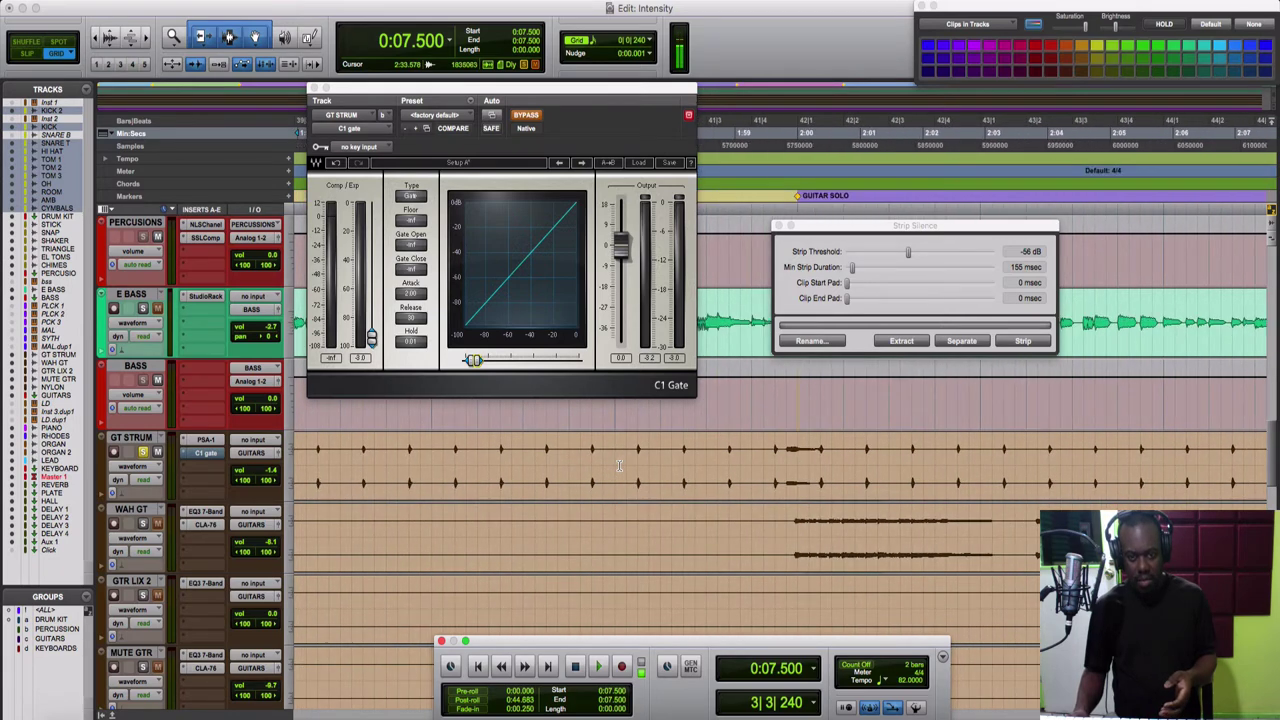
{"action": "scroll", "coordinate": [619, 465], "scroll_direction": "left", "scroll_amount": 20}
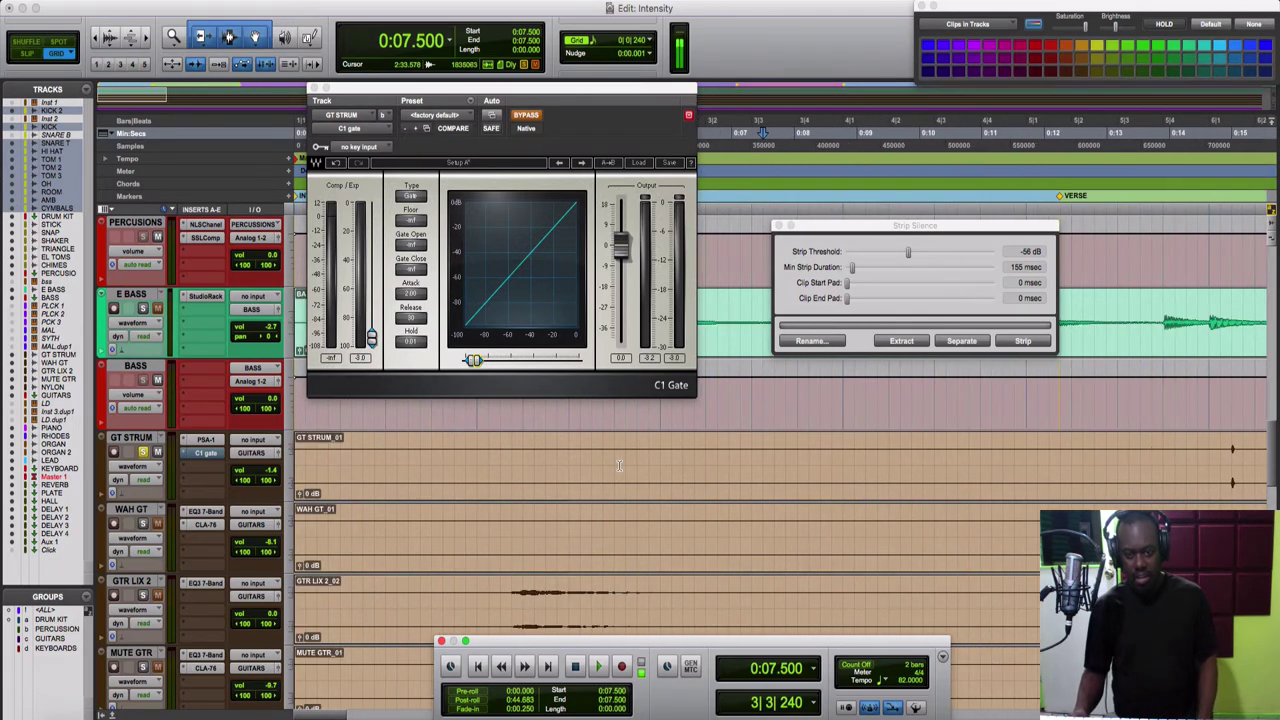
{"action": "scroll", "coordinate": [619, 465], "scroll_direction": "right", "scroll_amount": 5}
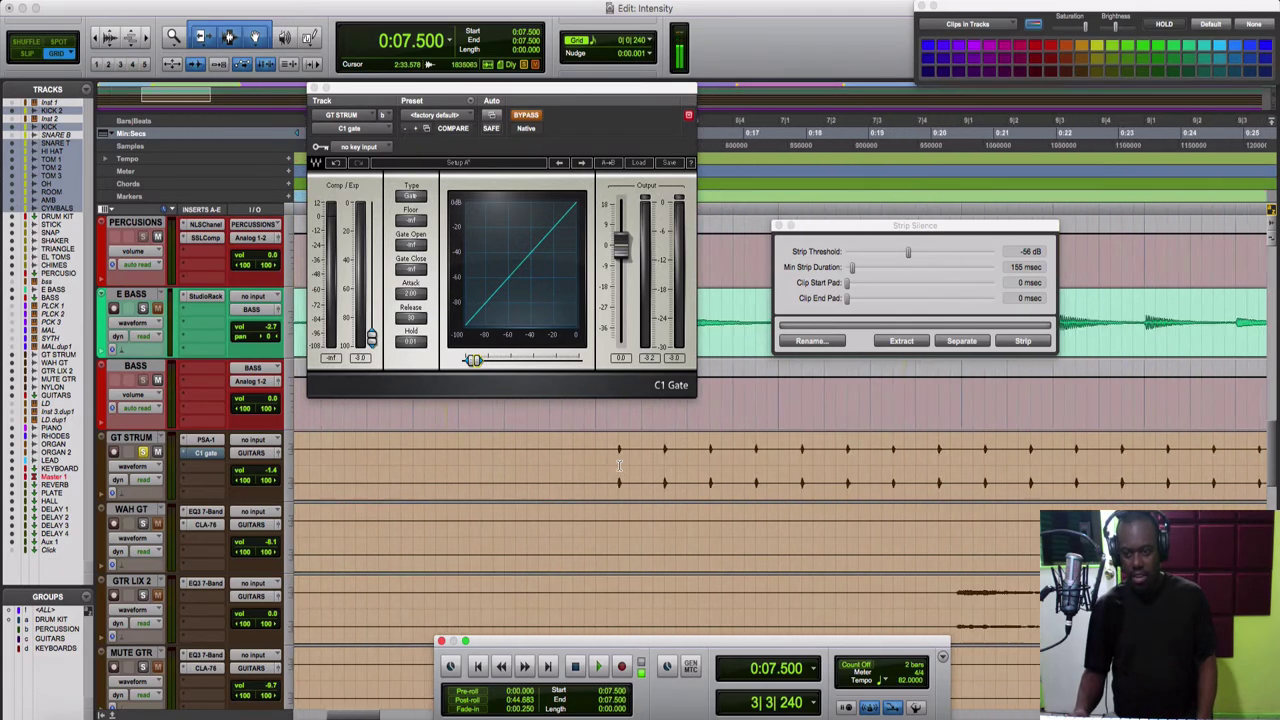
{"action": "left_click", "coordinate": [338, 453]}
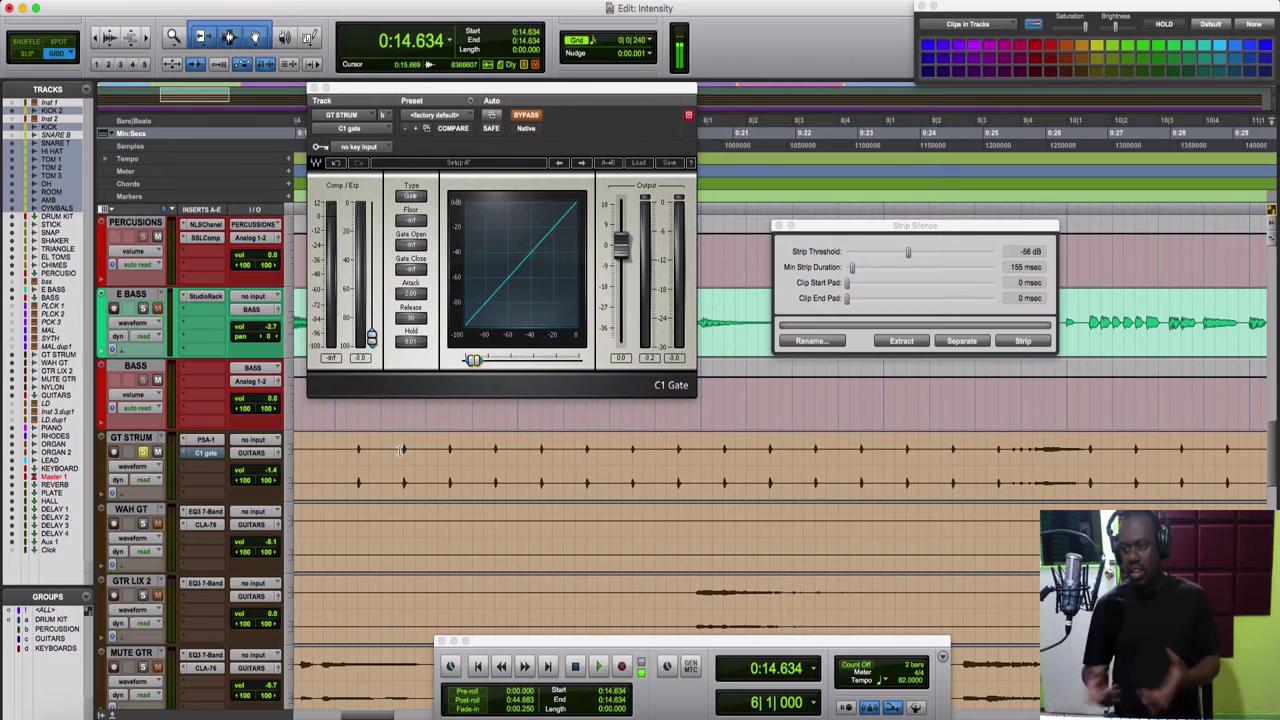
Unsolo GT STRUM and play the full mix from 0:14.634 twice.
{"action": "left_click", "coordinate": [144, 453]}
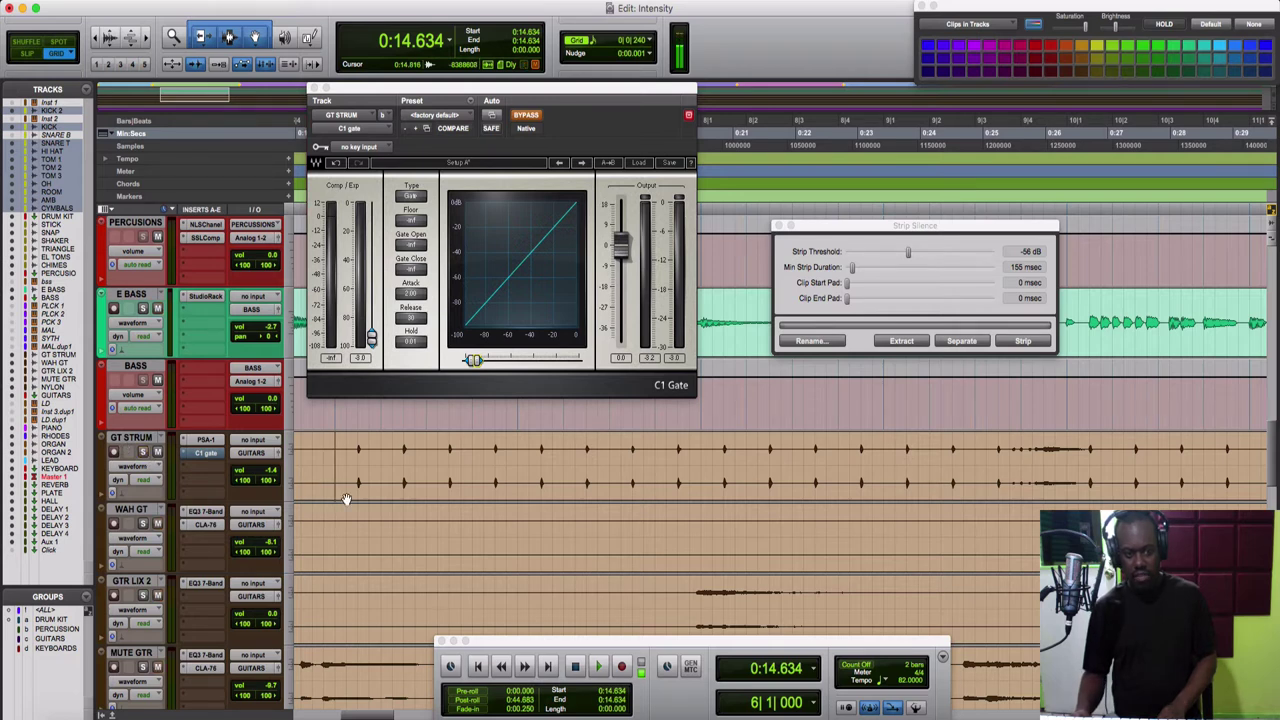
{"action": "key", "text": "space"}
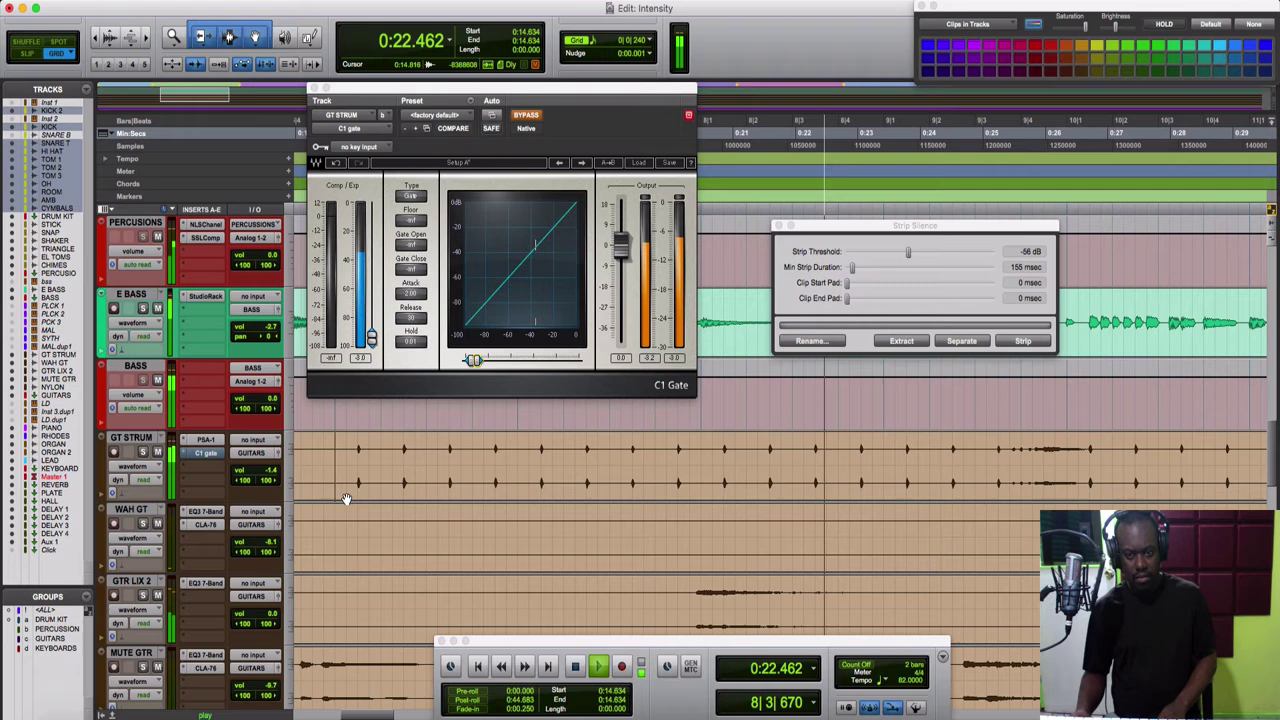
{"action": "key", "text": "space"}
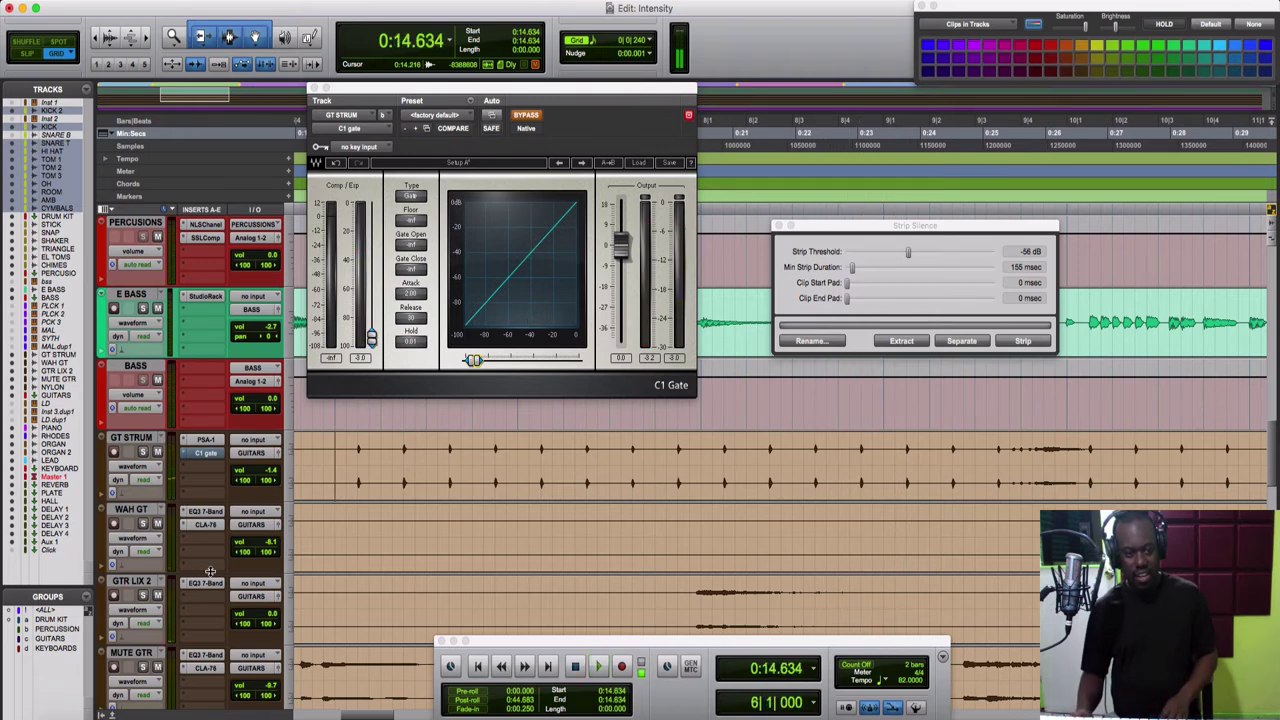
{"action": "scroll", "coordinate": [210, 571], "scroll_direction": "down", "scroll_amount": 3}
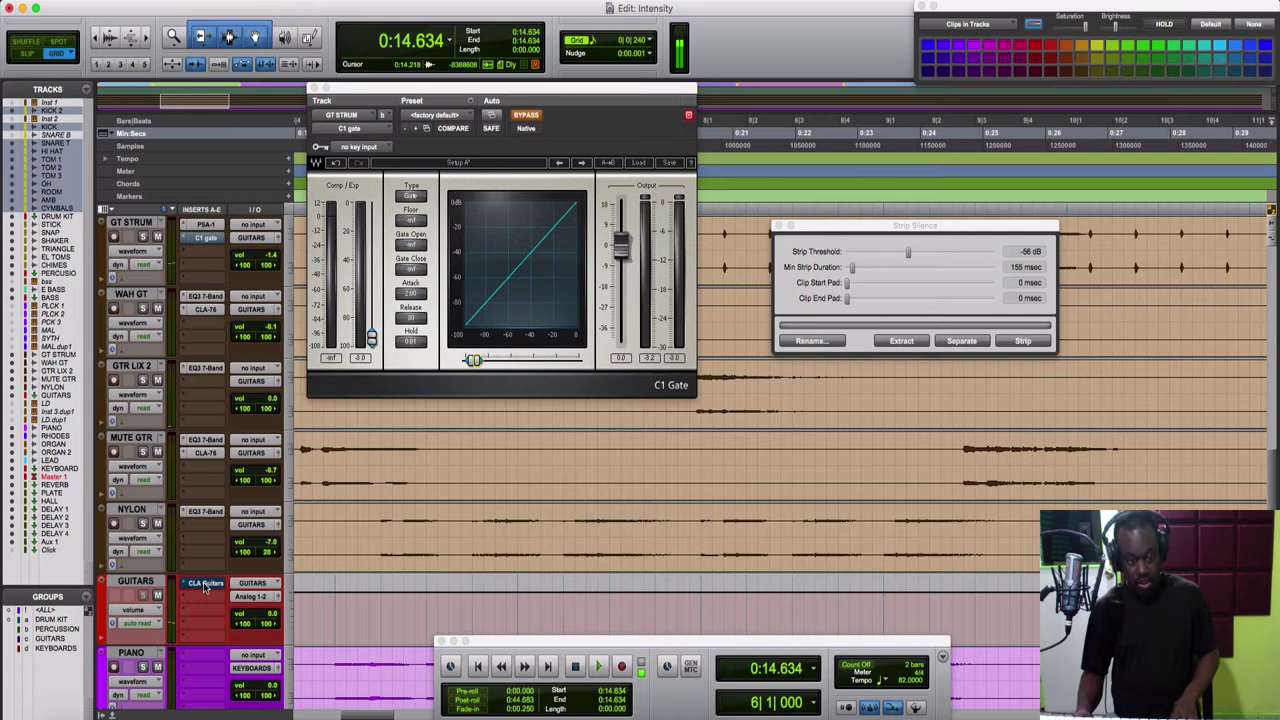
{"action": "scroll", "coordinate": [880, 420], "scroll_direction": "up", "scroll_amount": 3}
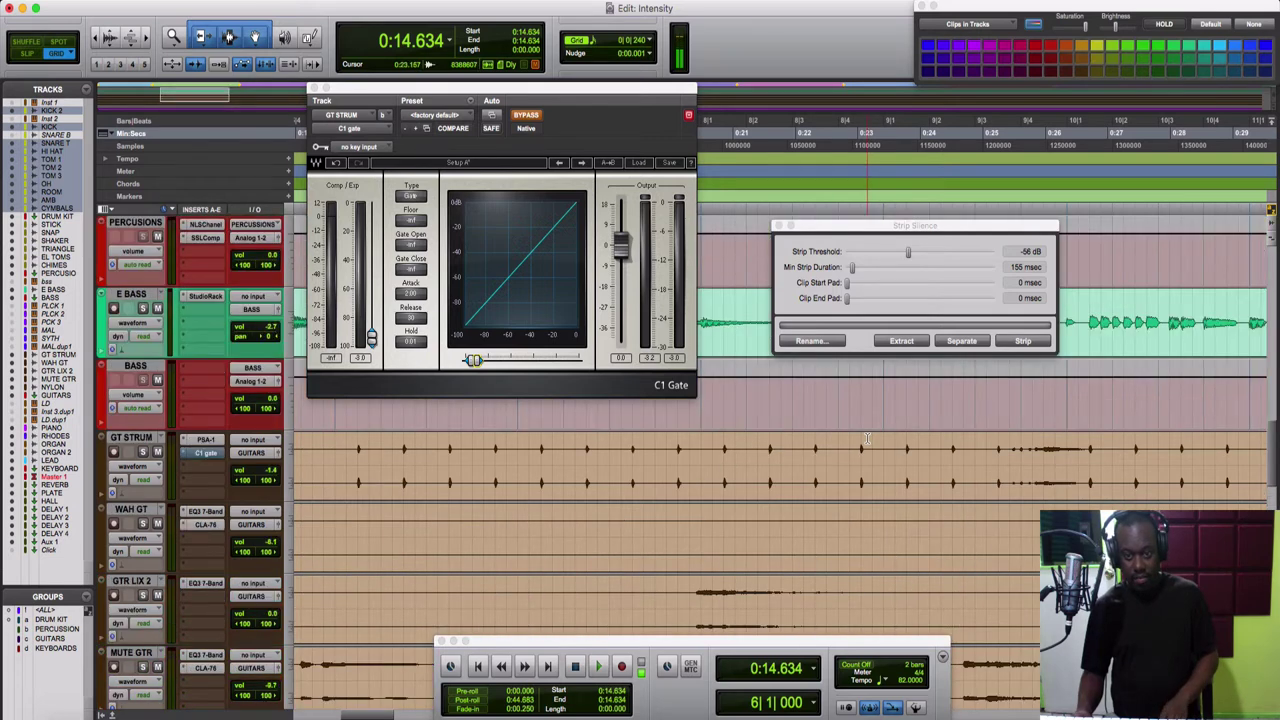
{"action": "key", "text": "space"}
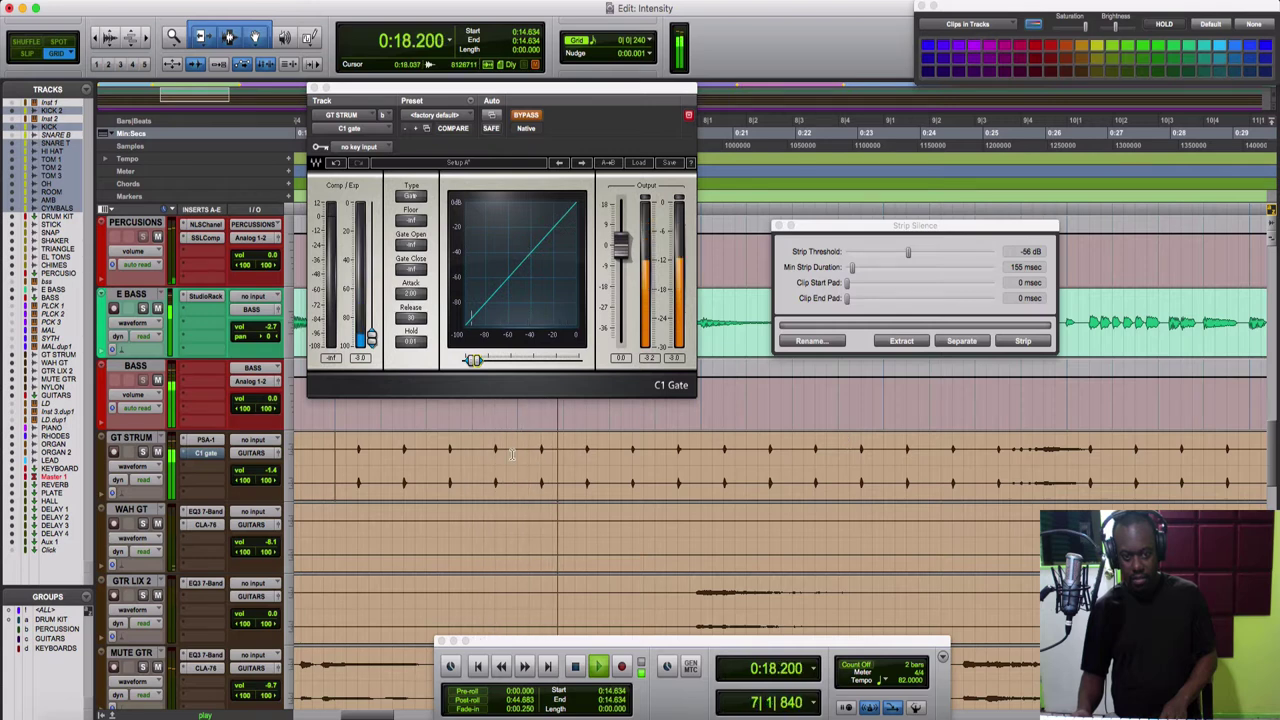
{"action": "key", "text": "space"}
Audition again from 0:14.634, then repeatedly from 0:16.463, leaving the start at 0:16.463.
{"action": "left_click", "coordinate": [448, 455]}
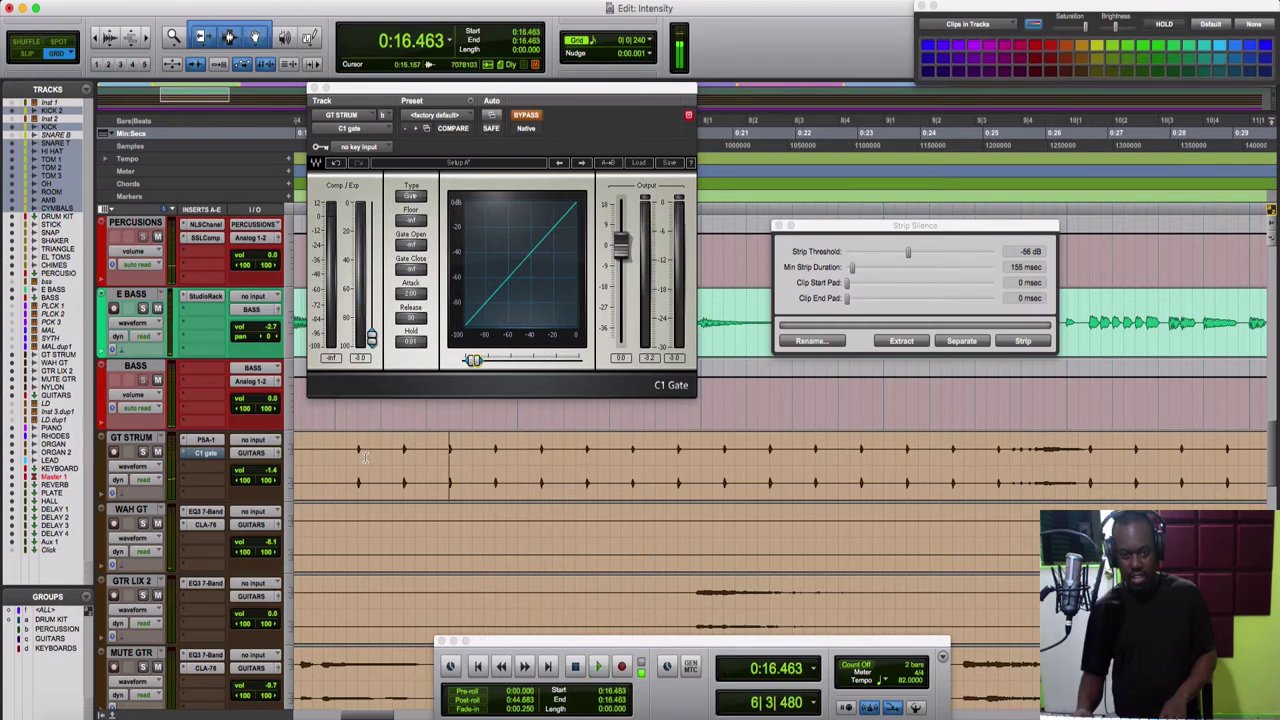
{"action": "left_click", "coordinate": [337, 455]}
{"action": "key", "text": "space"}
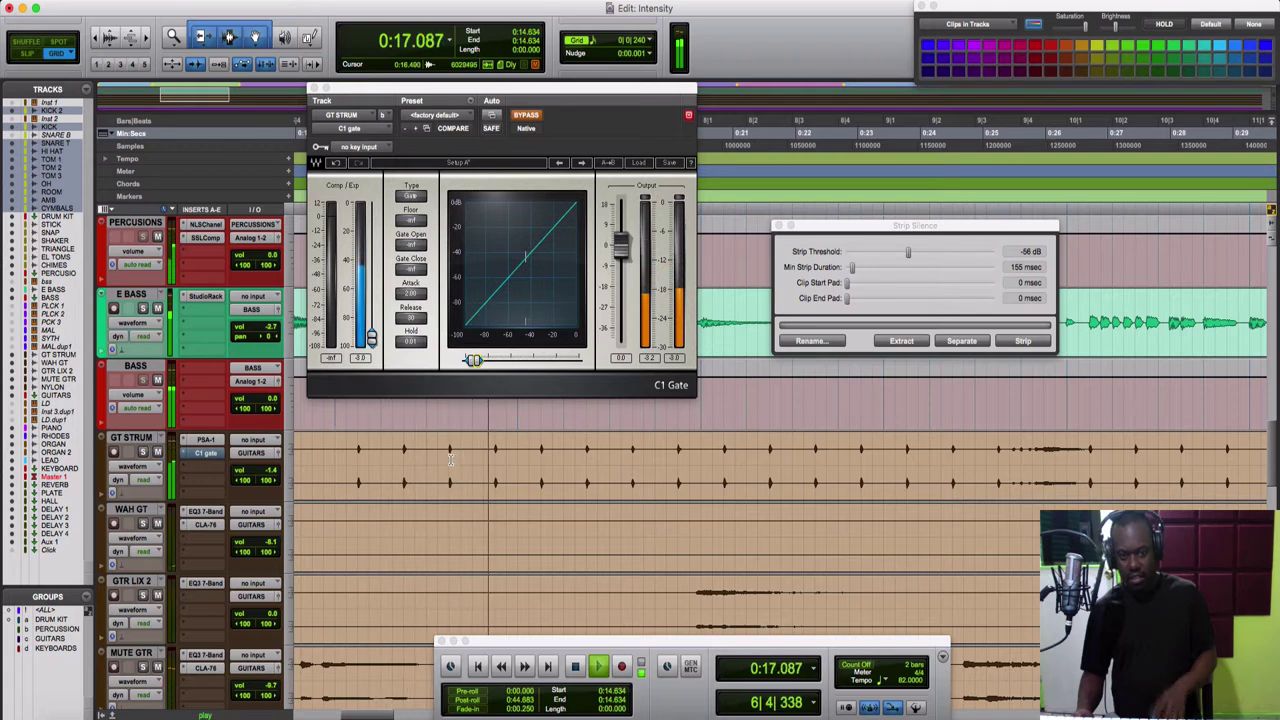
{"action": "key", "text": "space"}
{"action": "left_click", "coordinate": [451, 459]}
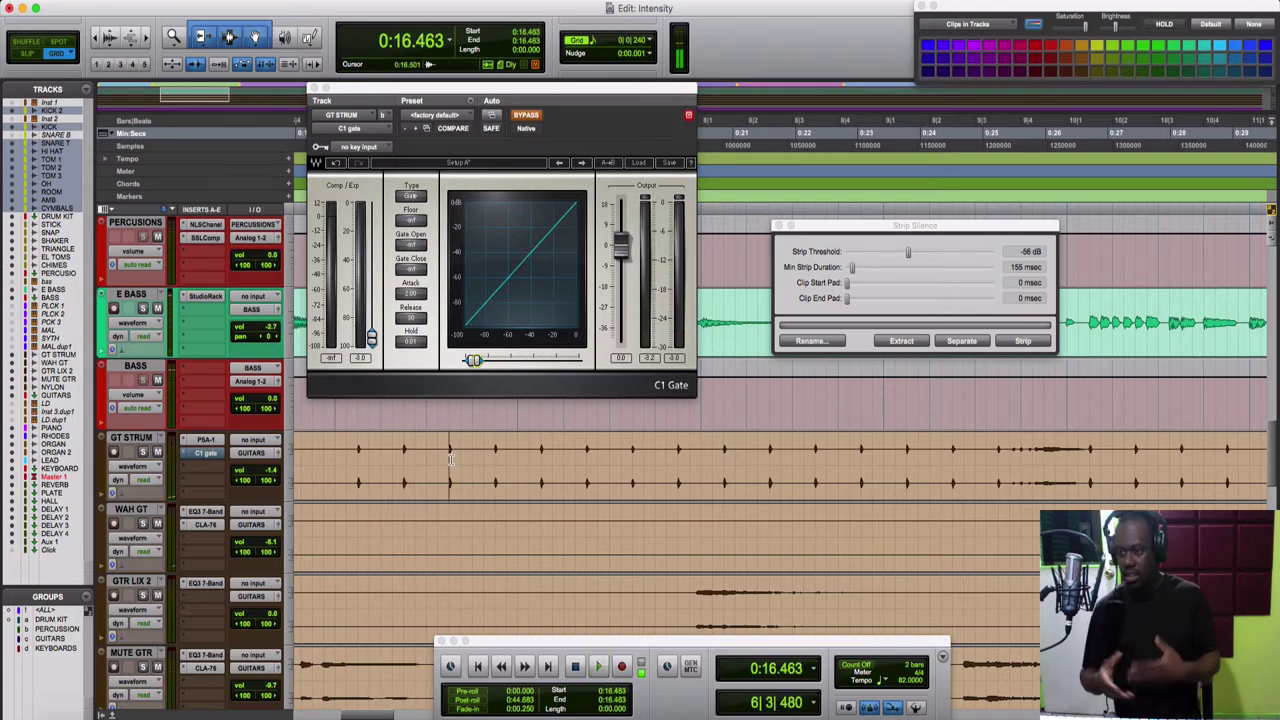
{"action": "key", "text": "space"}
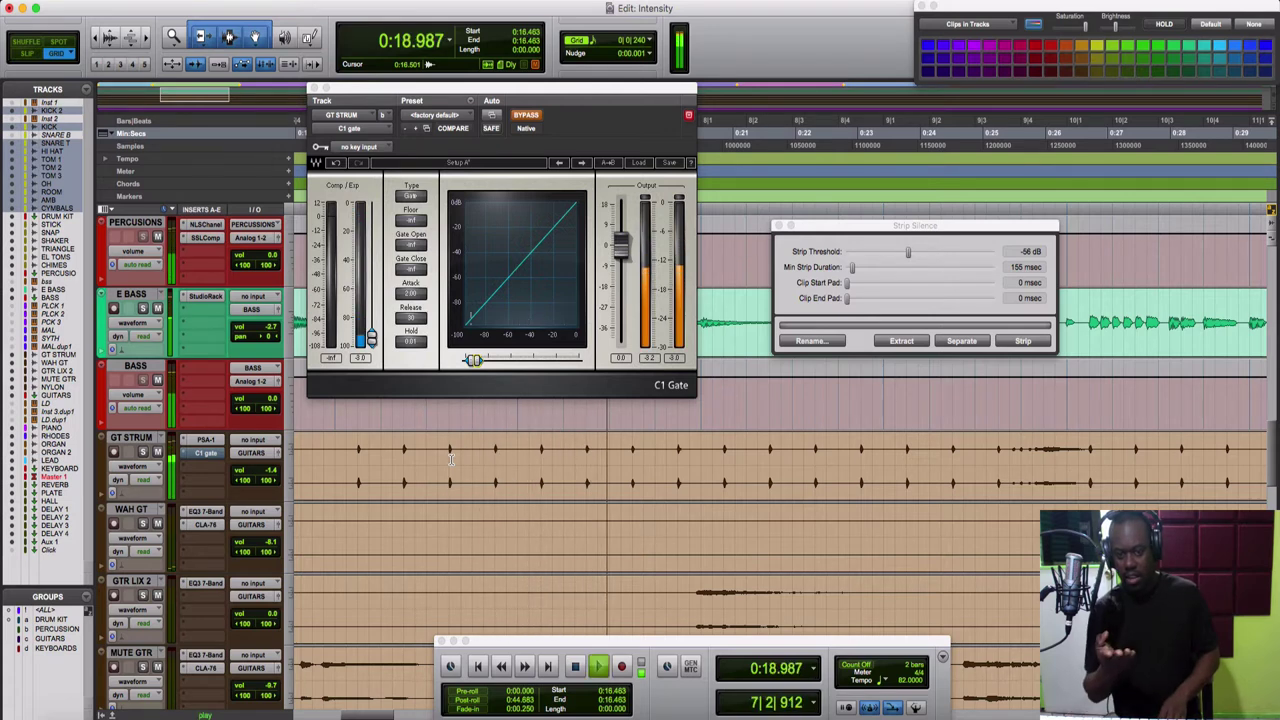
{"action": "key", "text": "space"}
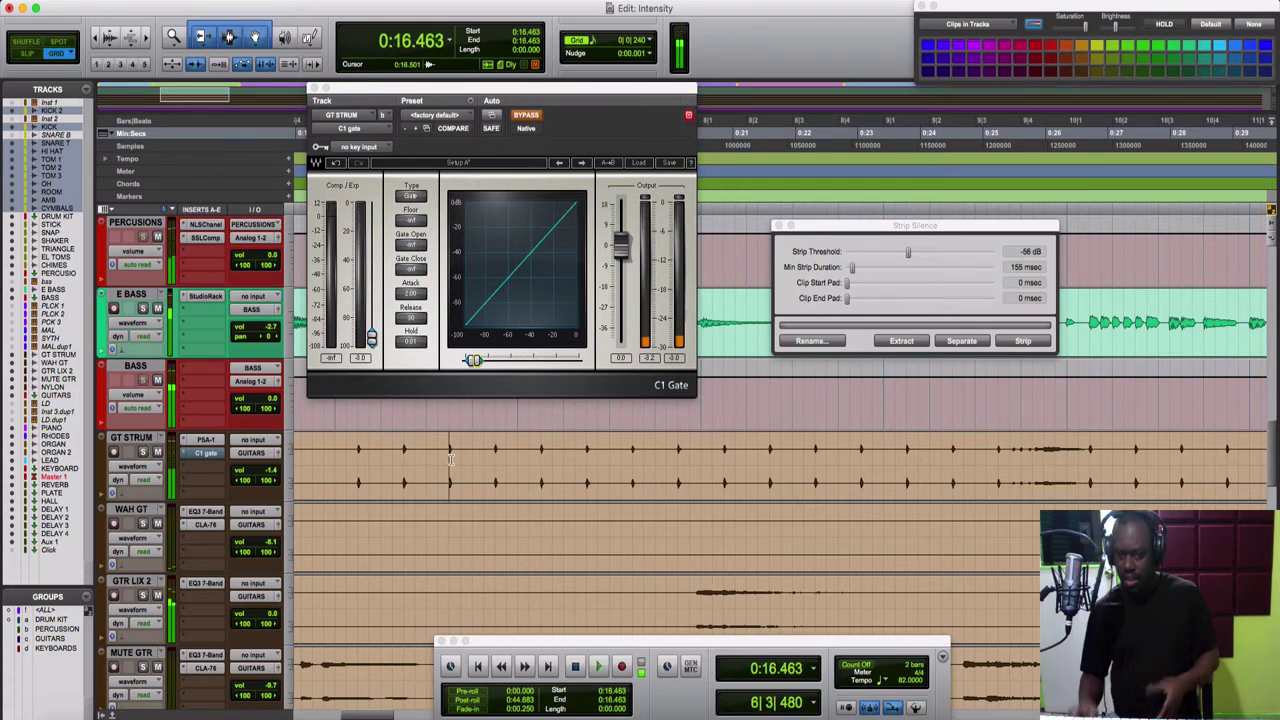
{"action": "key", "text": "space"}
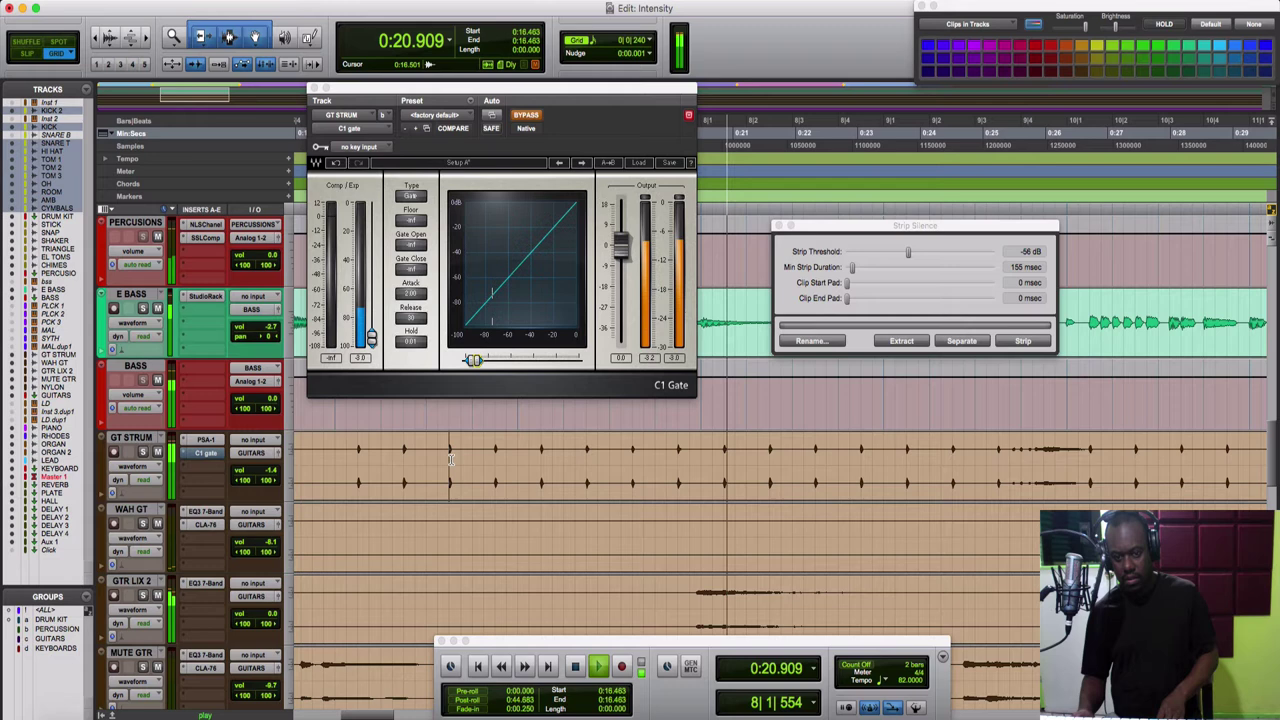
{"action": "key", "text": "space"}
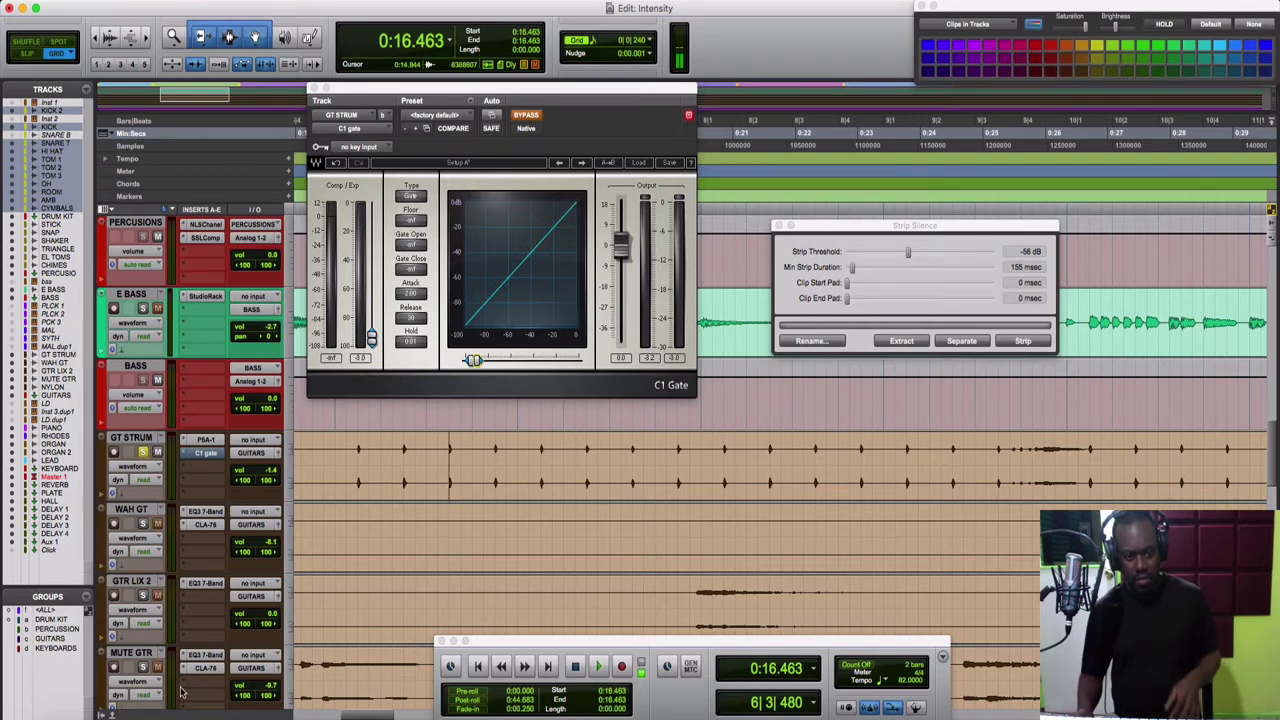
Dismiss the low RAM warning and bring up the CLA Guitars plugin on GUITARS.
{"action": "scroll", "coordinate": [202, 626], "scroll_direction": "down", "scroll_amount": 5}
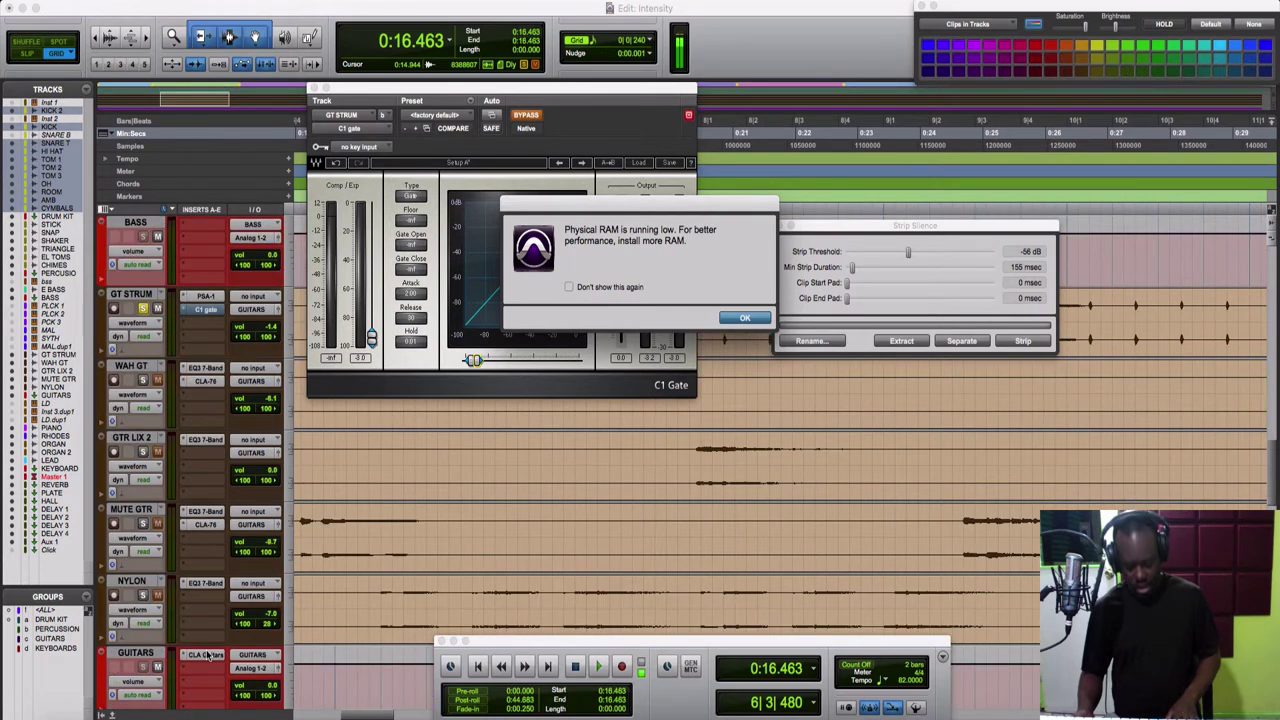
{"action": "key", "text": "Return"}
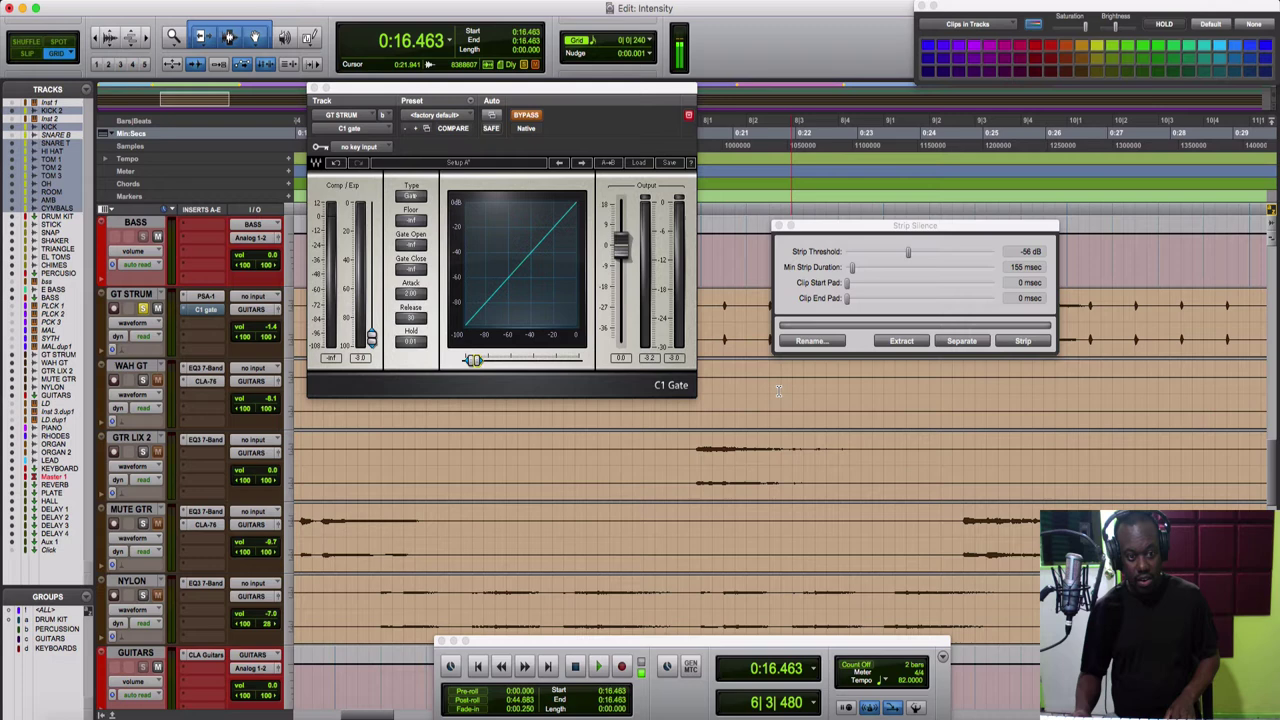
{"action": "left_click", "coordinate": [208, 655]}
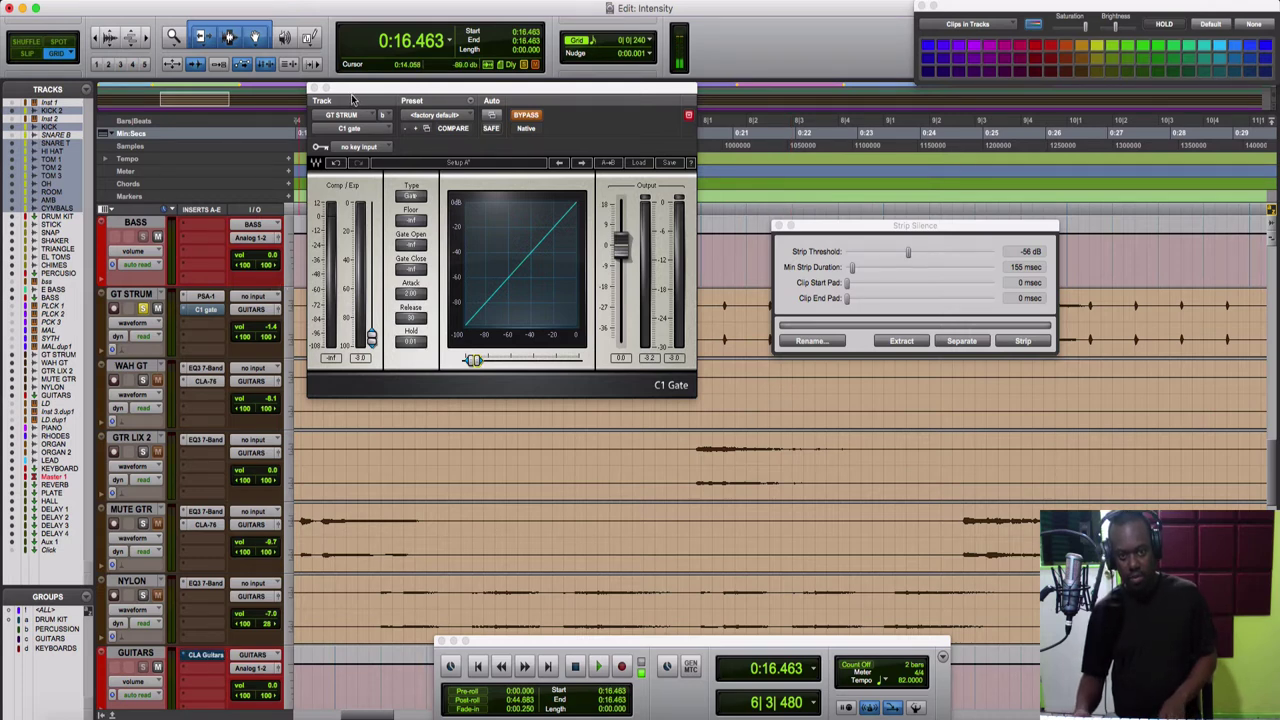
Replay GT STRUM from 0:14.634 with the gate window moved aside.
{"action": "key", "text": "space"}
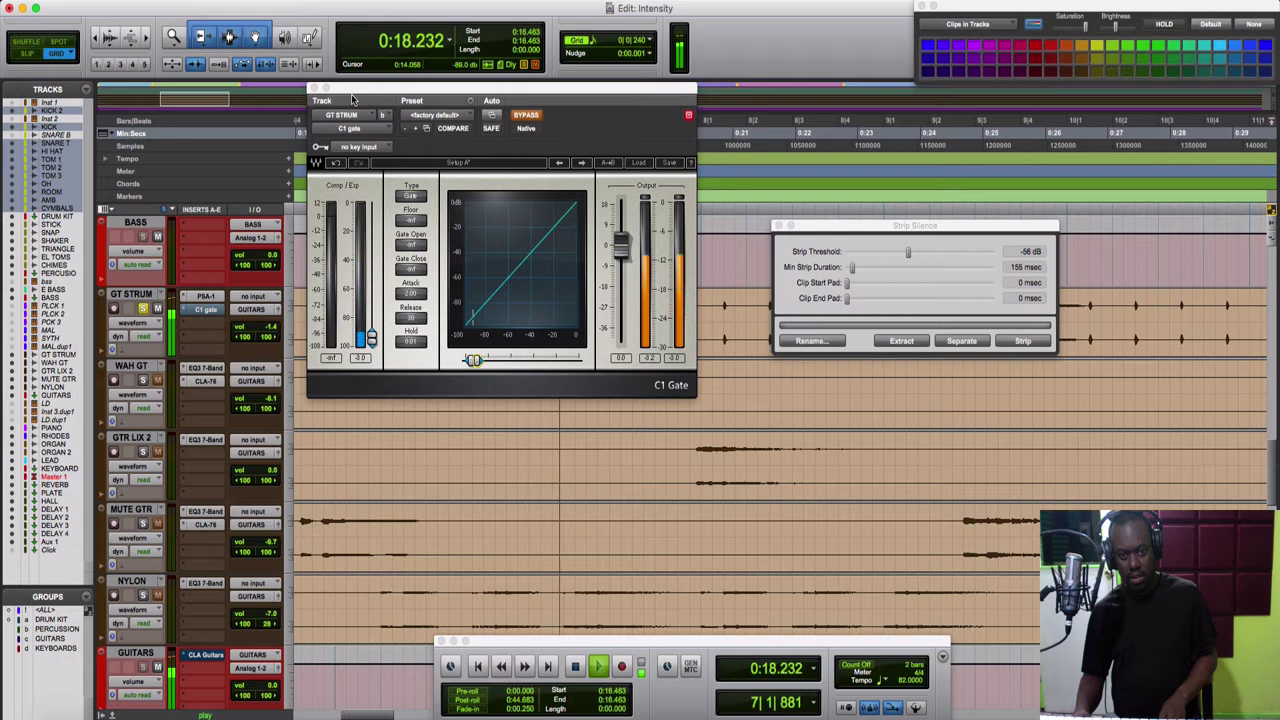
{"action": "key", "text": "space"}
{"action": "left_click_drag", "start_coordinate": [352, 99], "coordinate": [656, 108]}
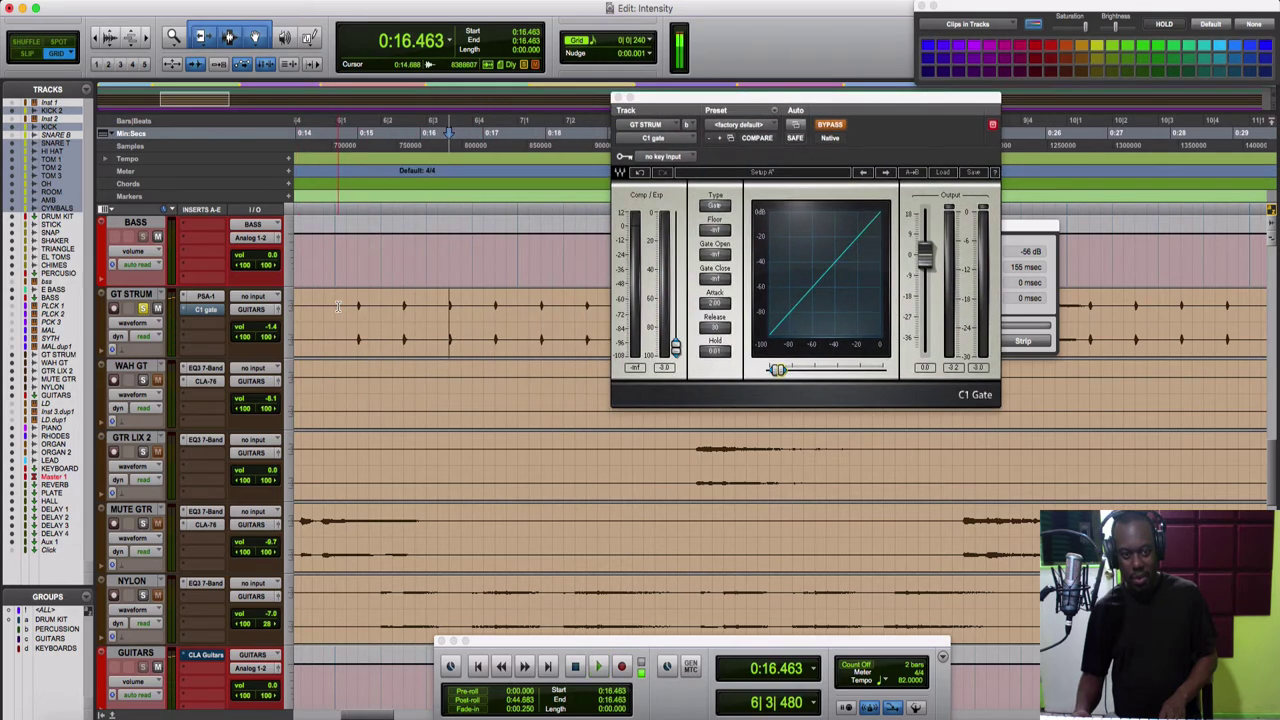
{"action": "left_click", "coordinate": [337, 306]}
{"action": "key", "text": "space"}
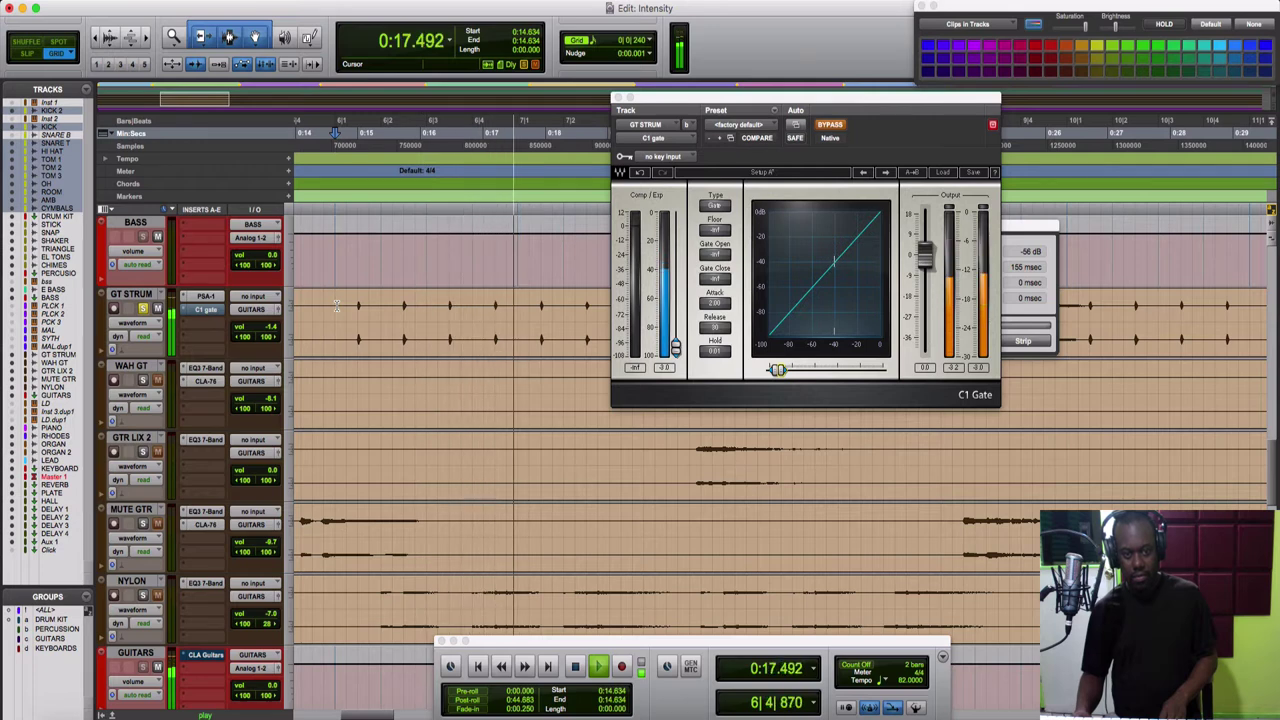
{"action": "key", "text": "space"}
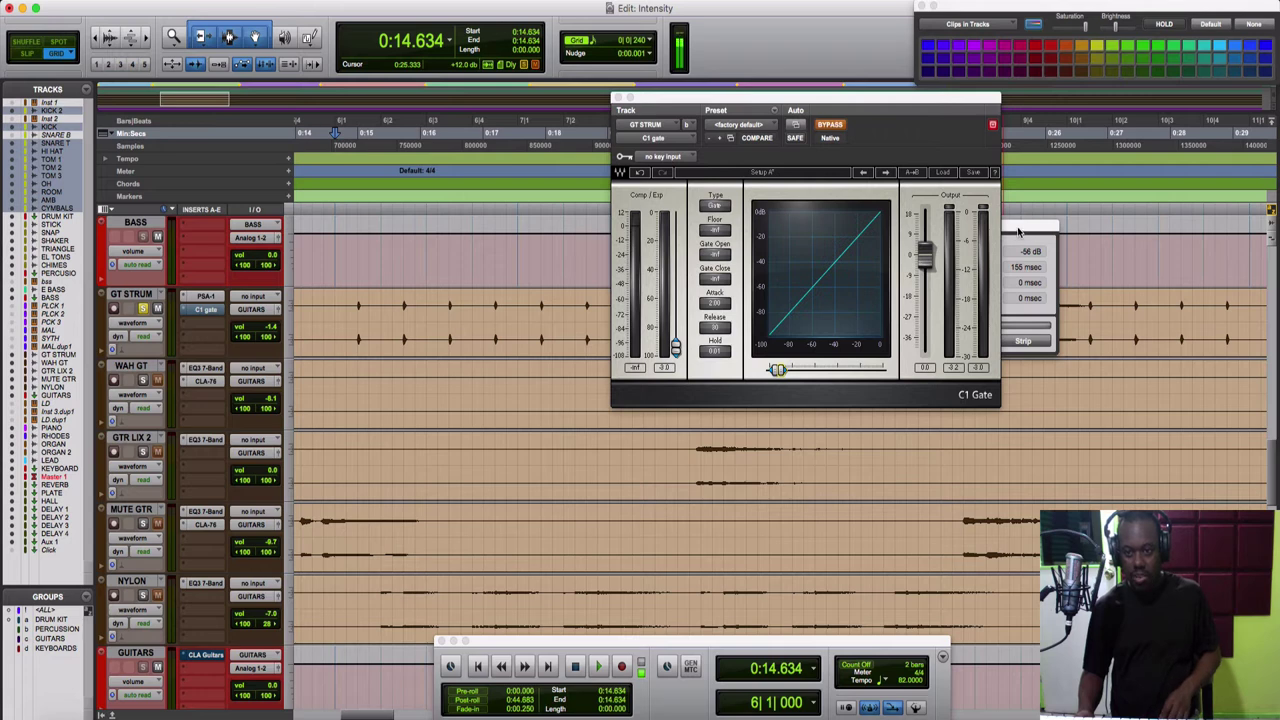
Select the GT STRUM clip for Strip Silence preview, moving both plugin windows clear of it.
{"action": "left_click", "coordinate": [425, 347]}
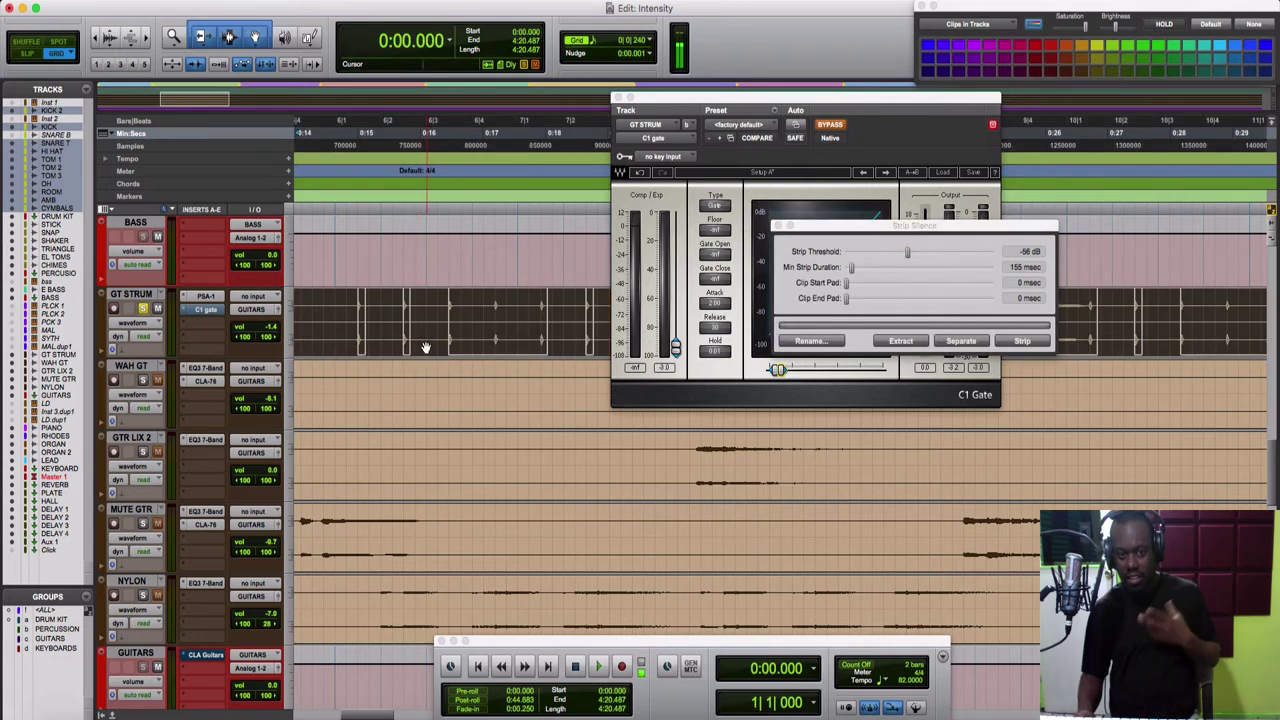
{"action": "left_click_drag", "start_coordinate": [720, 96], "coordinate": [494, 434]}
{"action": "left_click_drag", "start_coordinate": [875, 236], "coordinate": [661, 27]}
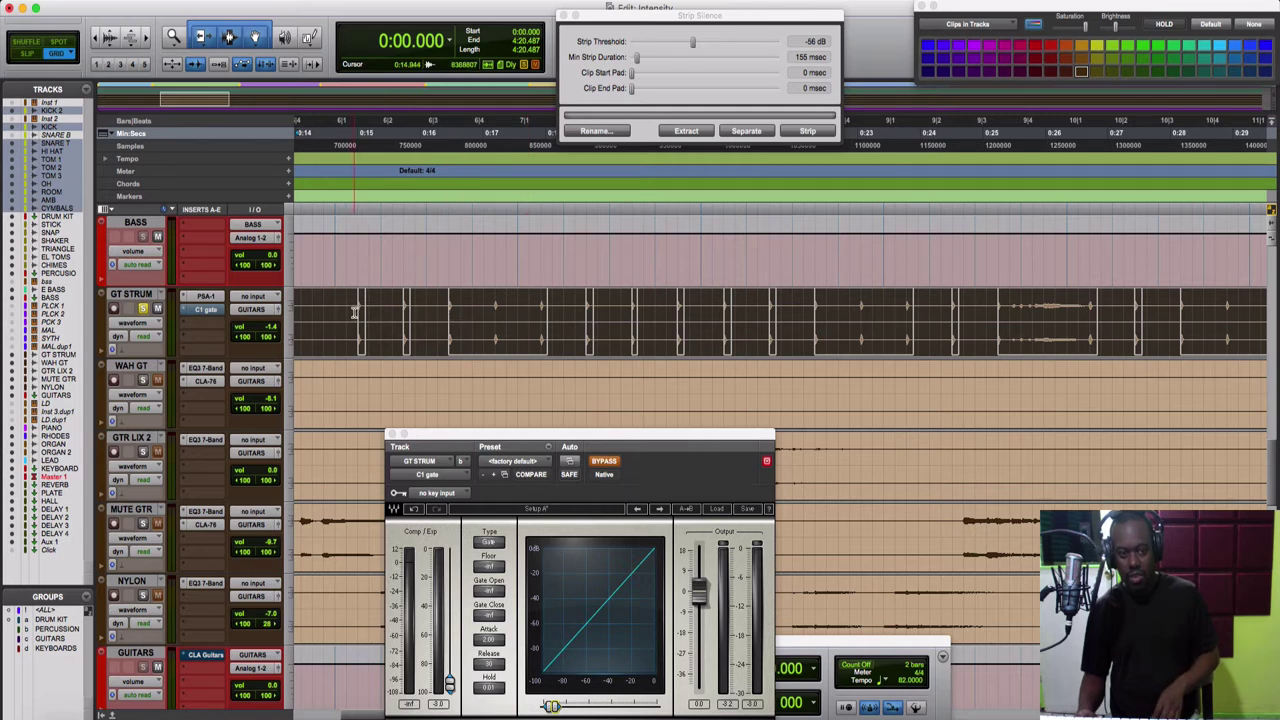
Select GT STRUM from 0:14.634 to 0:20.487 and play the selection once.
{"action": "left_click_drag", "start_coordinate": [335, 308], "coordinate": [700, 328]}
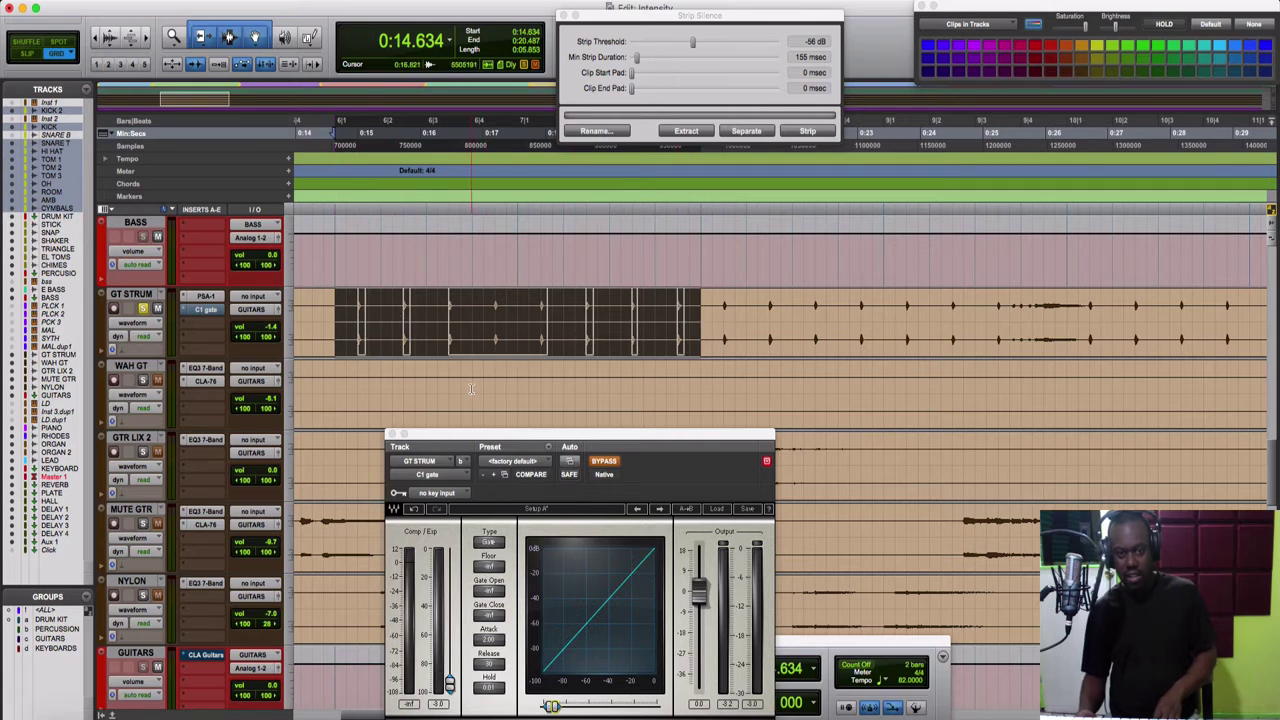
{"action": "key", "text": "space"}
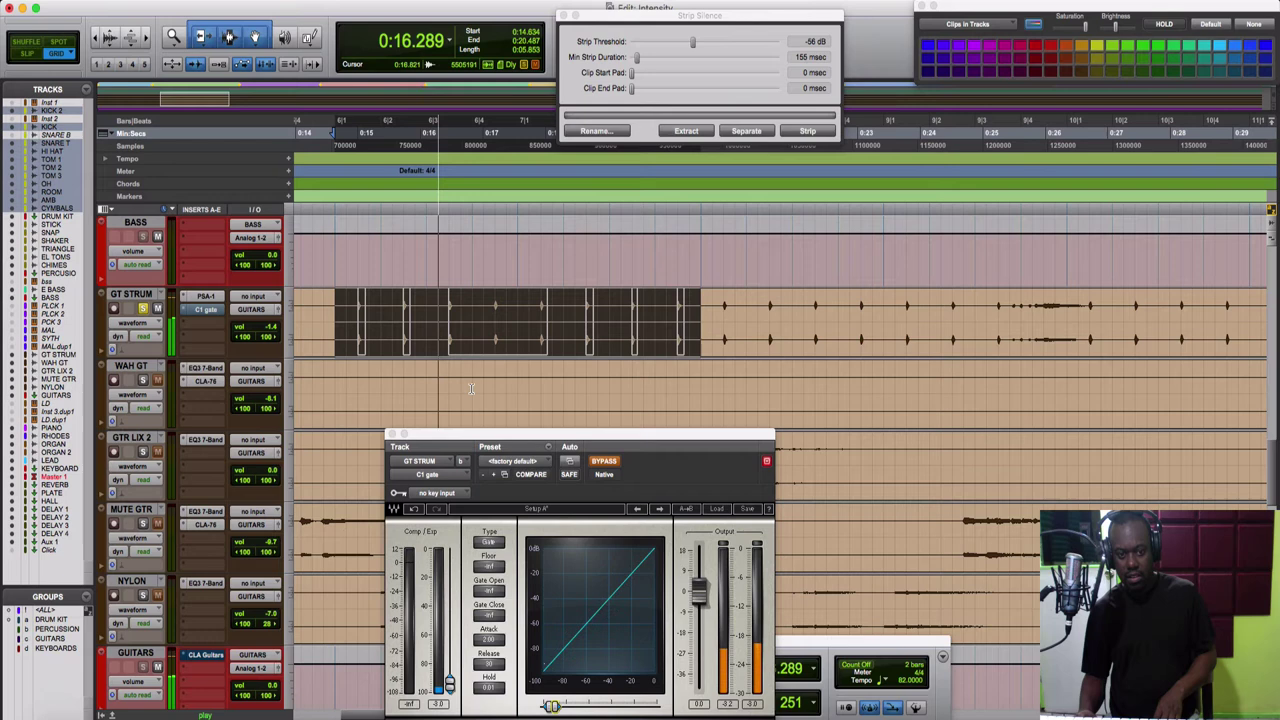
{"action": "key", "text": "space"}
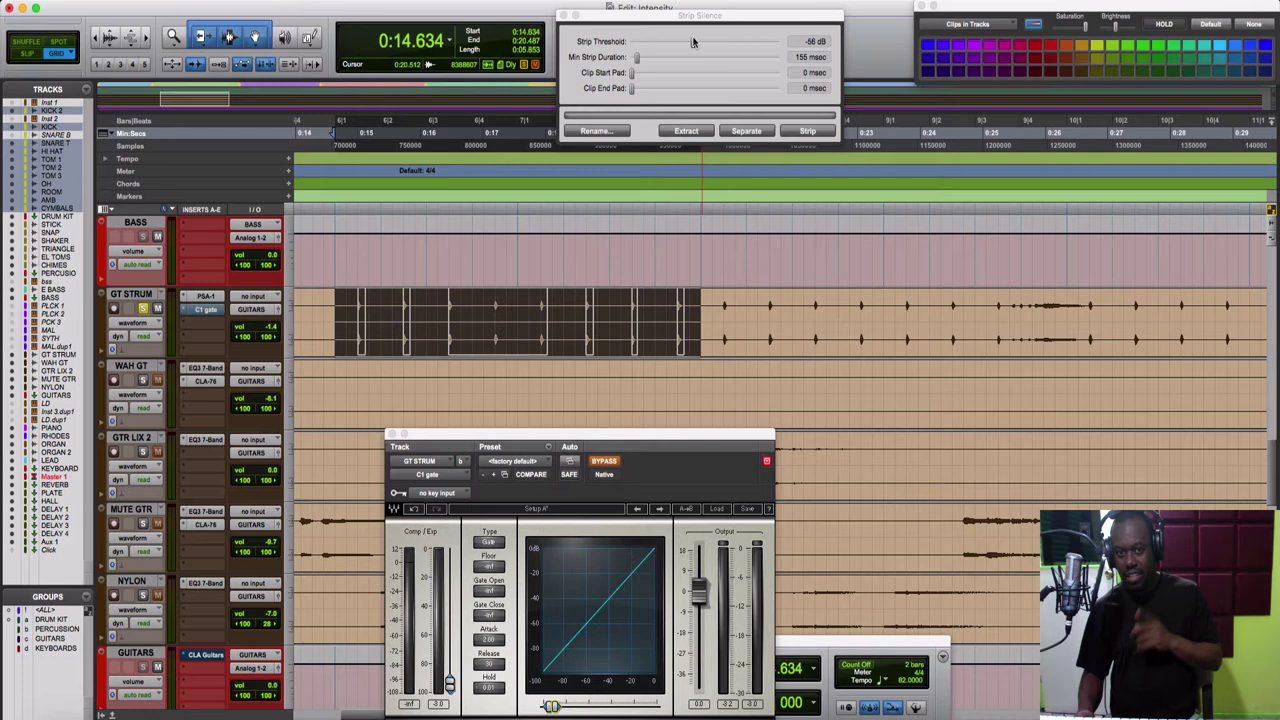
Test Min Strip Duration and Clip End Pad values, settling on 396 msec minimum strip duration.
{"action": "mouse_move", "coordinate": [638, 57]}
{"action": "left_mouse_down"}
{"action": "mouse_move", "coordinate": [665, 62]}
{"action": "mouse_move", "coordinate": [624, 68]}
{"action": "mouse_move", "coordinate": [645, 68]}
{"action": "left_mouse_up"}
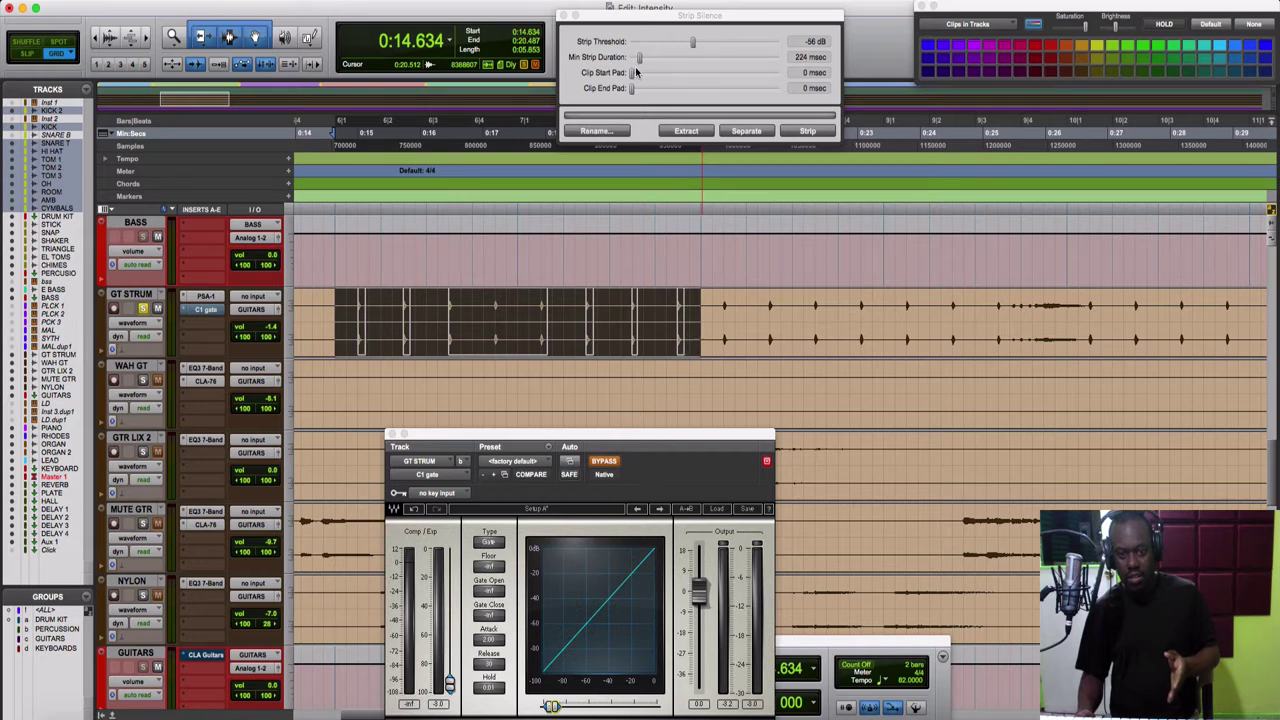
{"action": "mouse_move", "coordinate": [636, 72]}
{"action": "left_mouse_down"}
{"action": "mouse_move", "coordinate": [623, 73]}
{"action": "mouse_move", "coordinate": [645, 72]}
{"action": "left_mouse_up"}
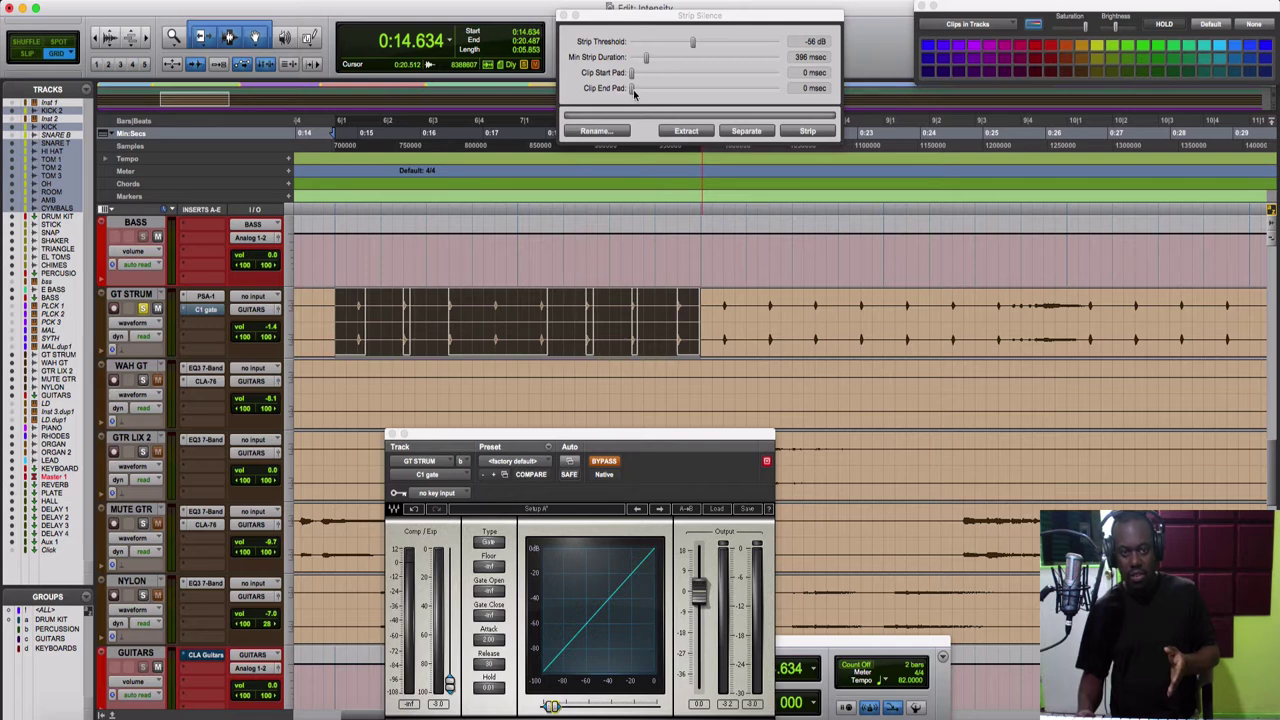
{"action": "left_click_drag", "start_coordinate": [632, 88], "coordinate": [594, 97]}
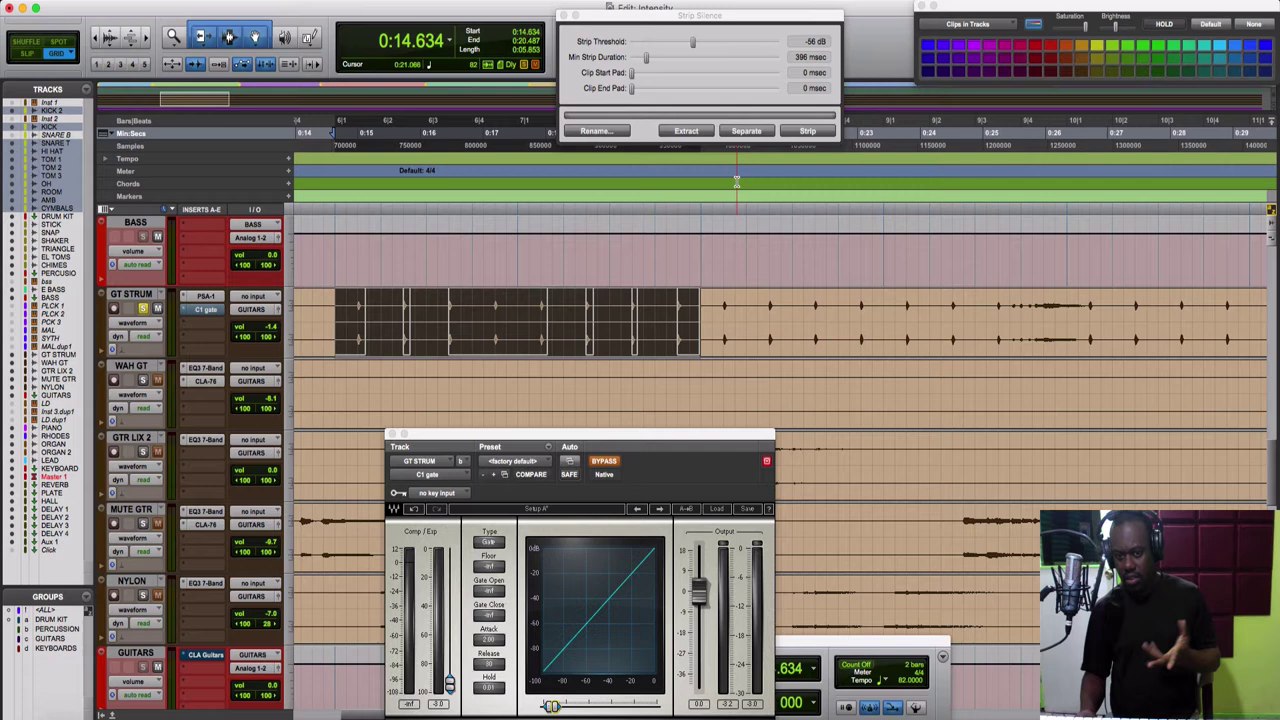
{"action": "mouse_move", "coordinate": [624, 17]}
{"action": "left_mouse_down"}
{"action": "mouse_move", "coordinate": [496, 77]}
{"action": "mouse_move", "coordinate": [718, 212]}
{"action": "mouse_move", "coordinate": [590, 200]}
{"action": "mouse_move", "coordinate": [551, 160]}
{"action": "mouse_move", "coordinate": [569, 30]}
{"action": "mouse_move", "coordinate": [632, 28]}
{"action": "left_mouse_up"}
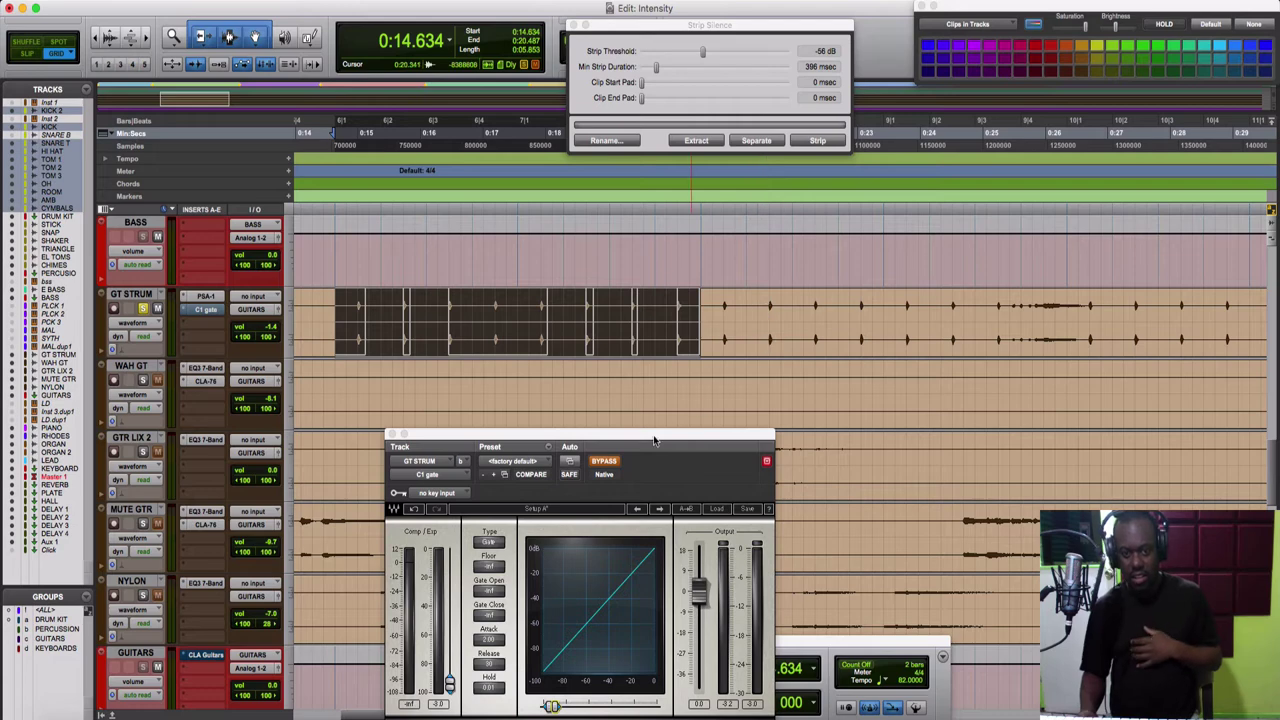
Close Strip Silence and take the GT STRUM C1 Gate out of bypass during playback.
{"action": "left_click_drag", "start_coordinate": [655, 440], "coordinate": [983, 231]}
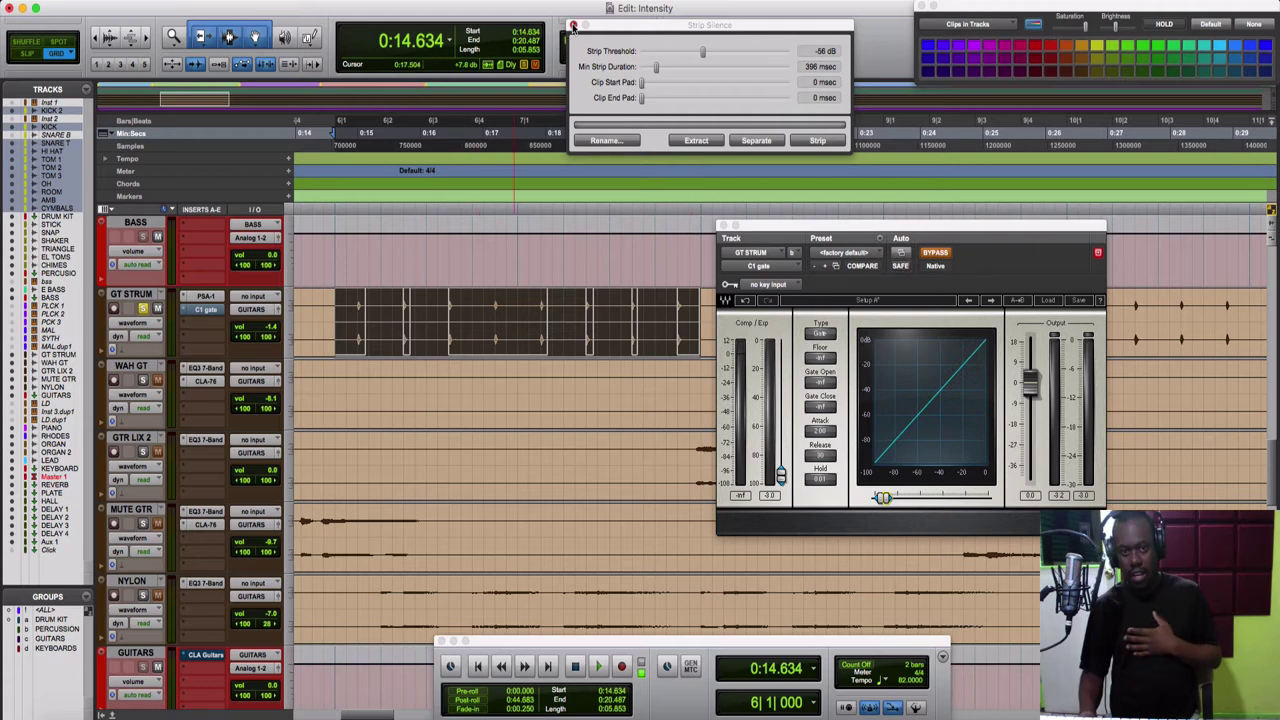
{"action": "left_click", "coordinate": [572, 26]}
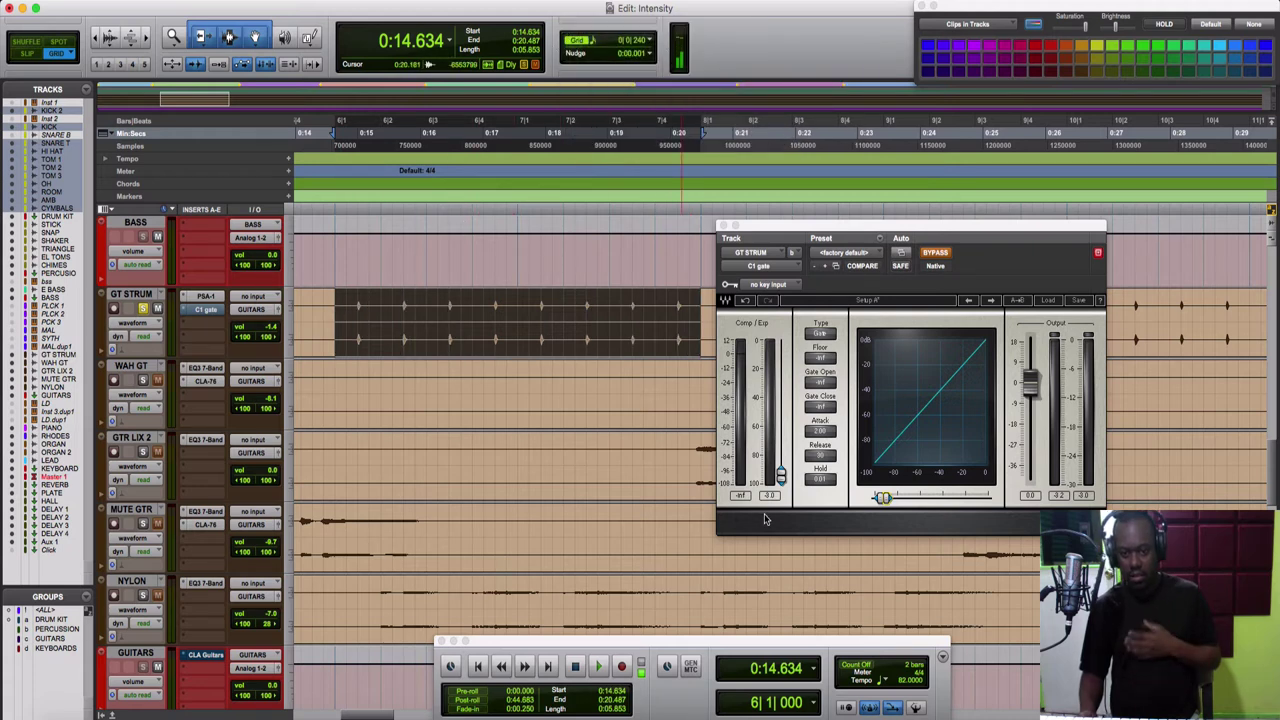
{"action": "key", "text": "space"}
{"action": "left_click", "coordinate": [936, 254]}
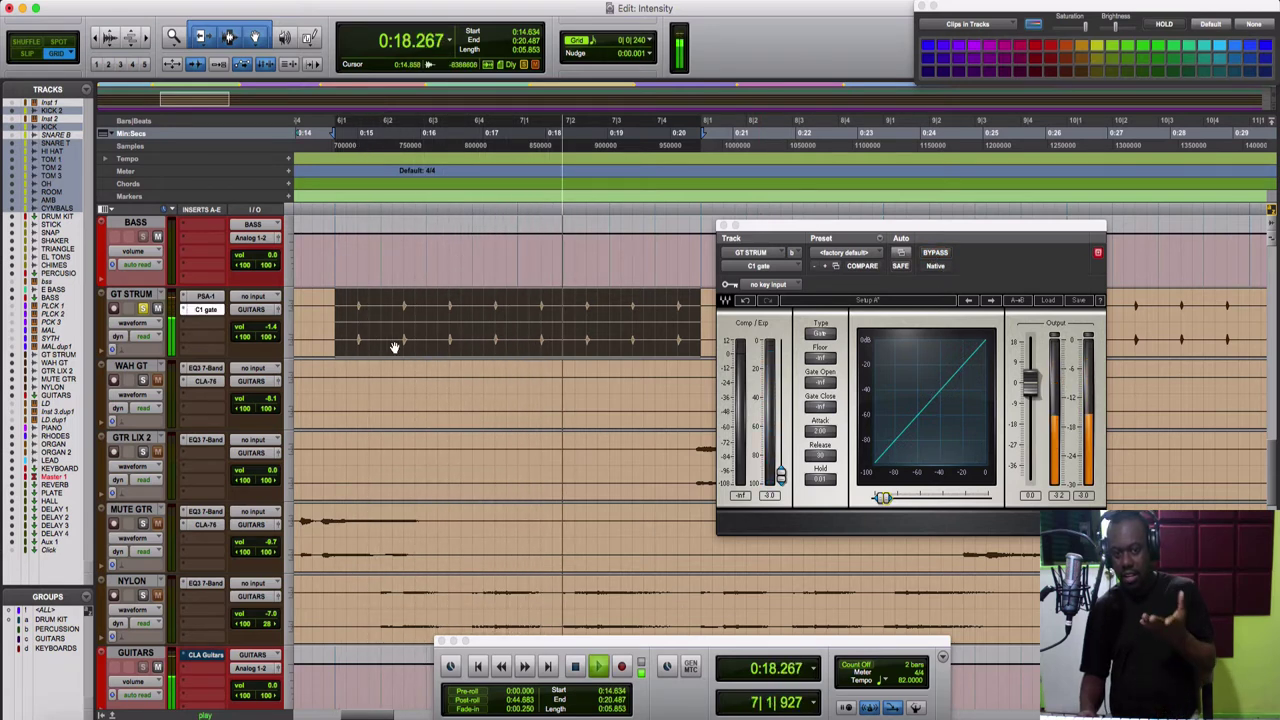
{"action": "key", "text": "space"}
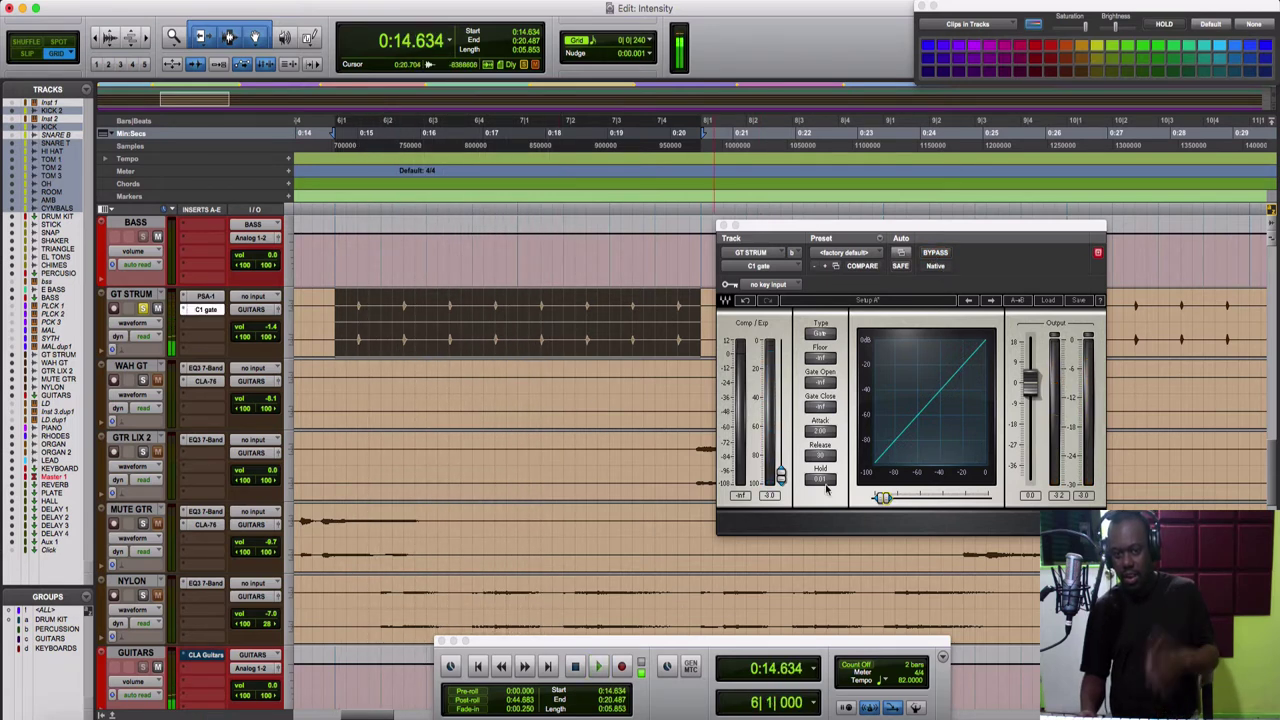
Raise the C1 Gate threshold to about -37.8 dB while playing GT STRUM.
{"action": "left_click", "coordinate": [884, 498]}
{"action": "left_click_drag", "start_coordinate": [883, 497], "coordinate": [885, 497]}
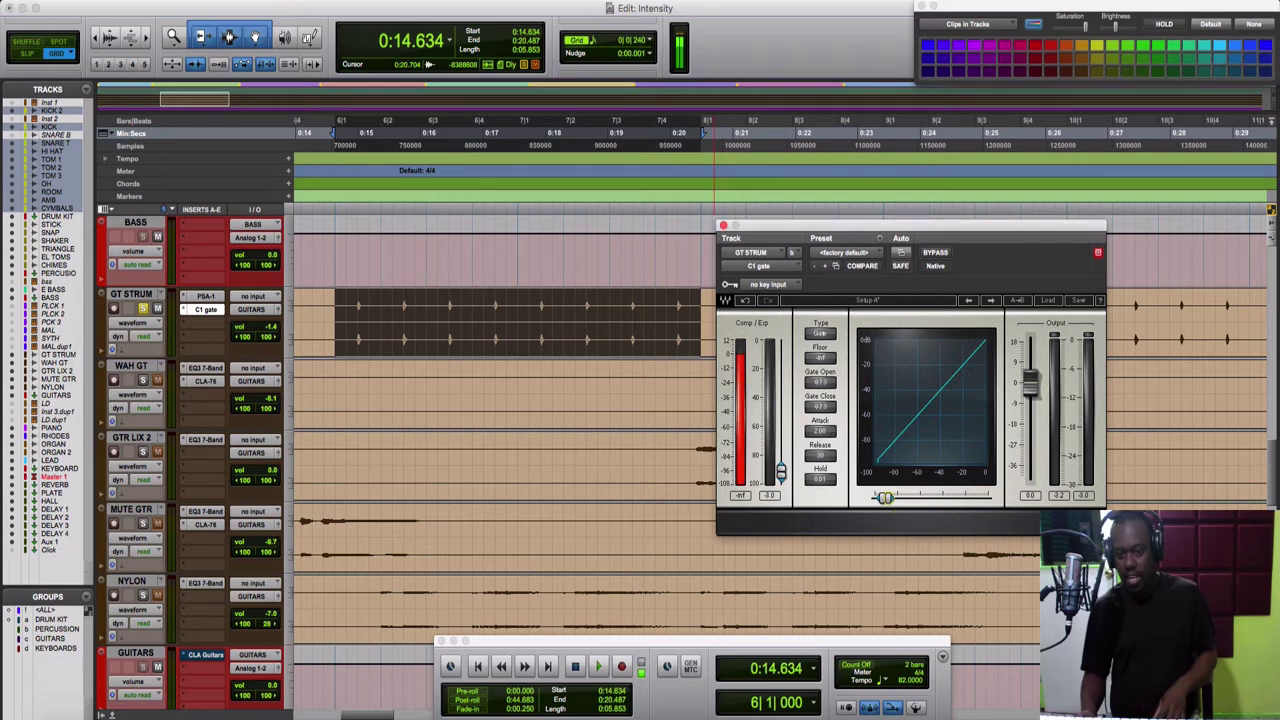
{"action": "key", "text": "space"}
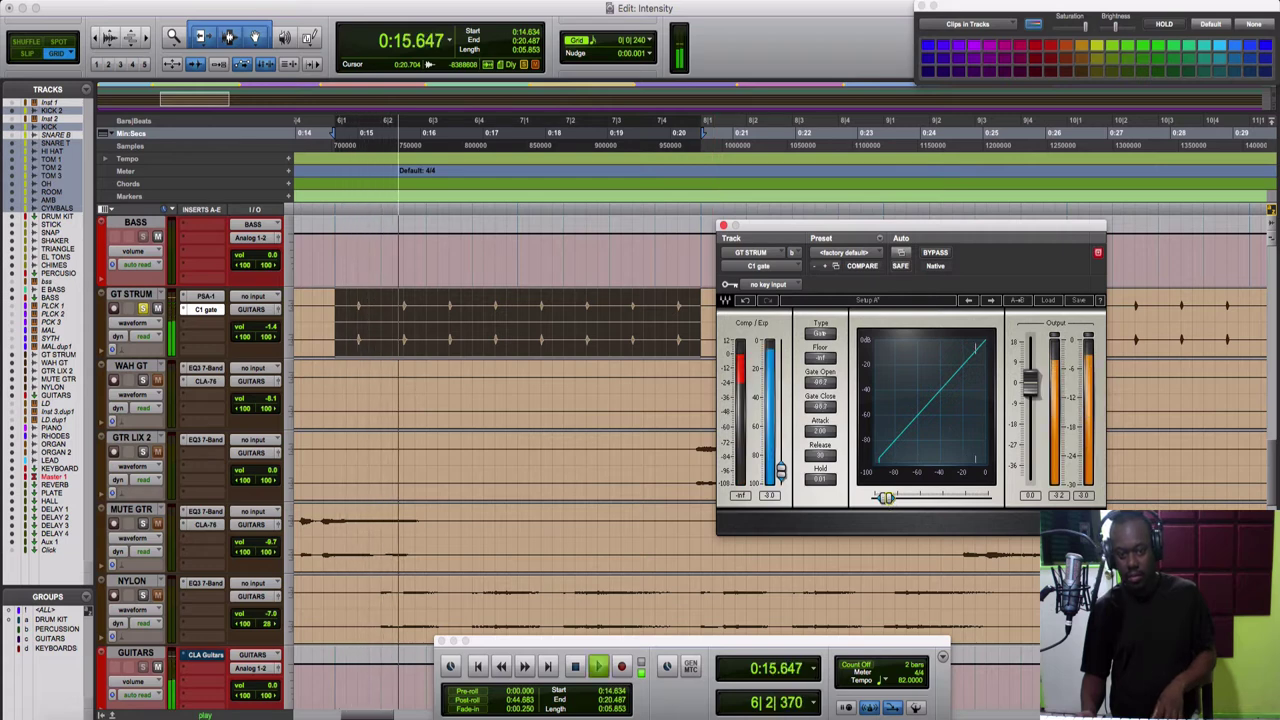
{"action": "left_click_drag", "start_coordinate": [884, 497], "coordinate": [943, 497]}
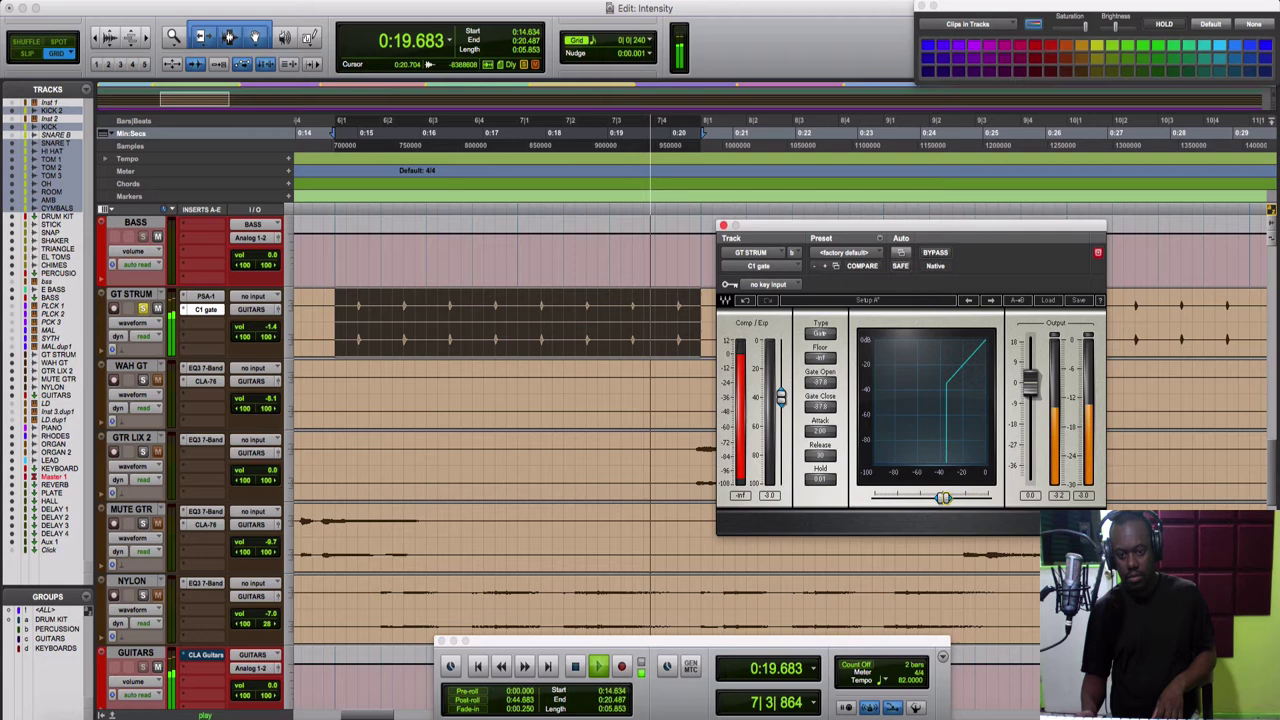
{"action": "key", "text": "space"}
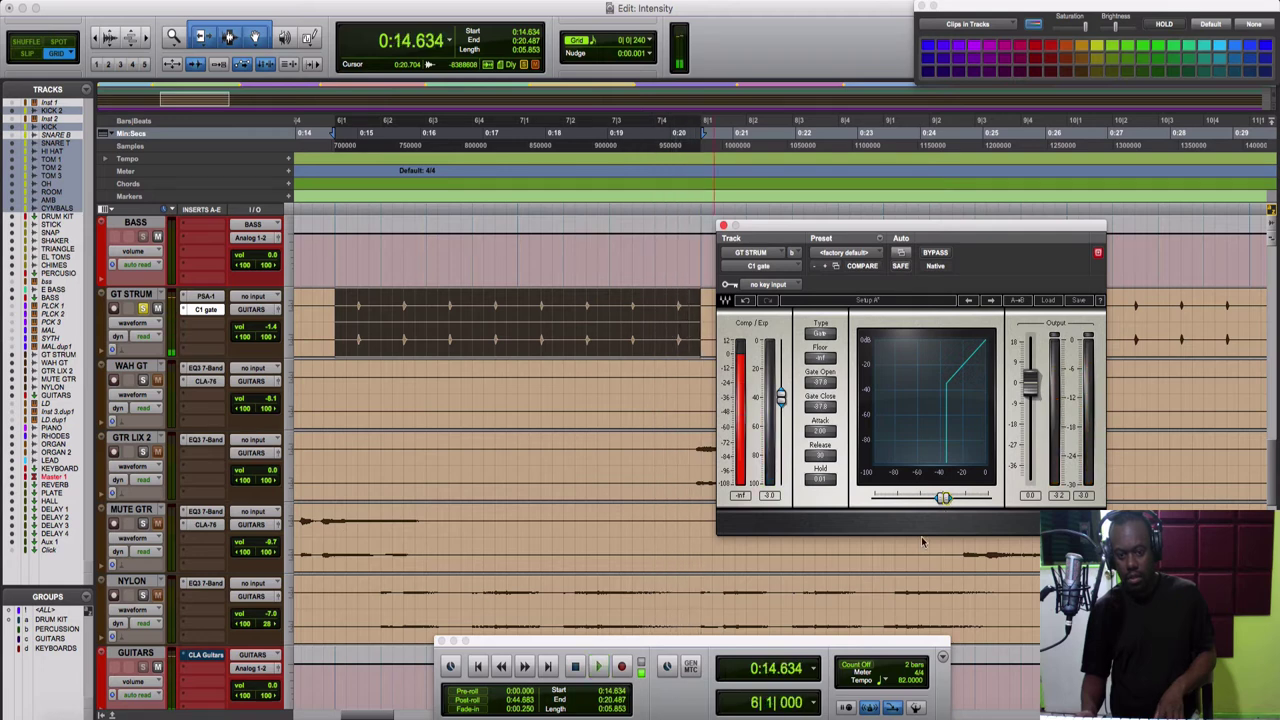
Switch playback to Loop mode and loop-play the gated GT STRUM selection several times.
{"action": "right_click", "coordinate": [601, 670]}
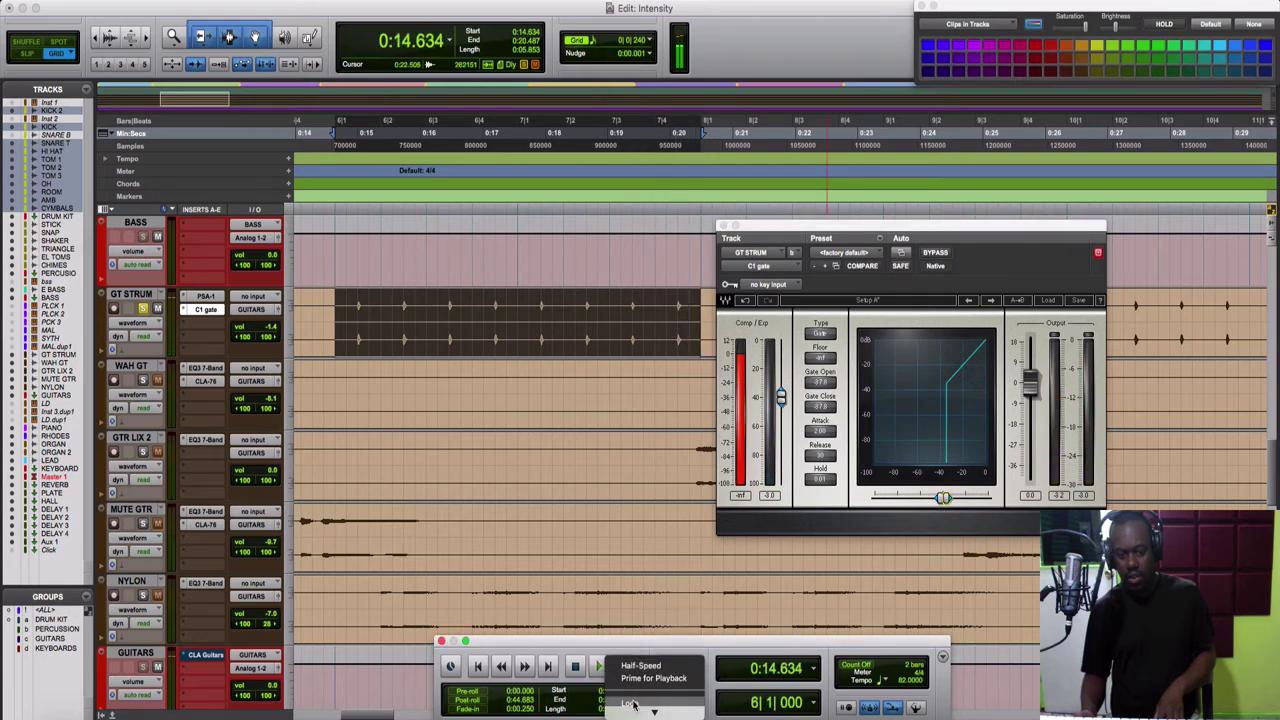
{"action": "left_click", "coordinate": [632, 700]}
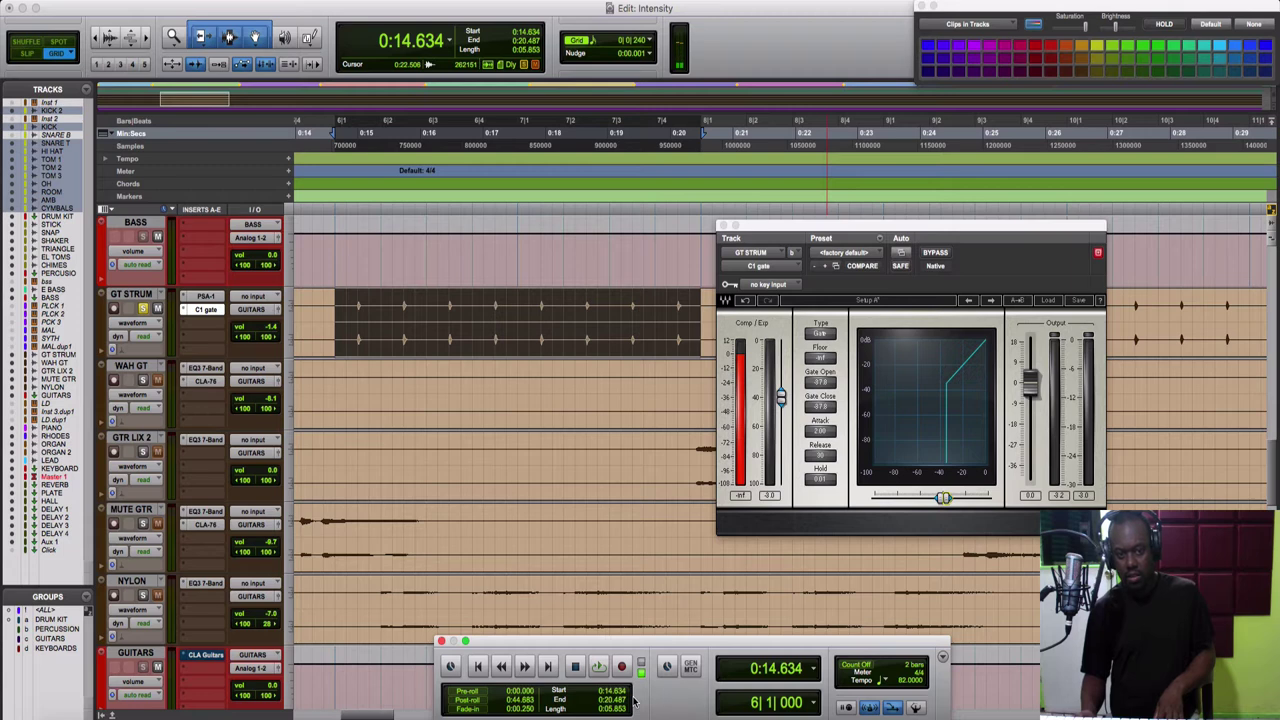
{"action": "key", "text": "space"}
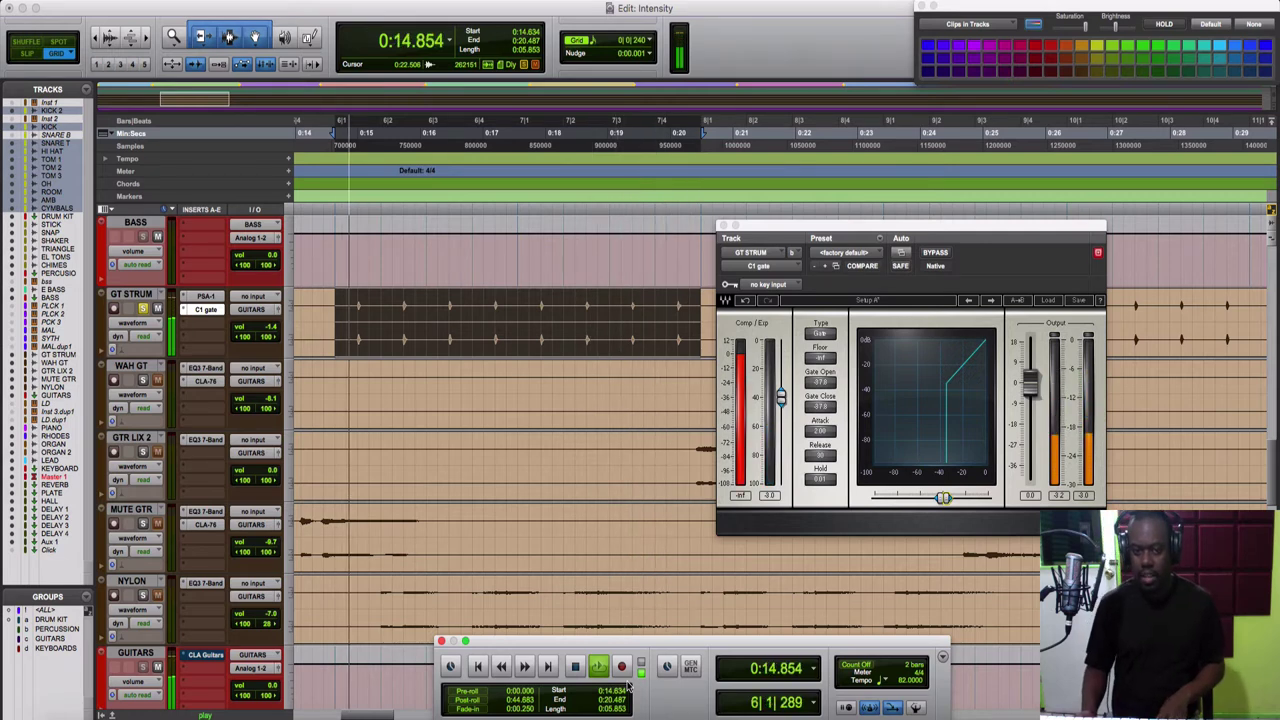
{"action": "key", "text": "space"}
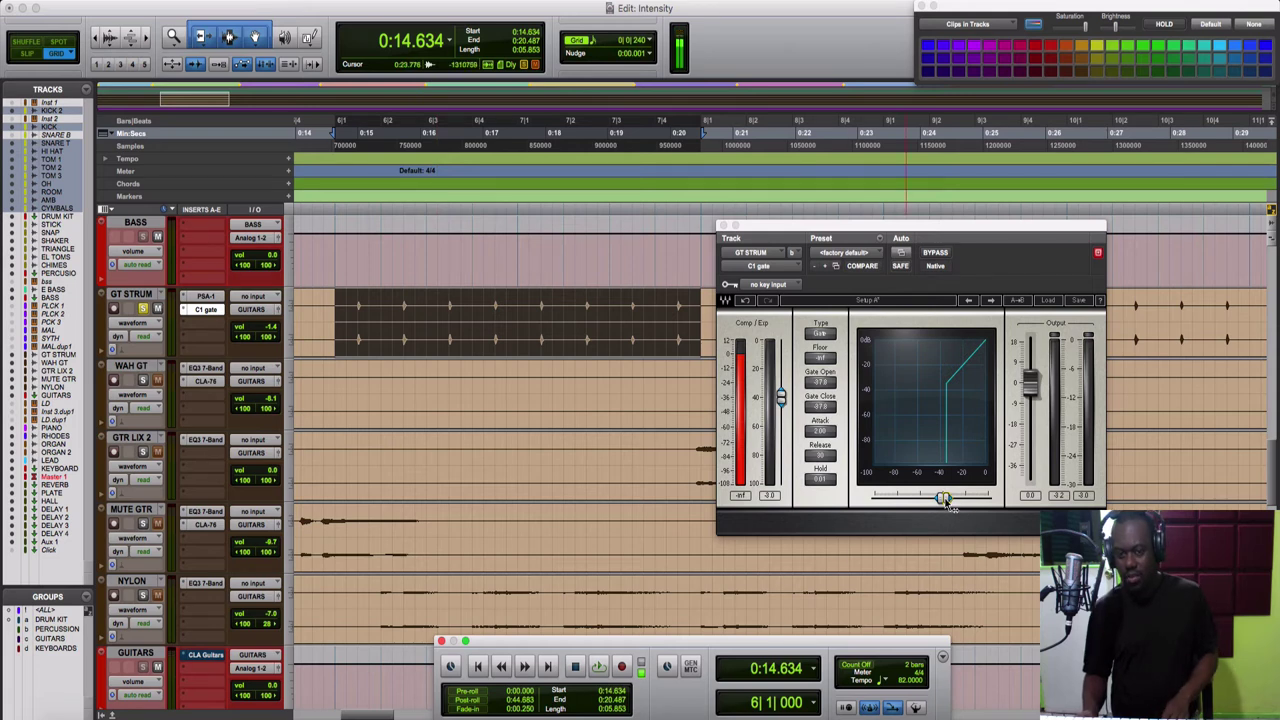
{"action": "key", "text": "space"}
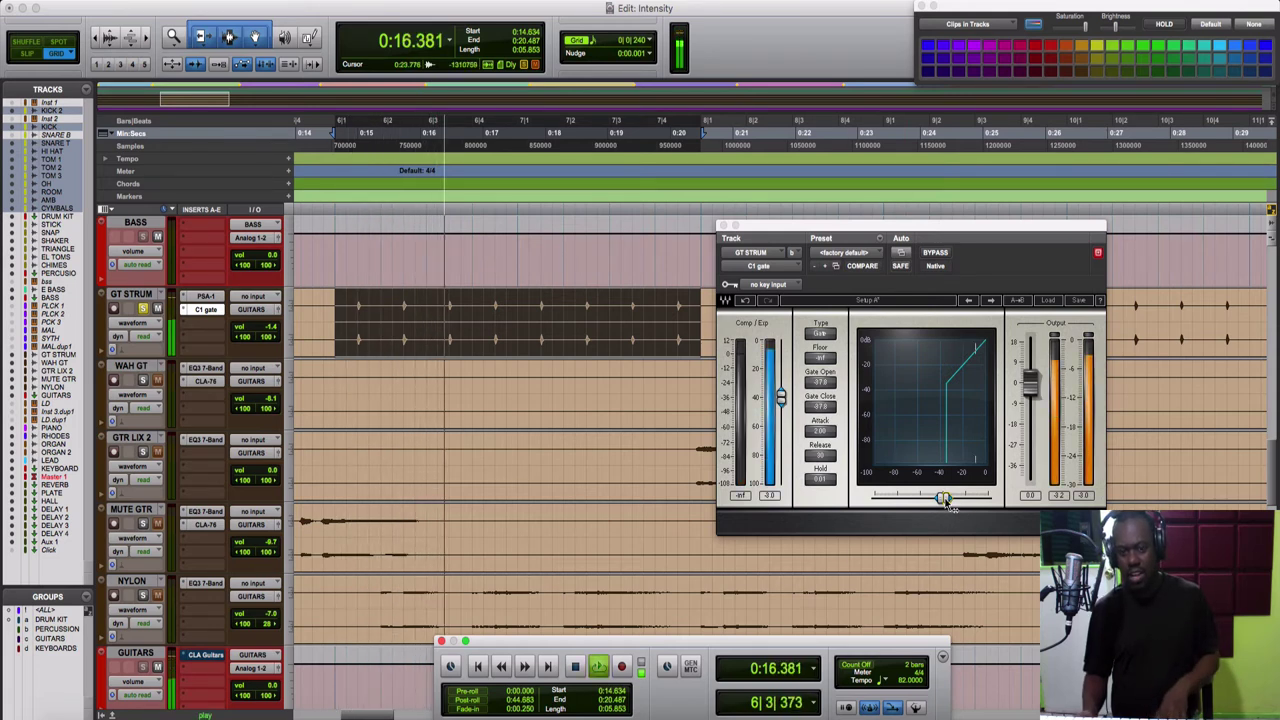
{"action": "key", "text": "space"}
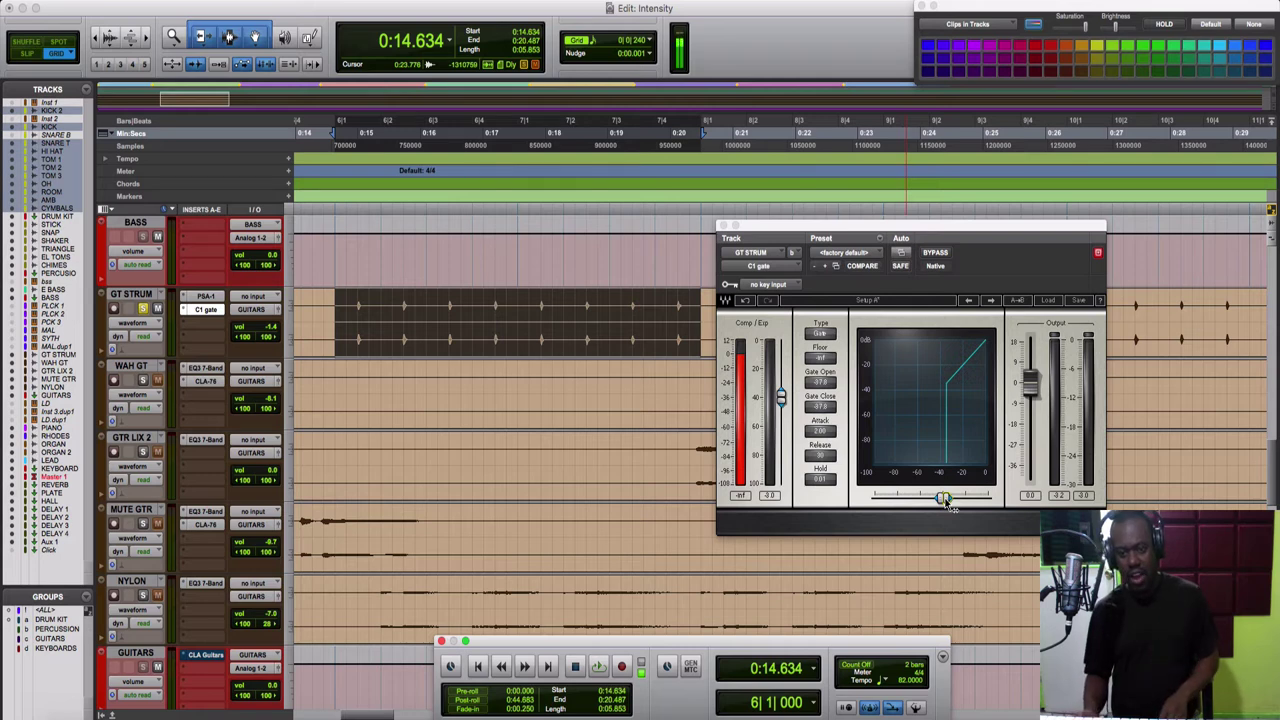
{"action": "key", "text": "space"}
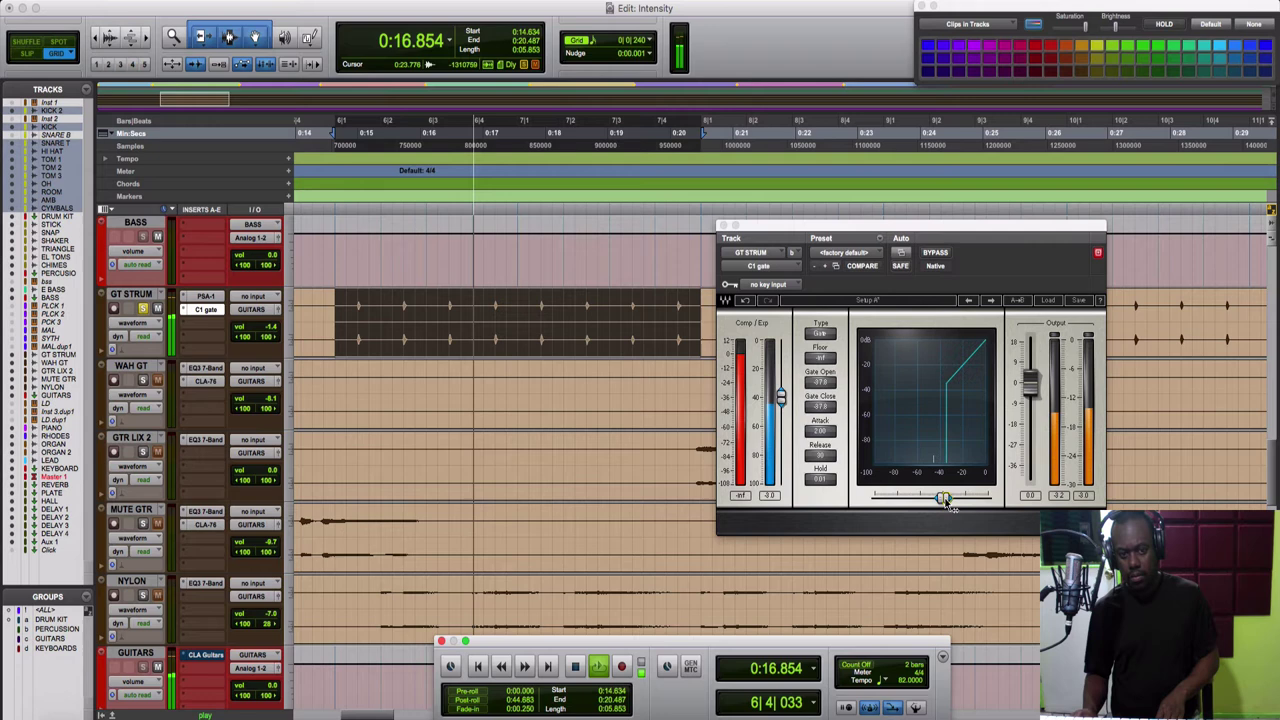
While looping GT STRUM, fine-tune the C1 Gate threshold up to about -37 dB.
{"action": "key", "text": "space"}
{"action": "left_click_drag", "start_coordinate": [945, 498], "coordinate": [932, 497]}
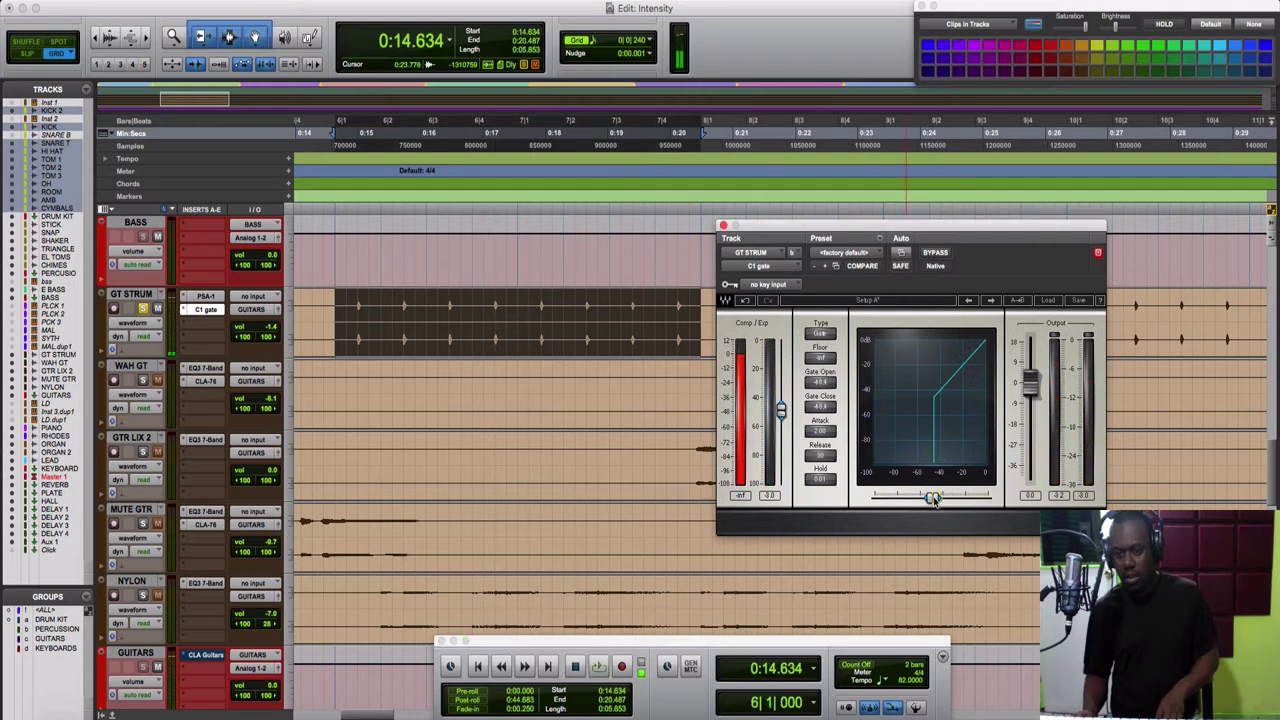
{"action": "key", "text": "space"}
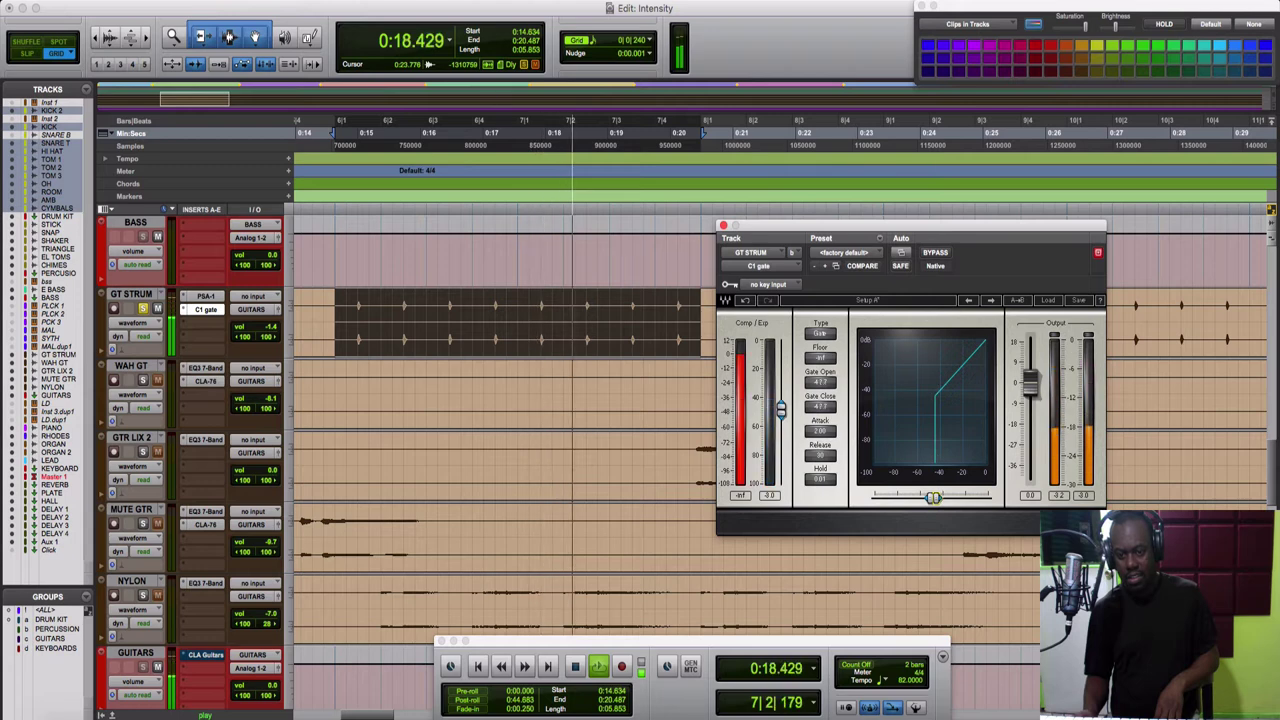
{"action": "left_click_drag", "start_coordinate": [932, 497], "coordinate": [938, 502]}
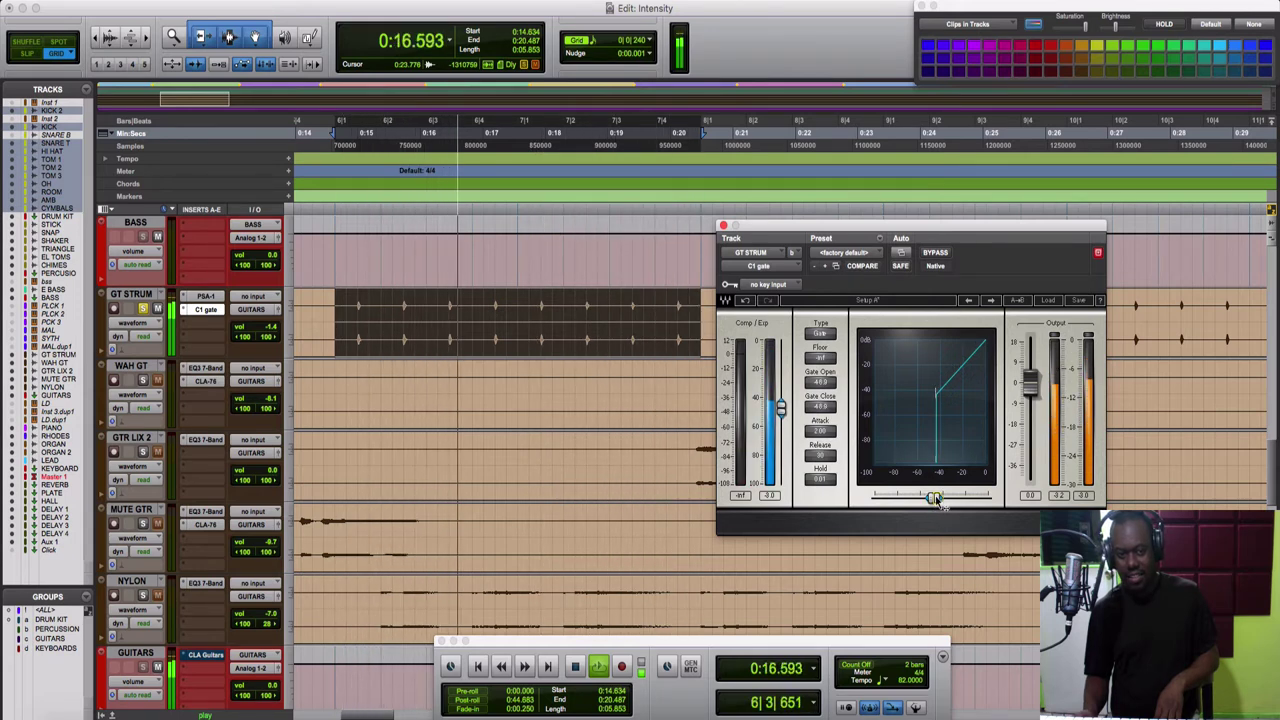
{"action": "left_click_drag", "start_coordinate": [938, 500], "coordinate": [942, 500]}
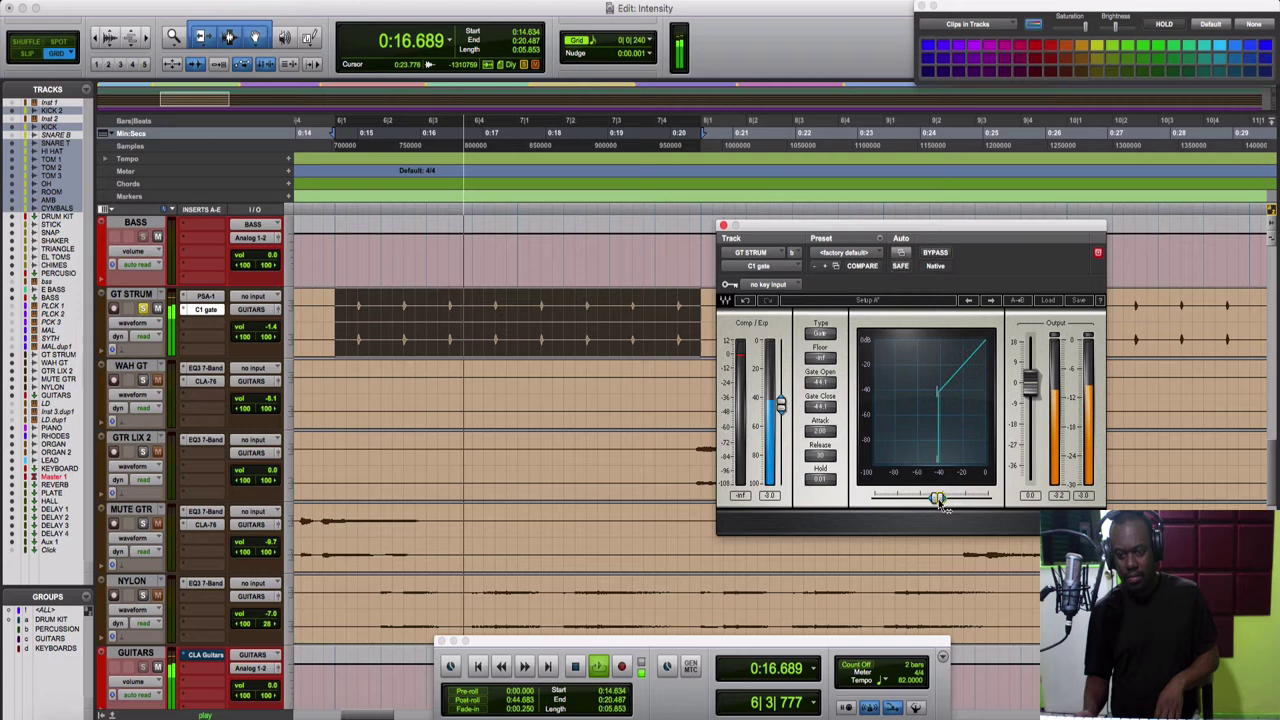
{"action": "left_click_drag", "start_coordinate": [942, 505], "coordinate": [945, 506]}
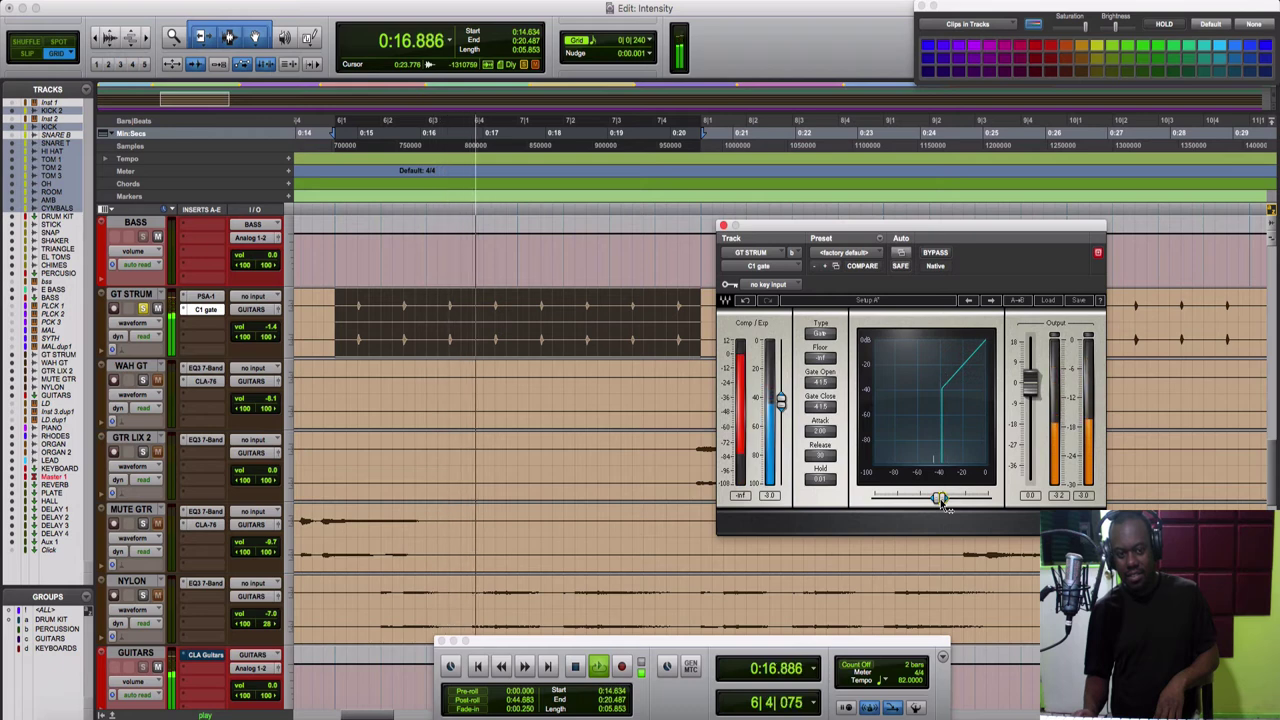
{"action": "left_click_drag", "start_coordinate": [945, 507], "coordinate": [941, 498]}
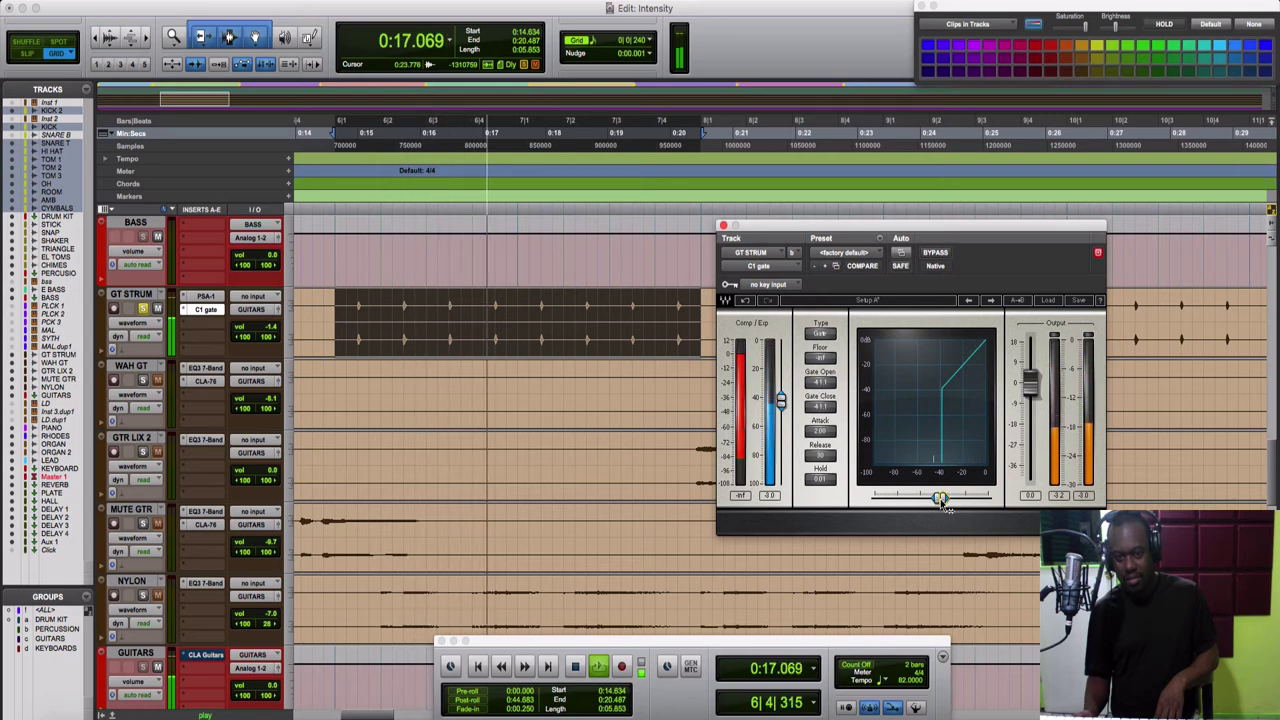
{"action": "left_click_drag", "start_coordinate": [942, 501], "coordinate": [946, 504]}
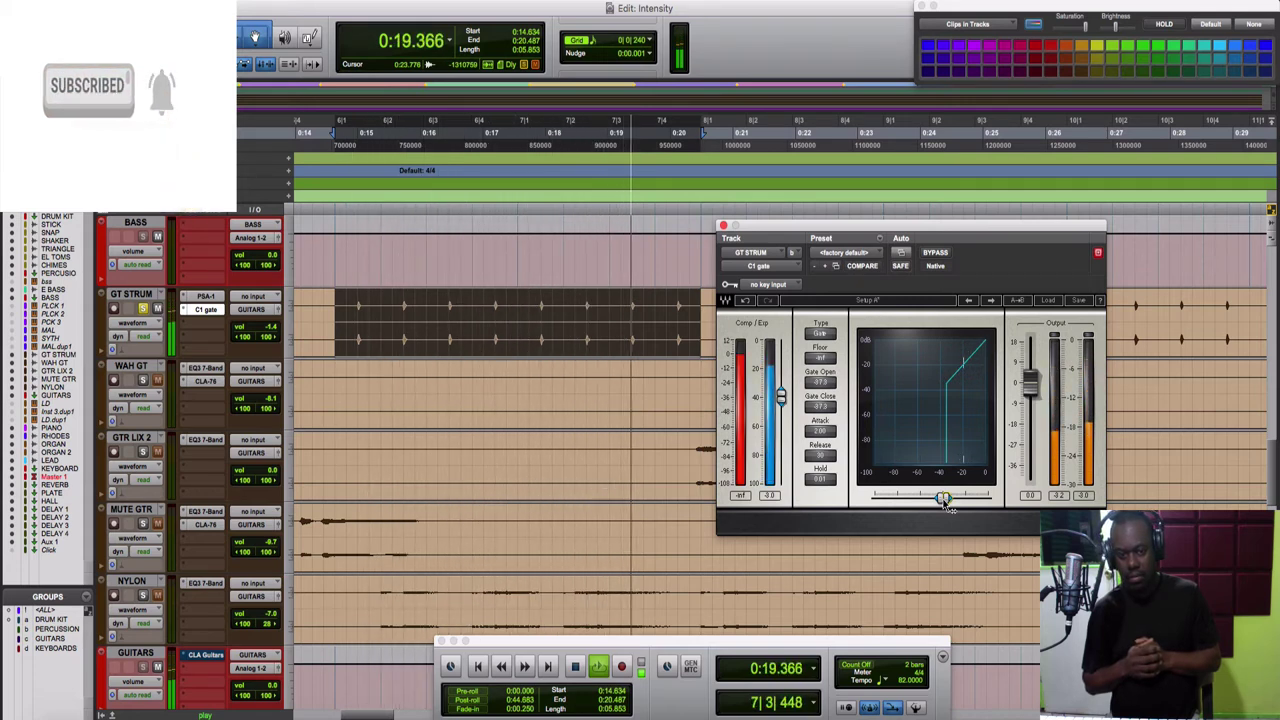
Stop playback and move the C1 Gate window to the upper left.
{"action": "key", "text": "space"}
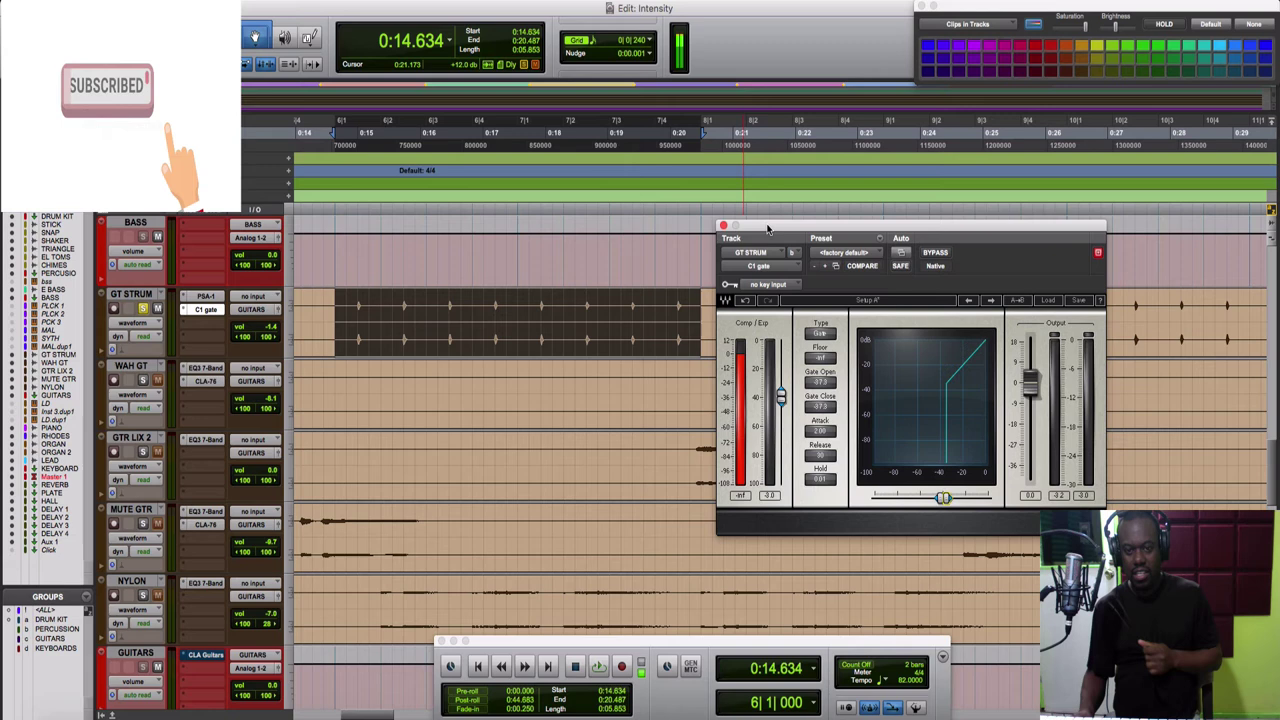
{"action": "left_click_drag", "start_coordinate": [767, 229], "coordinate": [745, 95]}
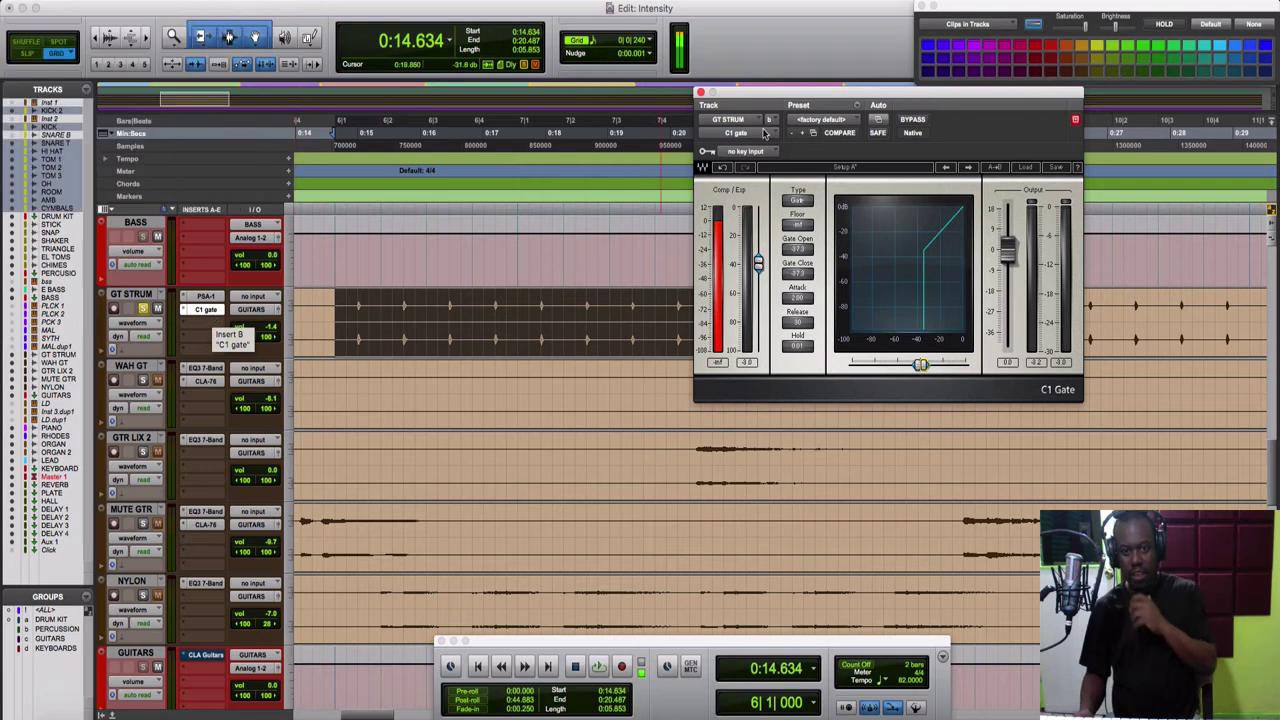
{"action": "left_click_drag", "start_coordinate": [758, 94], "coordinate": [299, 64]}
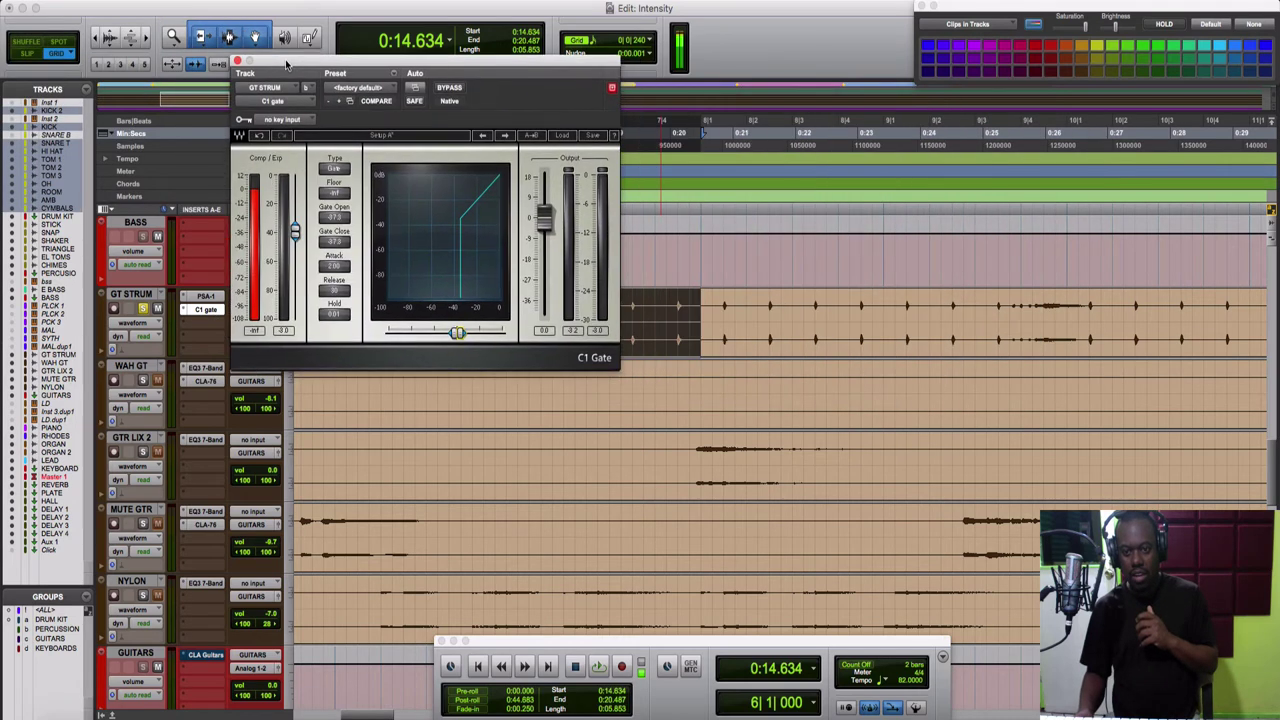
Audition the gated guitar from 0:25.243 and reposition the System Usage meter and gate windows.
{"action": "left_click", "coordinate": [997, 308]}
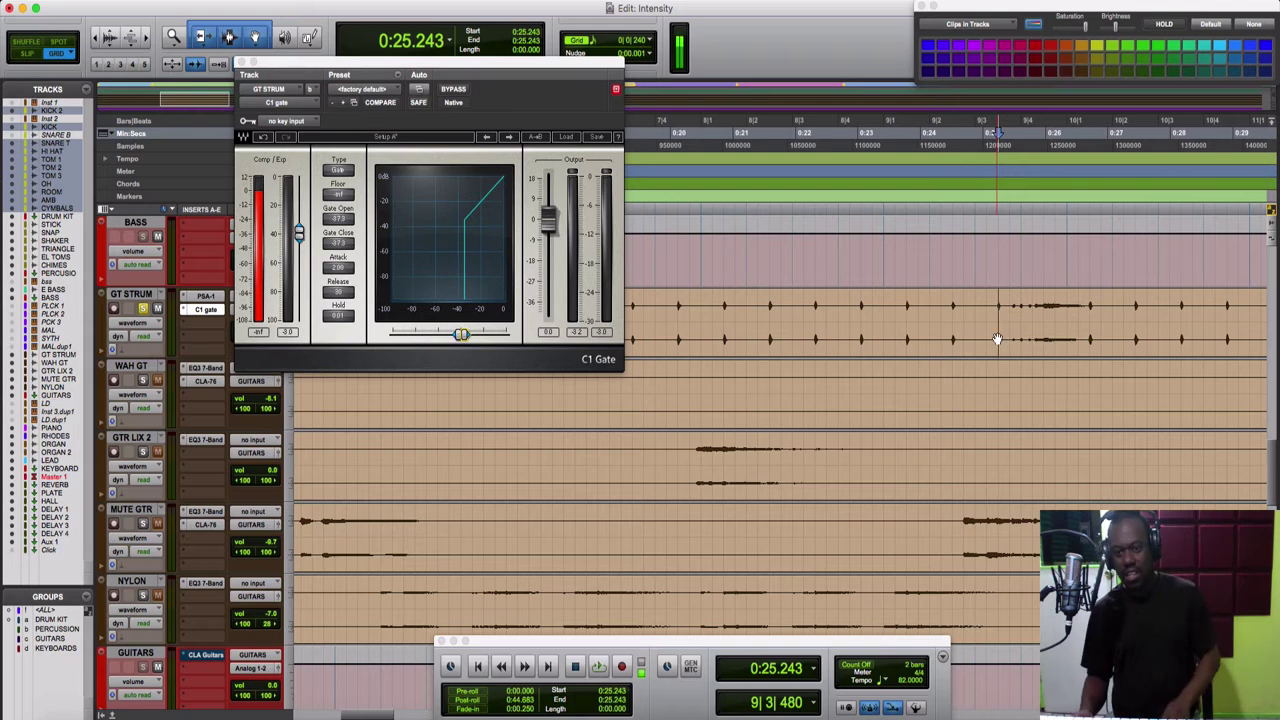
{"action": "key", "text": "space"}
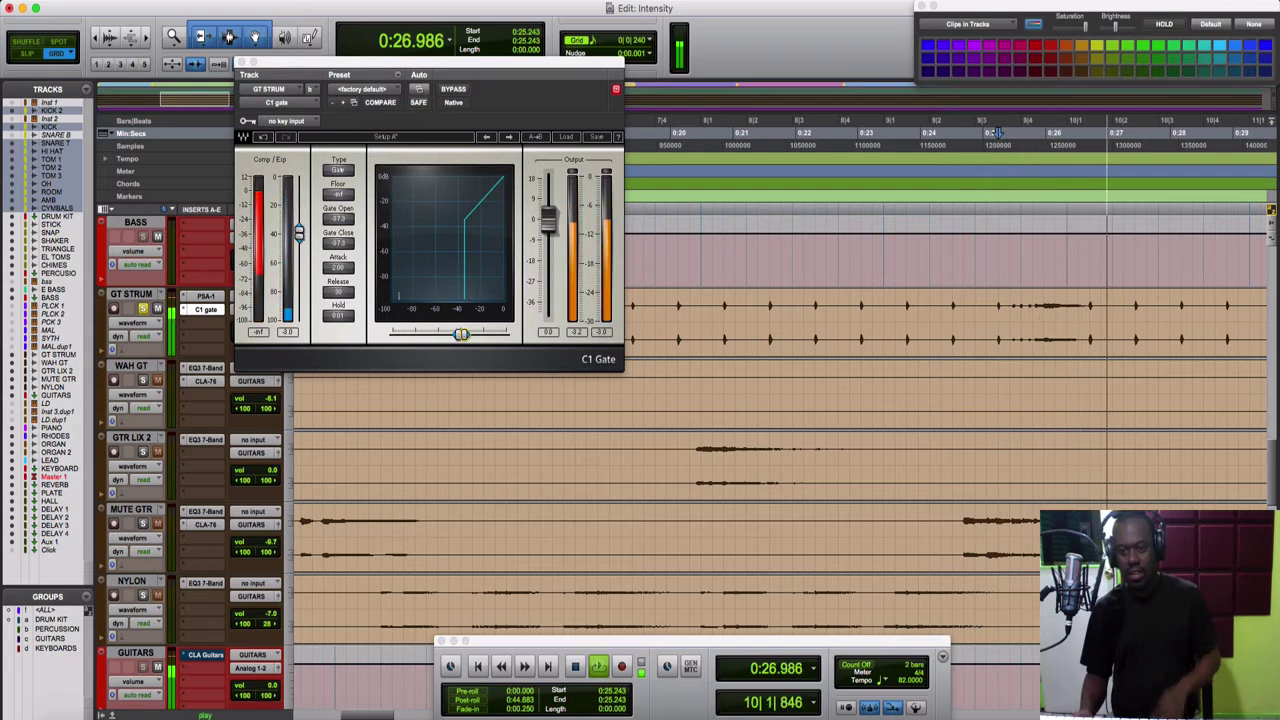
{"action": "key", "text": "space"}
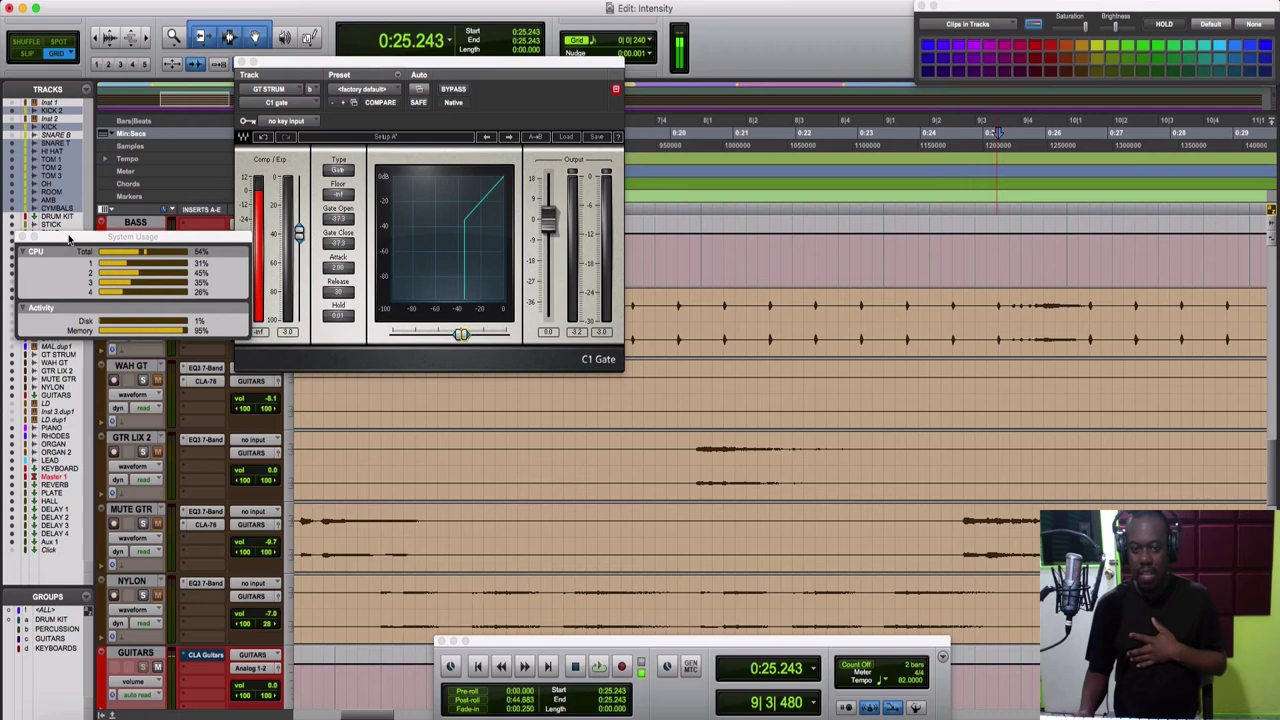
{"action": "left_click_drag", "start_coordinate": [68, 236], "coordinate": [963, 507]}
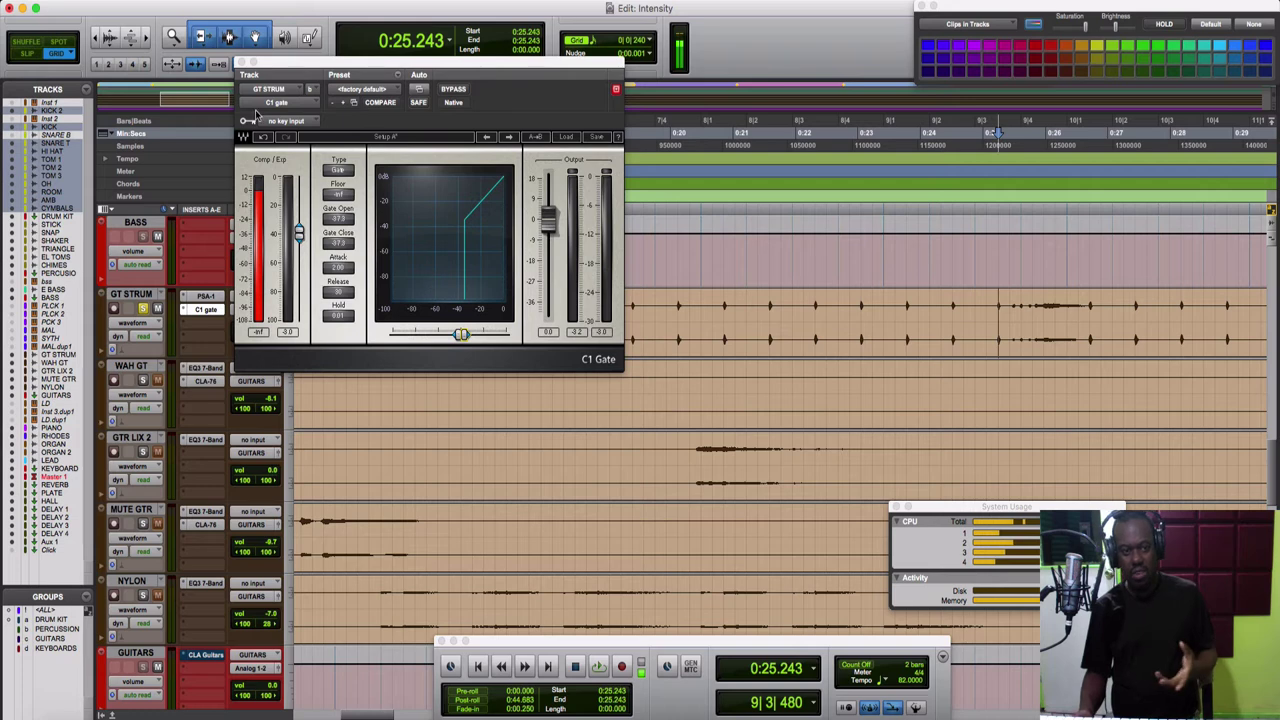
{"action": "left_click_drag", "start_coordinate": [266, 66], "coordinate": [781, 25]}
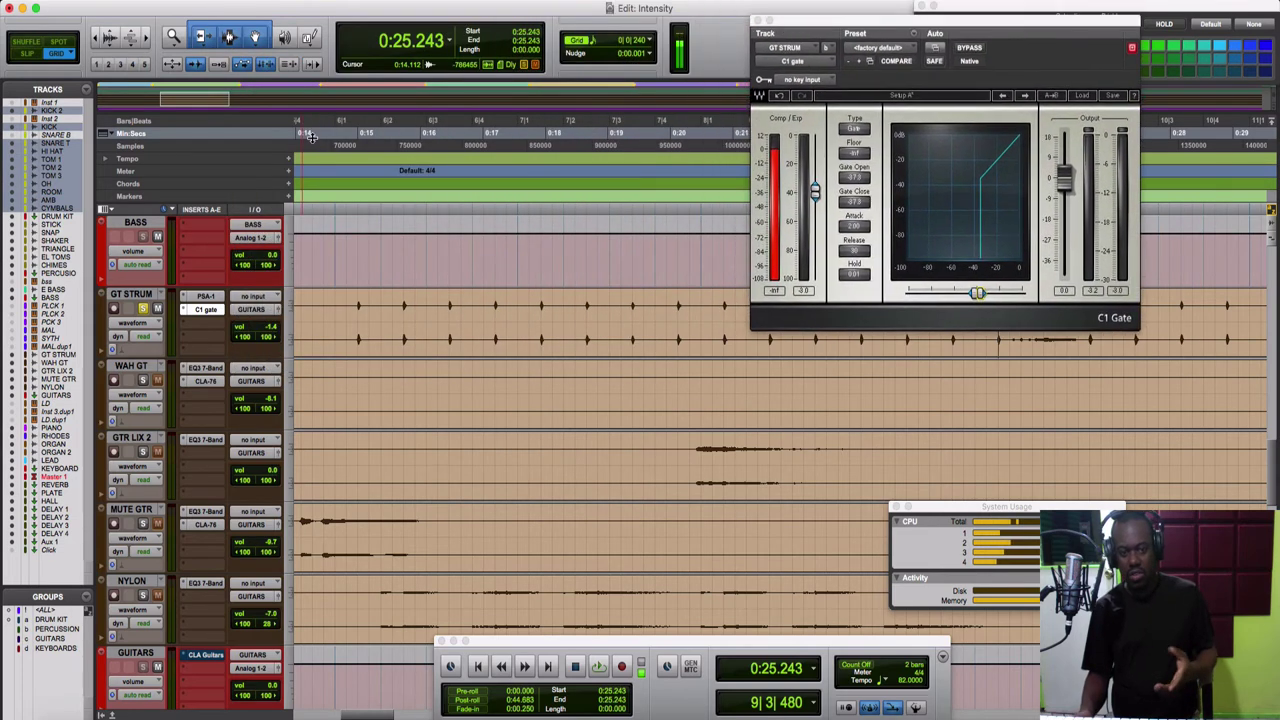
Open the AudioSuite C1 gate Stereo processor and select the entire GT STRUM clip (0:00.000–4:20.487).
{"action": "left_click", "coordinate": [205, 322]}
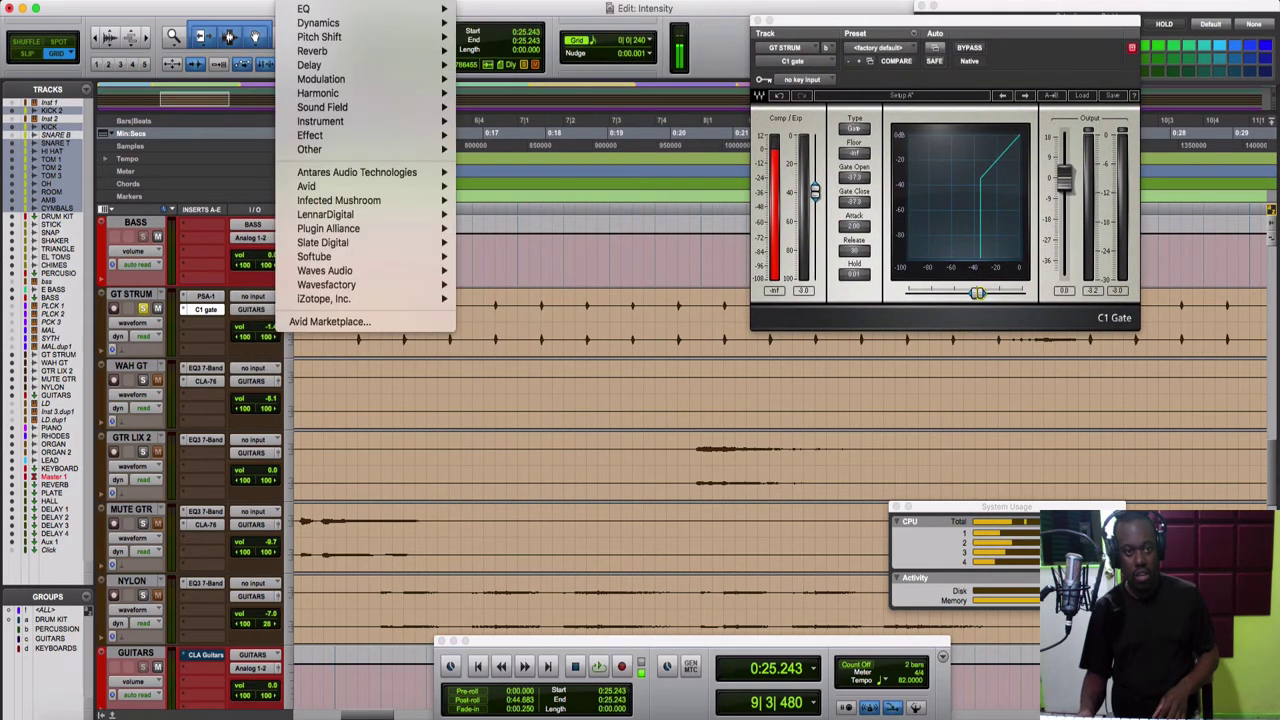
{"action": "mouse_move", "coordinate": [320, 24]}
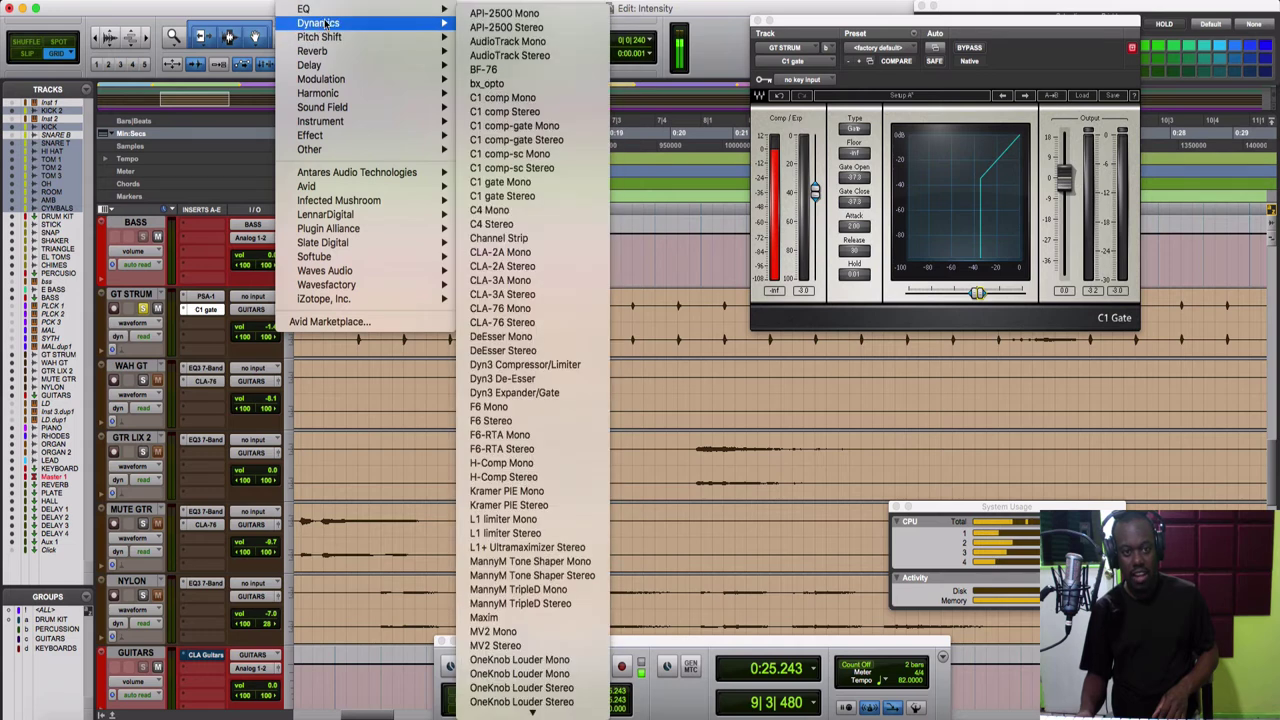
{"action": "left_click", "coordinate": [527, 198]}
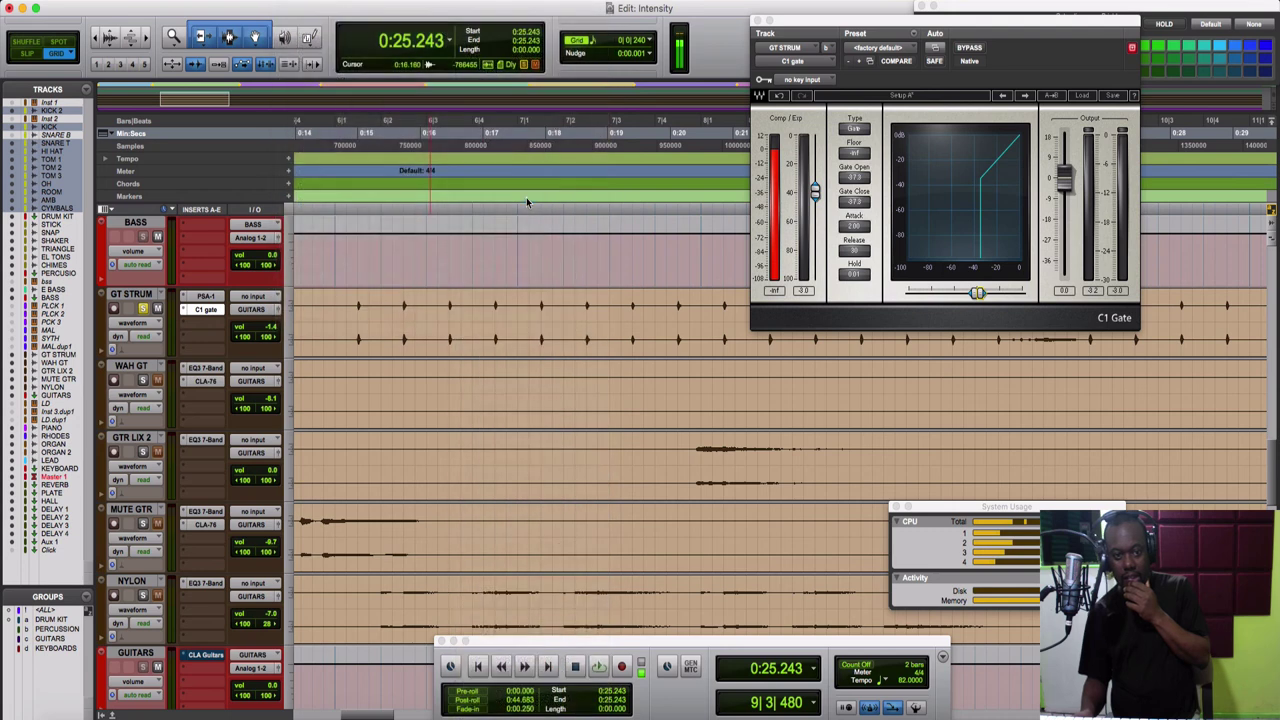
{"action": "double_click", "coordinate": [594, 343]}
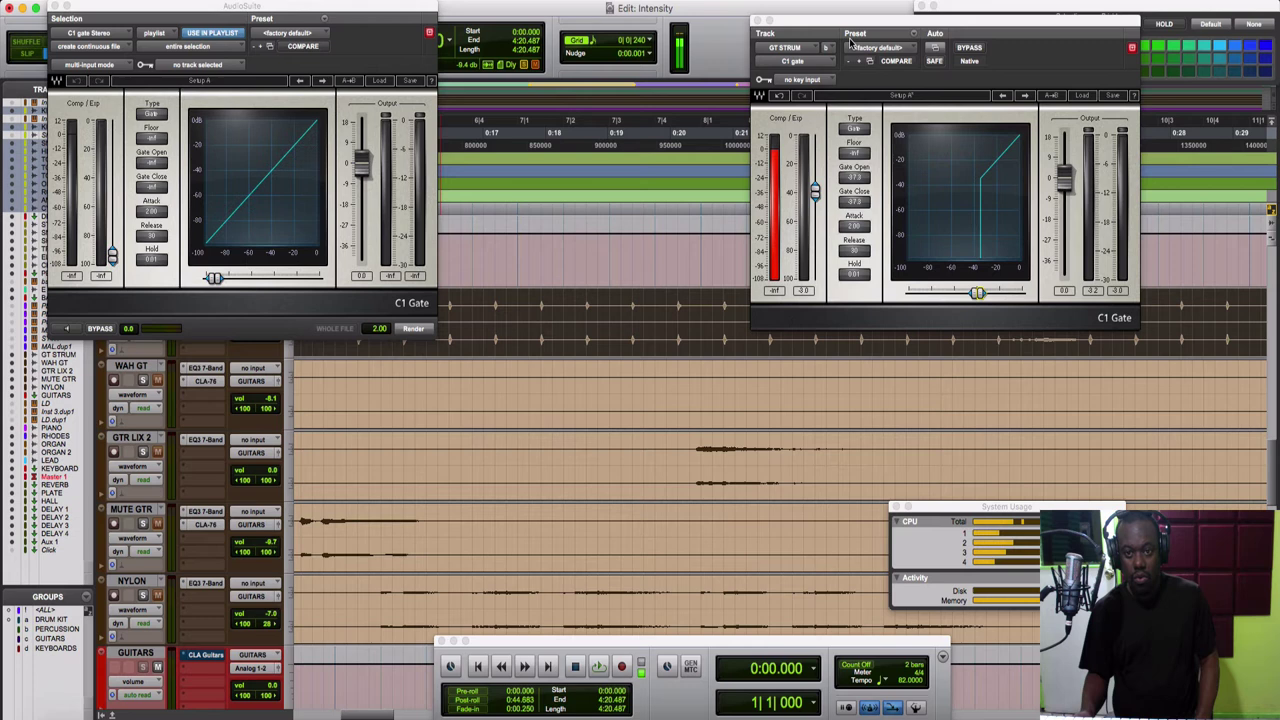
Copy the insert C1 Gate's settings and paste them into the AudioSuite C1 Gate.
{"action": "left_click", "coordinate": [912, 37]}
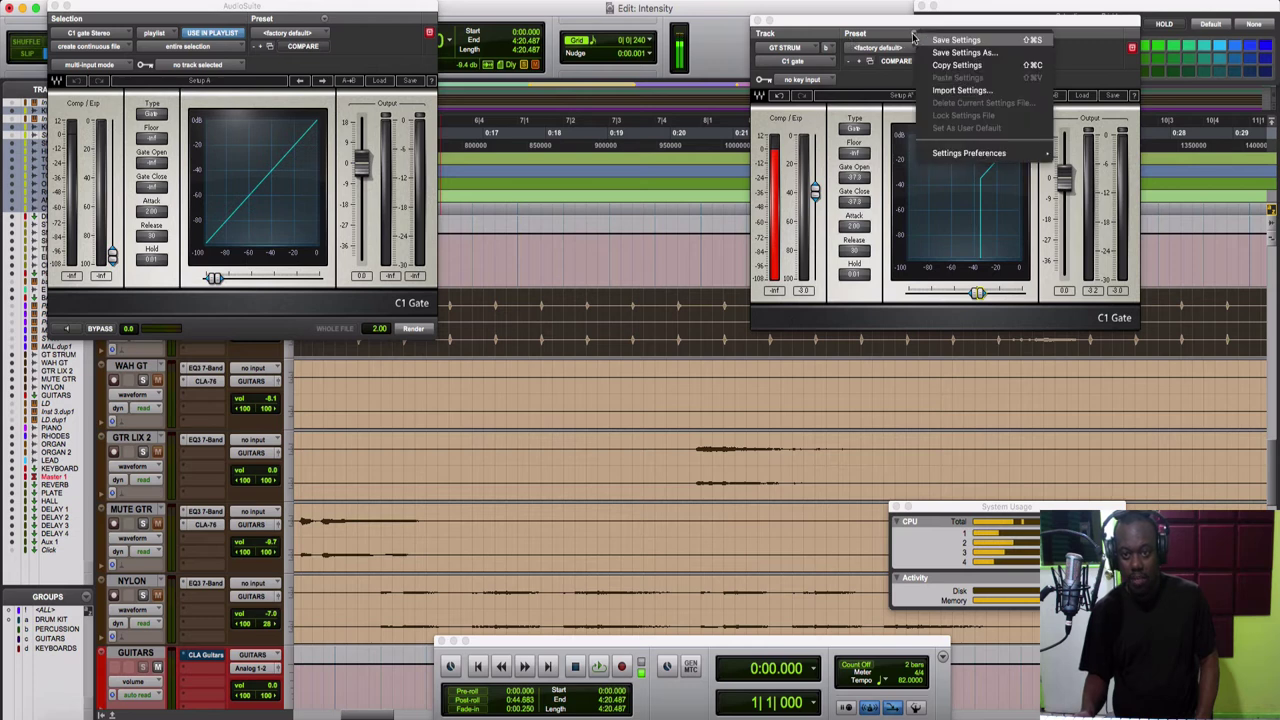
{"action": "left_click", "coordinate": [969, 68]}
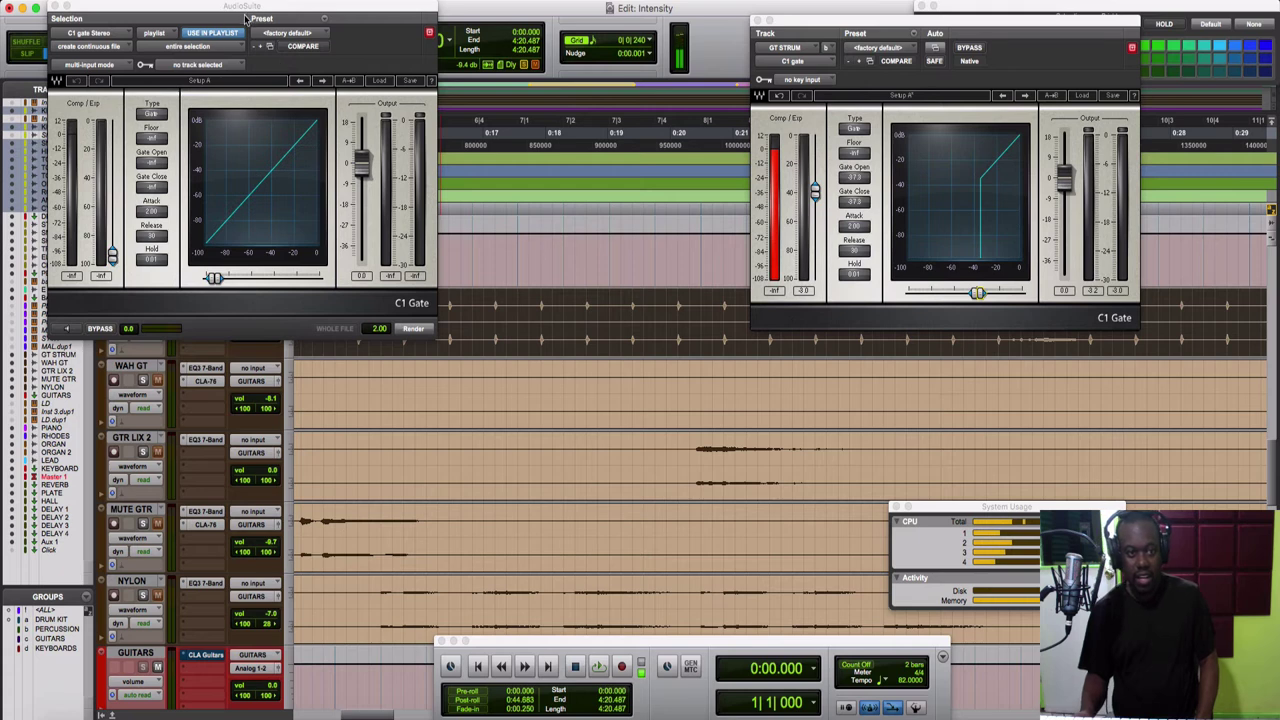
{"action": "left_click", "coordinate": [325, 19]}
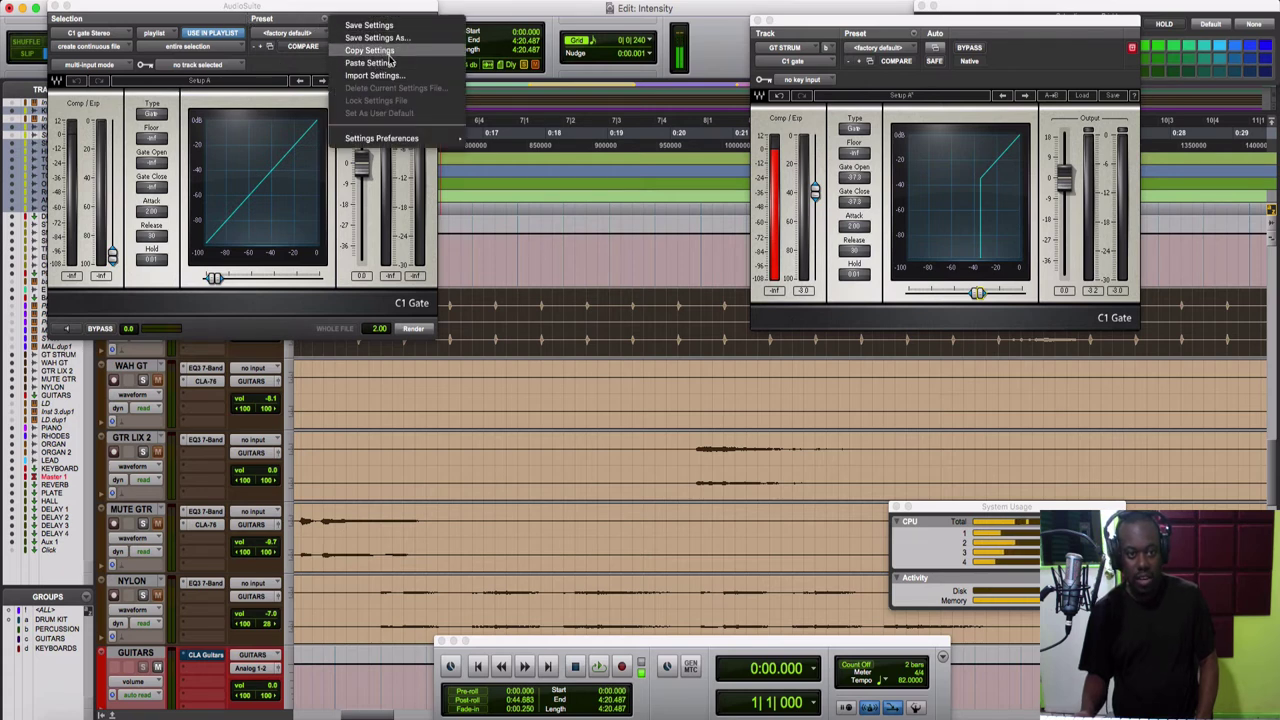
{"action": "left_click", "coordinate": [370, 63]}
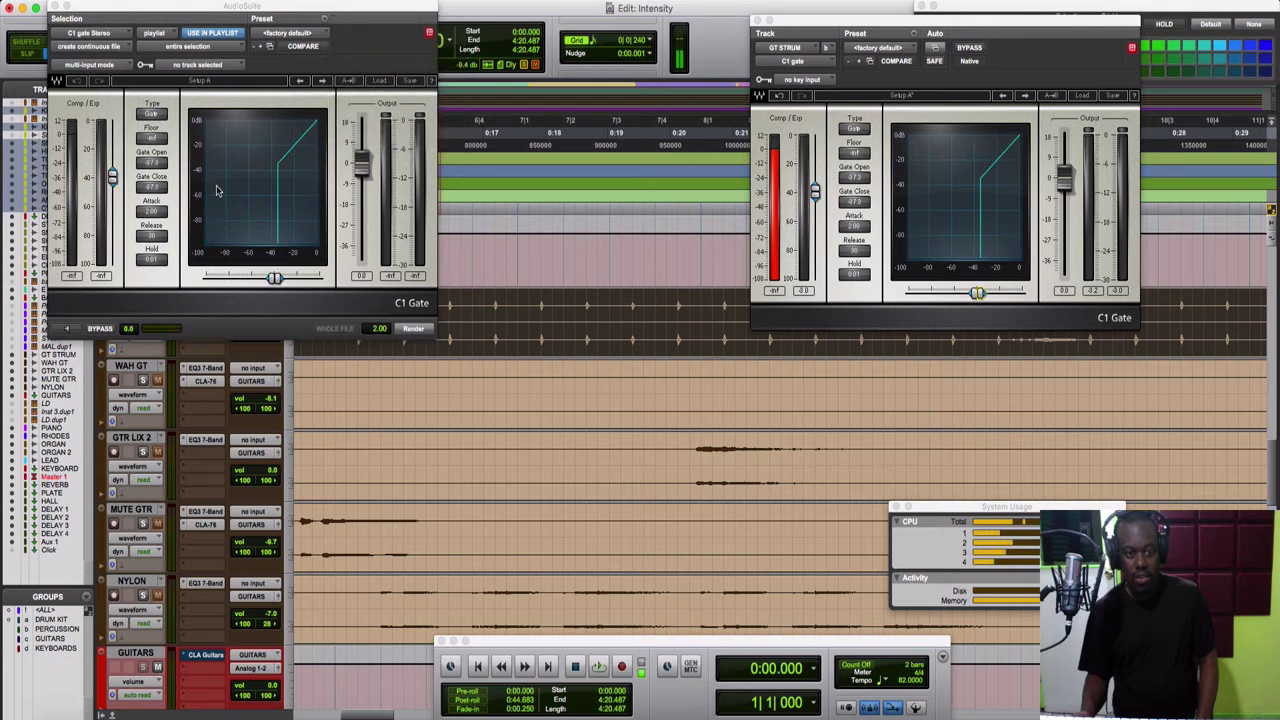
Render the AudioSuite gate onto the GT STRUM clip, dismissing the low memory warning.
{"action": "left_click", "coordinate": [412, 329]}
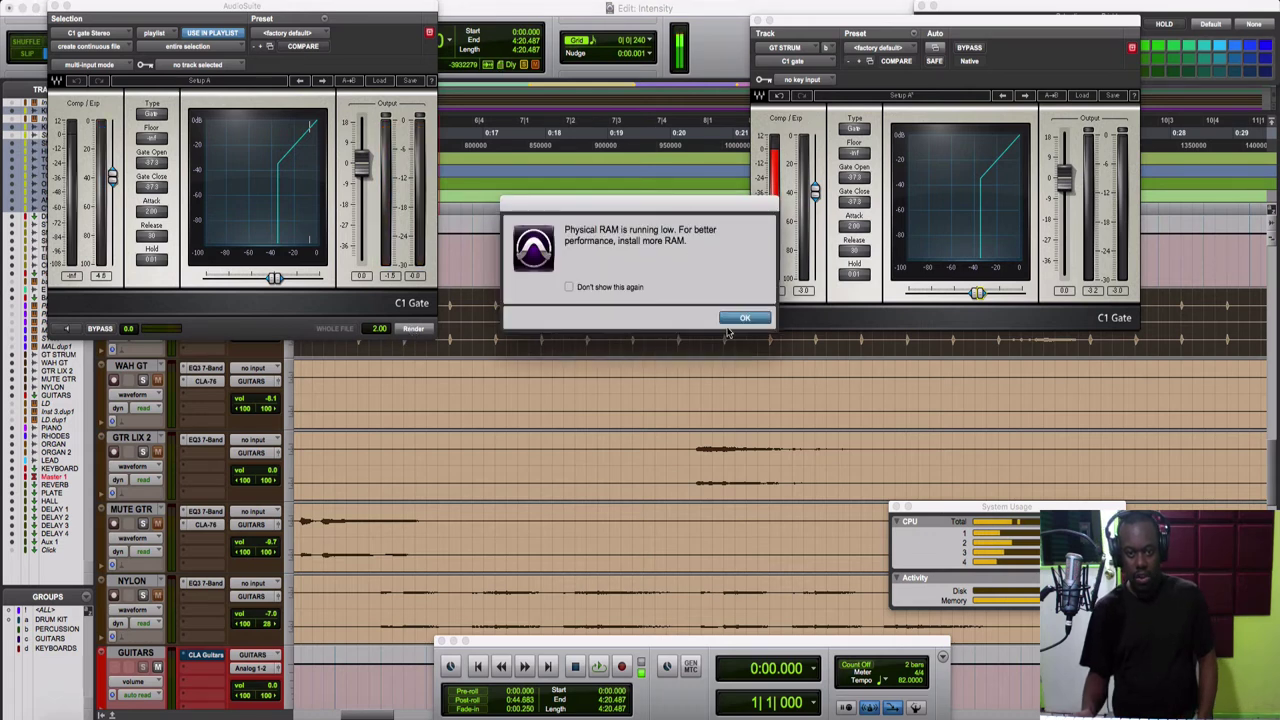
{"action": "left_click", "coordinate": [743, 318]}
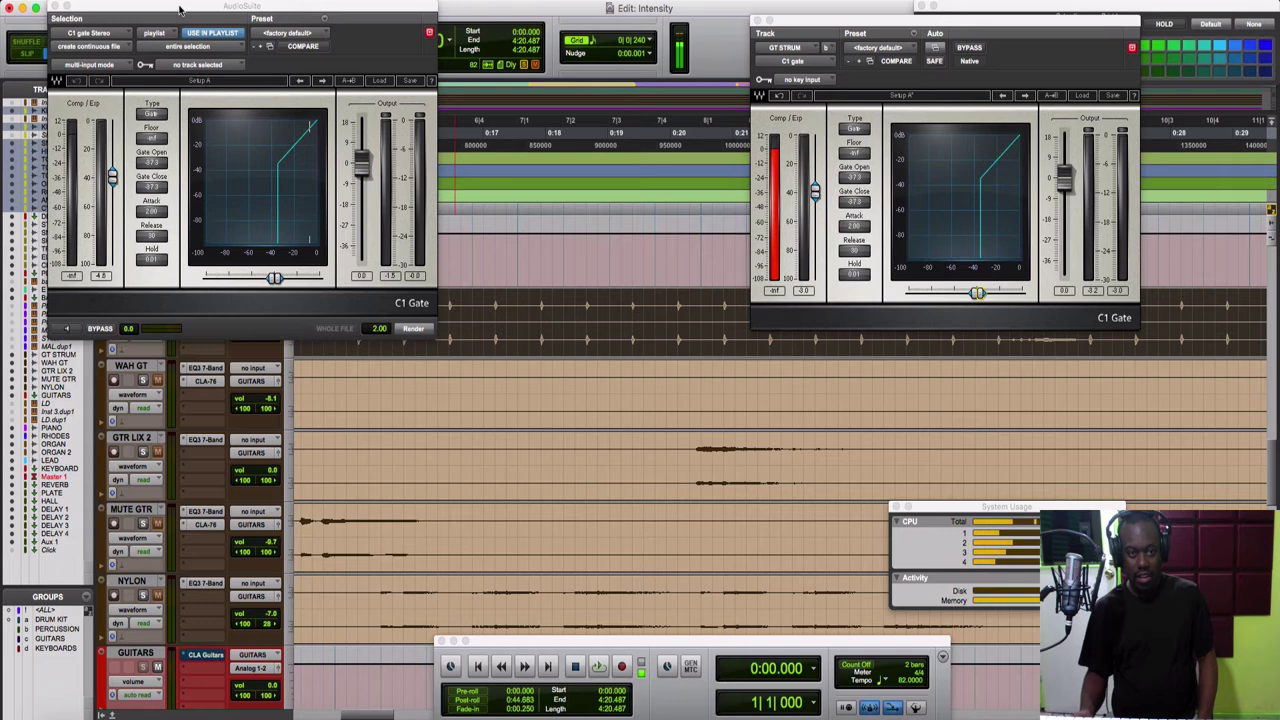
{"action": "left_click_drag", "start_coordinate": [180, 9], "coordinate": [321, 10]}
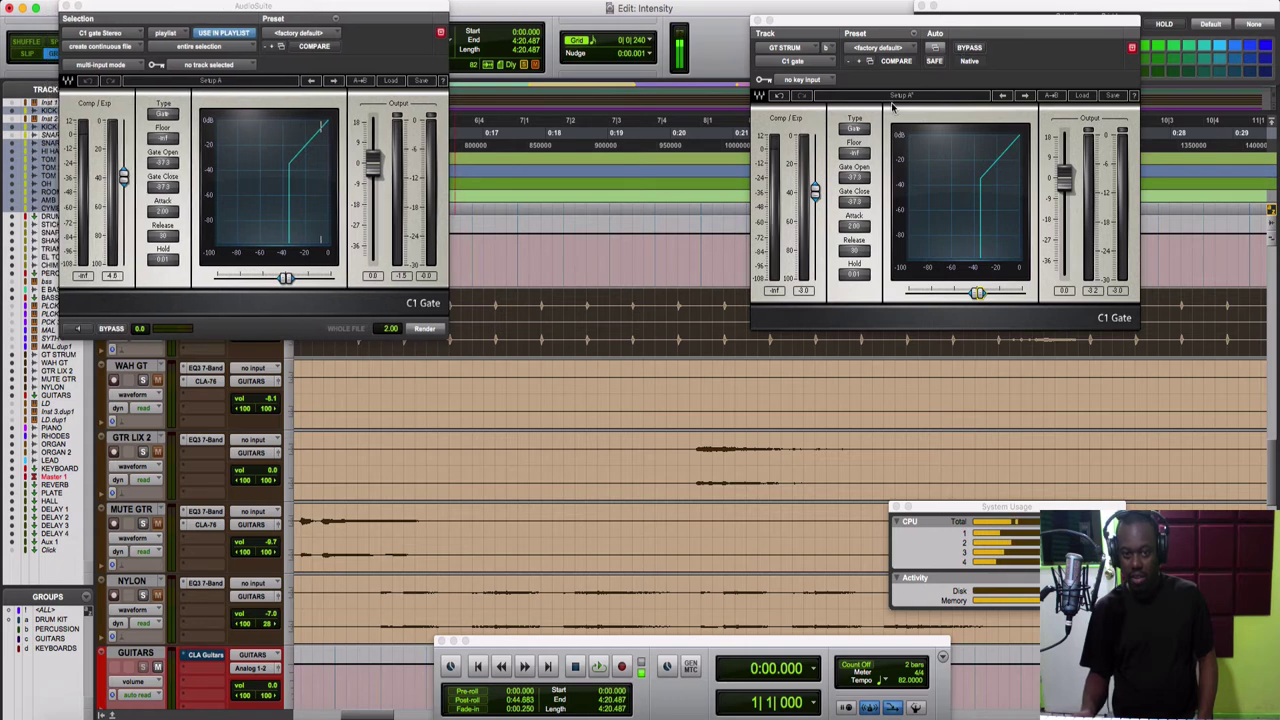
Move the insert gate window aside and select 0:14.634 to 0:20.487 on GT STRUM.
{"action": "scroll", "coordinate": [640, 261], "scroll_direction": "left", "scroll_amount": 5}
{"action": "left_click_drag", "start_coordinate": [803, 25], "coordinate": [819, 444]}
{"action": "left_click_drag", "start_coordinate": [684, 301], "coordinate": [1043, 323]}
Play back the selected range, then set GT STRUM's C1 Gate insert slot to no insert.
{"action": "key", "text": "space"}
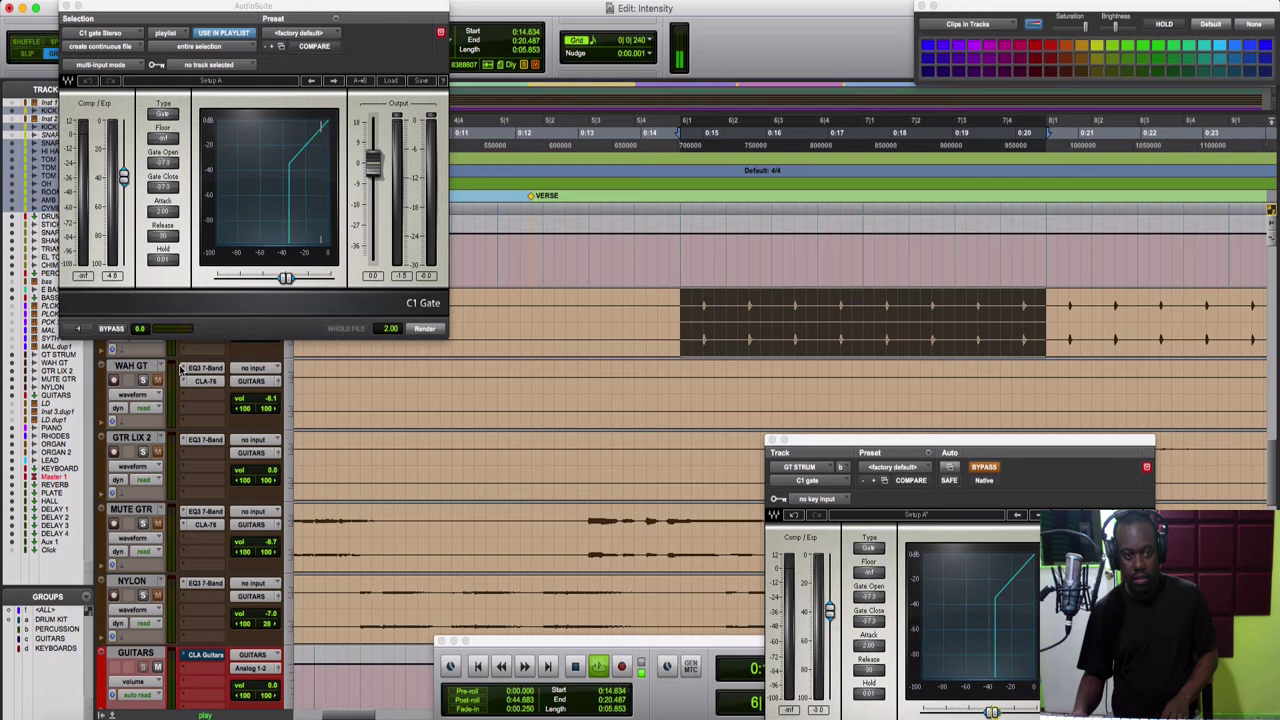
{"action": "scroll", "coordinate": [392, 459], "scroll_direction": "up", "scroll_amount": 3}
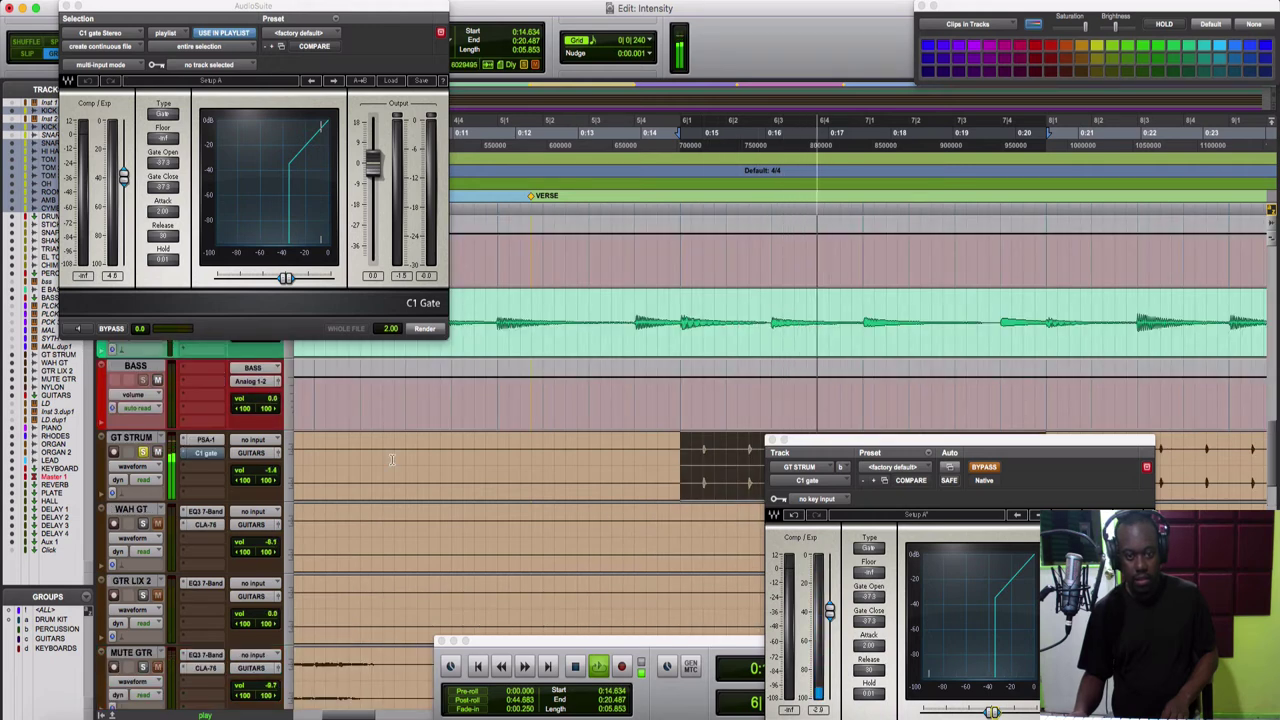
{"action": "scroll", "coordinate": [203, 387], "scroll_direction": "down", "scroll_amount": 2}
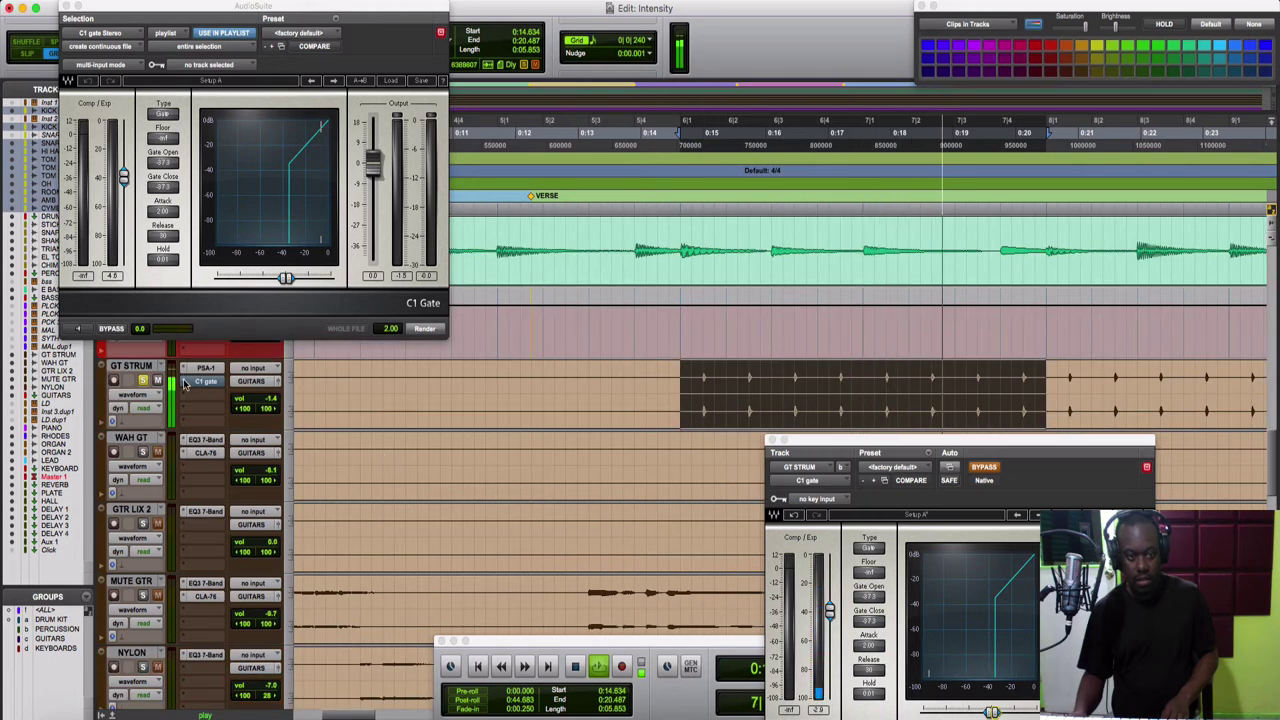
{"action": "key", "text": "space"}
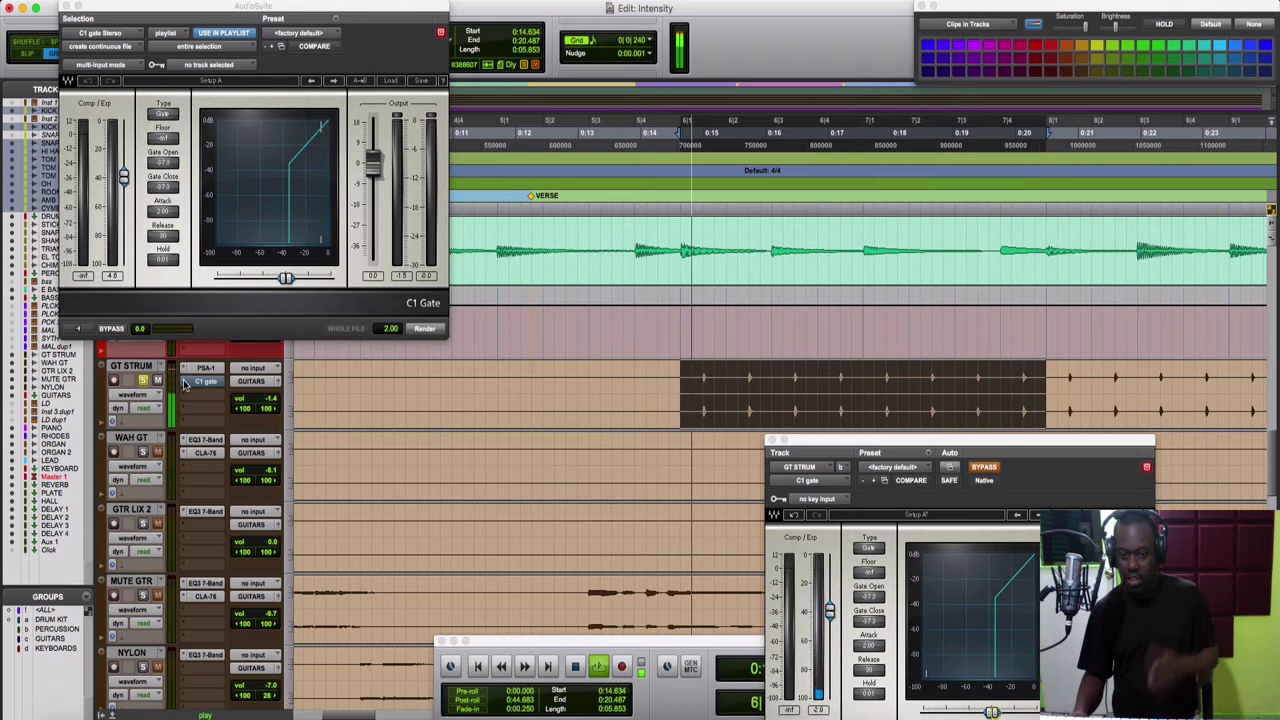
{"action": "left_click", "coordinate": [184, 383]}
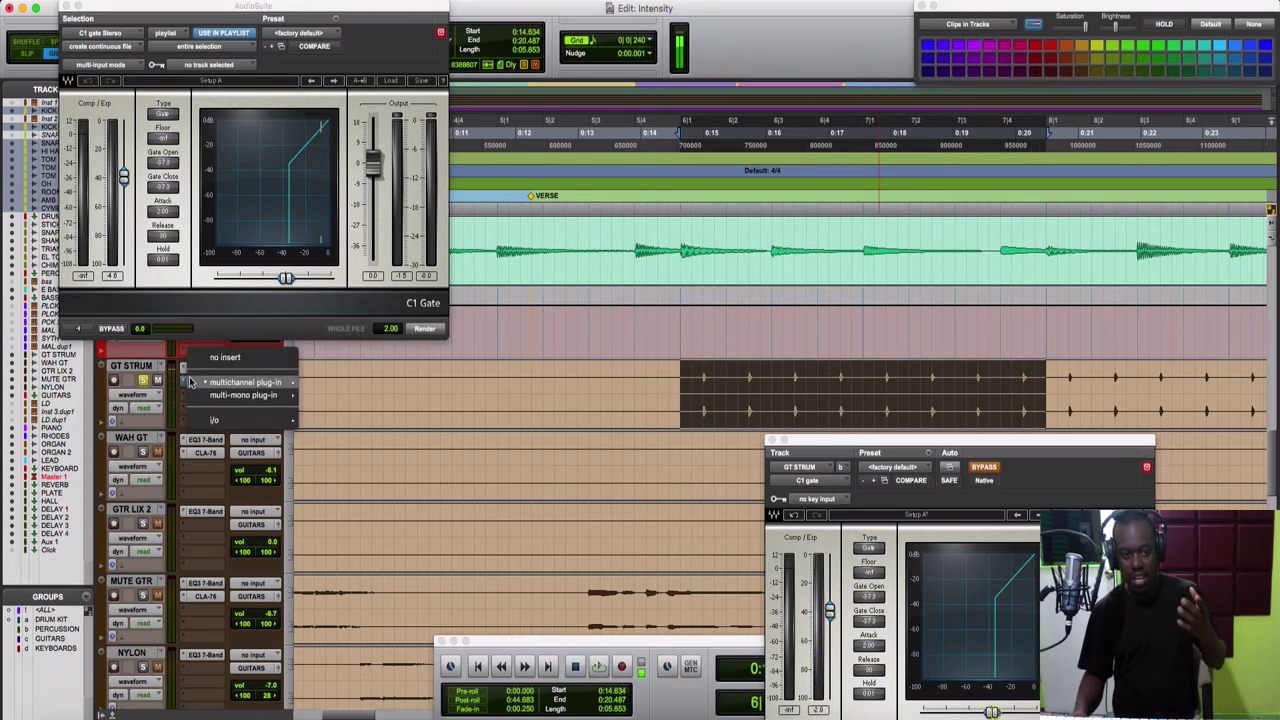
{"action": "left_click", "coordinate": [237, 358]}
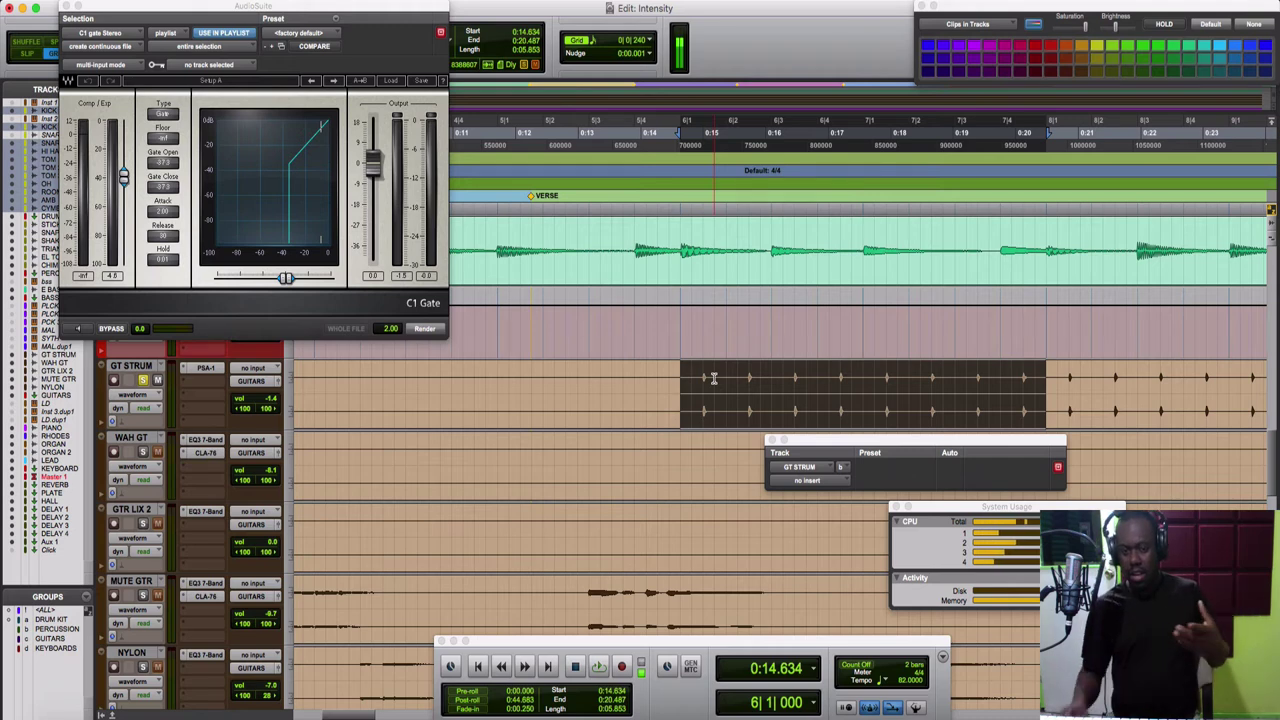
Close the GT STRUM insert window and play back the gated guitar section.
{"action": "left_click", "coordinate": [771, 440]}
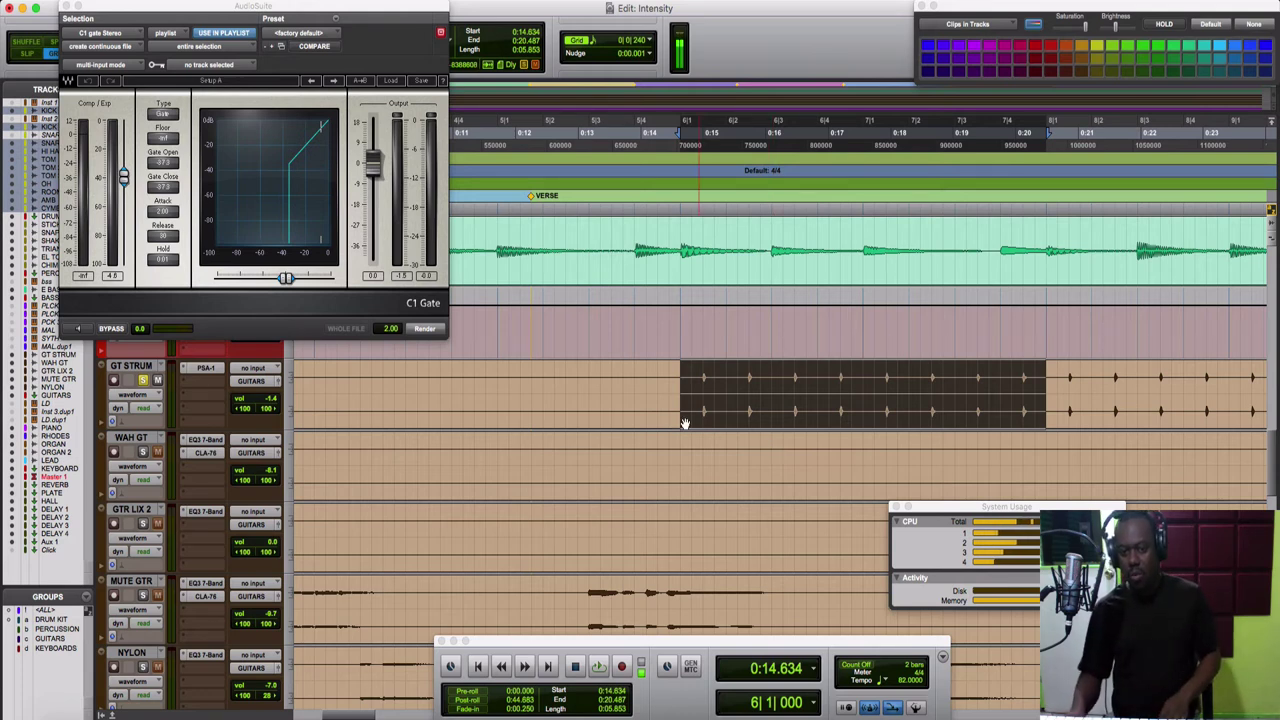
{"action": "key", "text": "space"}
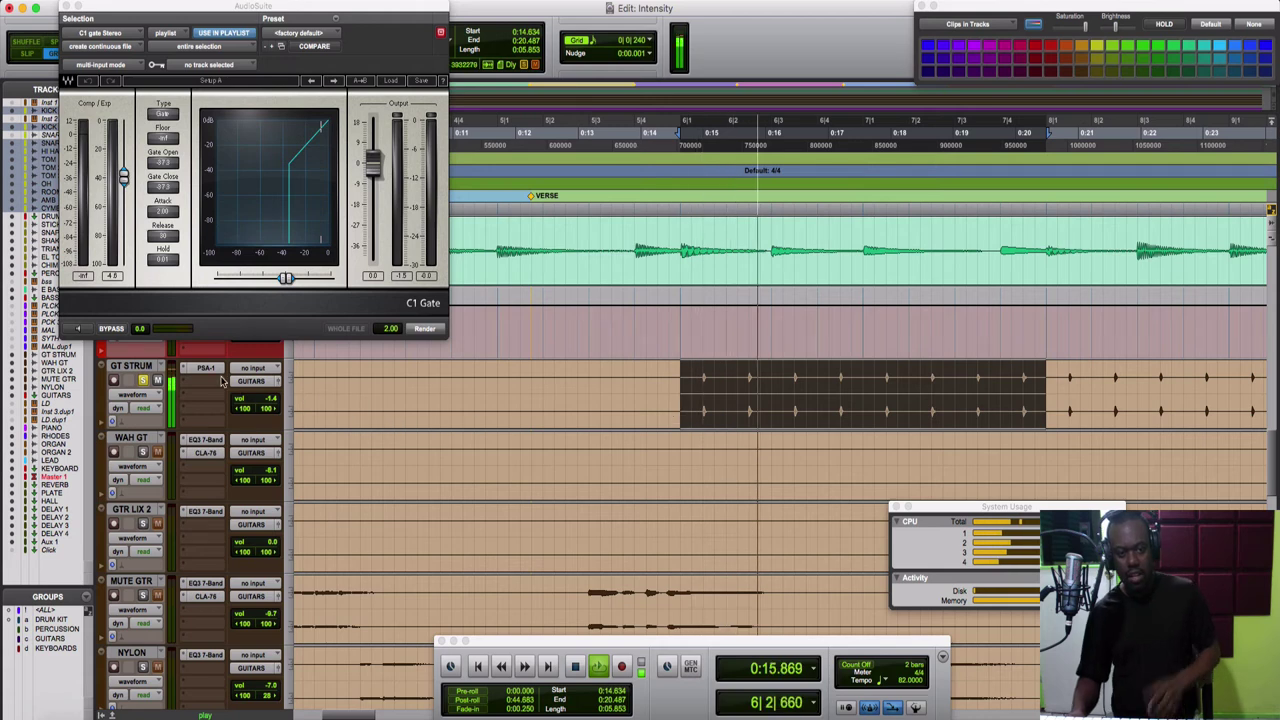
{"action": "key", "text": "space"}
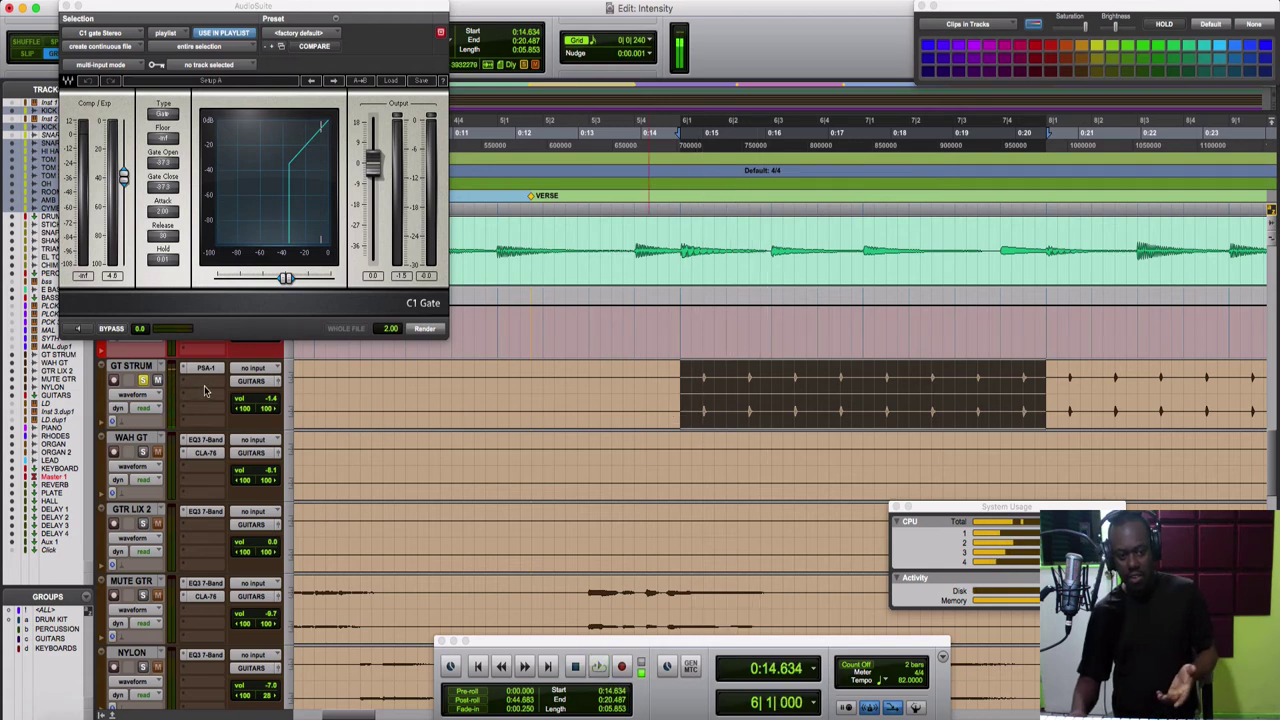
Clear the selection and audition the gated guitar from around 0:25.
{"action": "left_click", "coordinate": [682, 400]}
{"action": "scroll", "coordinate": [1063, 418], "scroll_direction": "right", "scroll_amount": 3}
{"action": "scroll", "coordinate": [1063, 418], "scroll_direction": "right", "scroll_amount": 2}
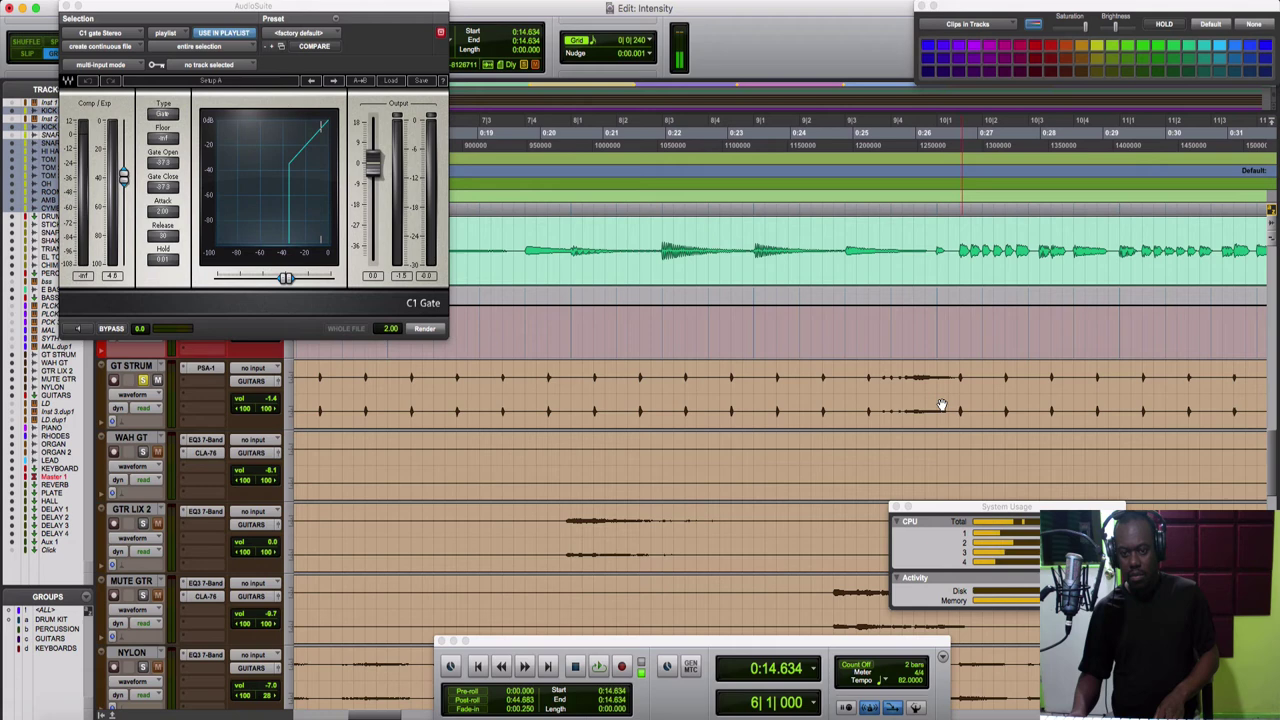
{"action": "left_click", "coordinate": [858, 367]}
{"action": "key", "text": "space"}
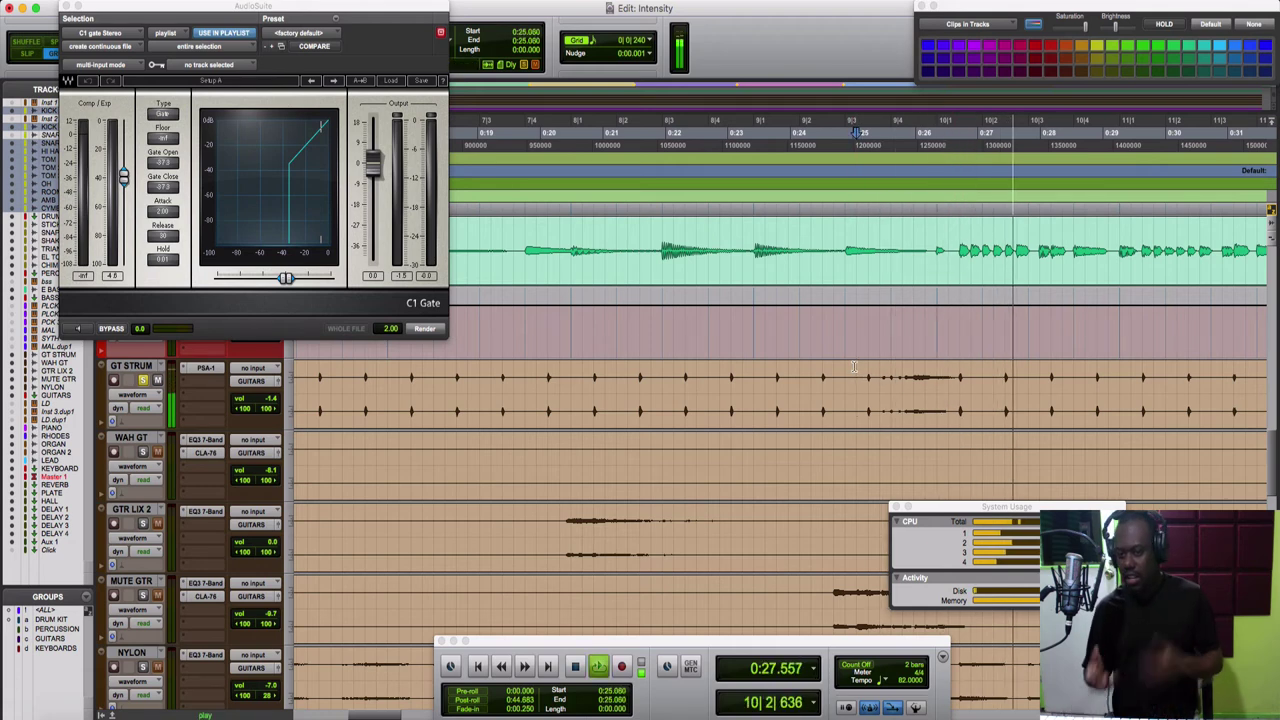
{"action": "key", "text": "space"}
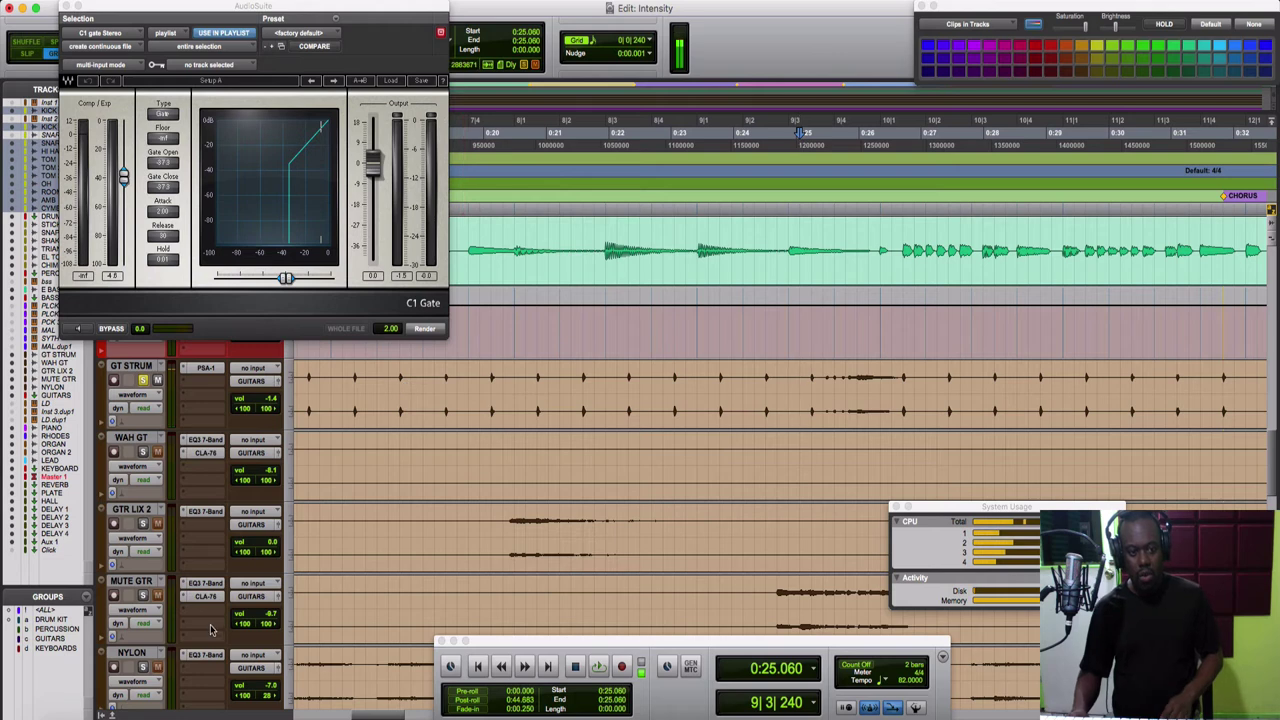
Select E BASS, play from 0:25 and from bar 6 (0:14.634), then open the Mix window.
{"action": "scroll", "coordinate": [210, 630], "scroll_direction": "down", "scroll_amount": 3}
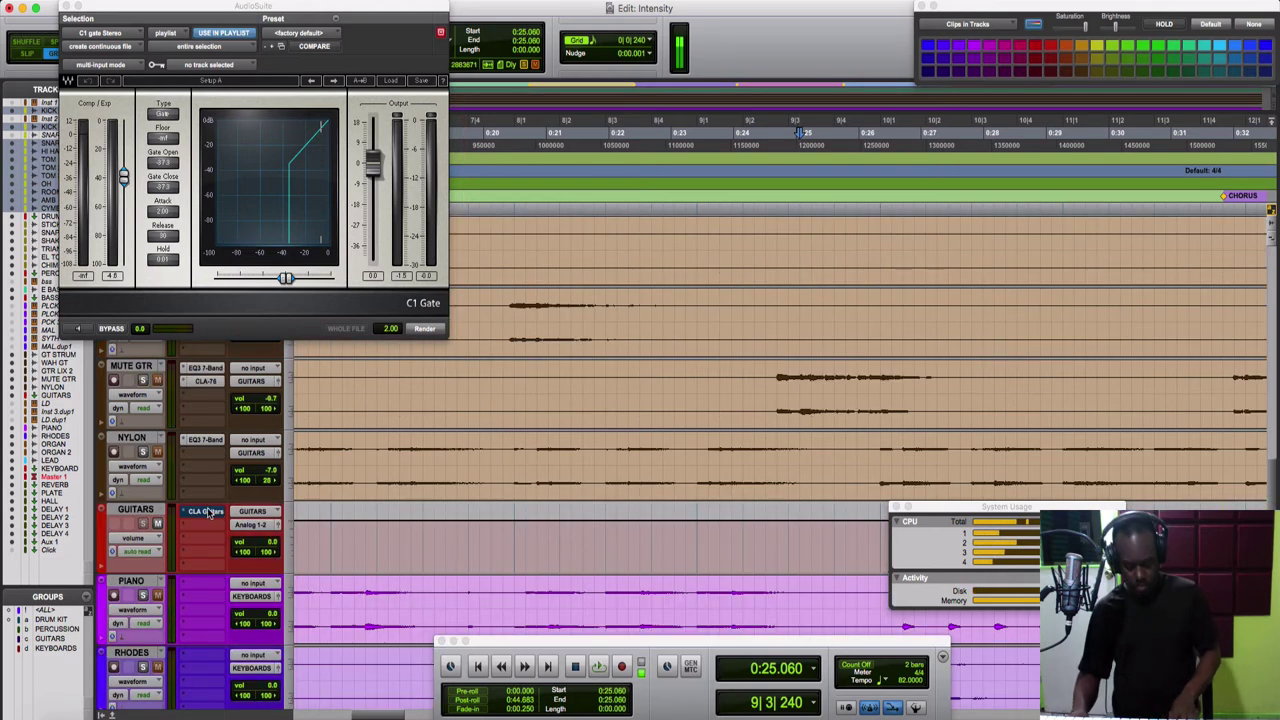
{"action": "scroll", "coordinate": [433, 476], "scroll_direction": "up", "scroll_amount": 5}
{"action": "left_click", "coordinate": [505, 400]}
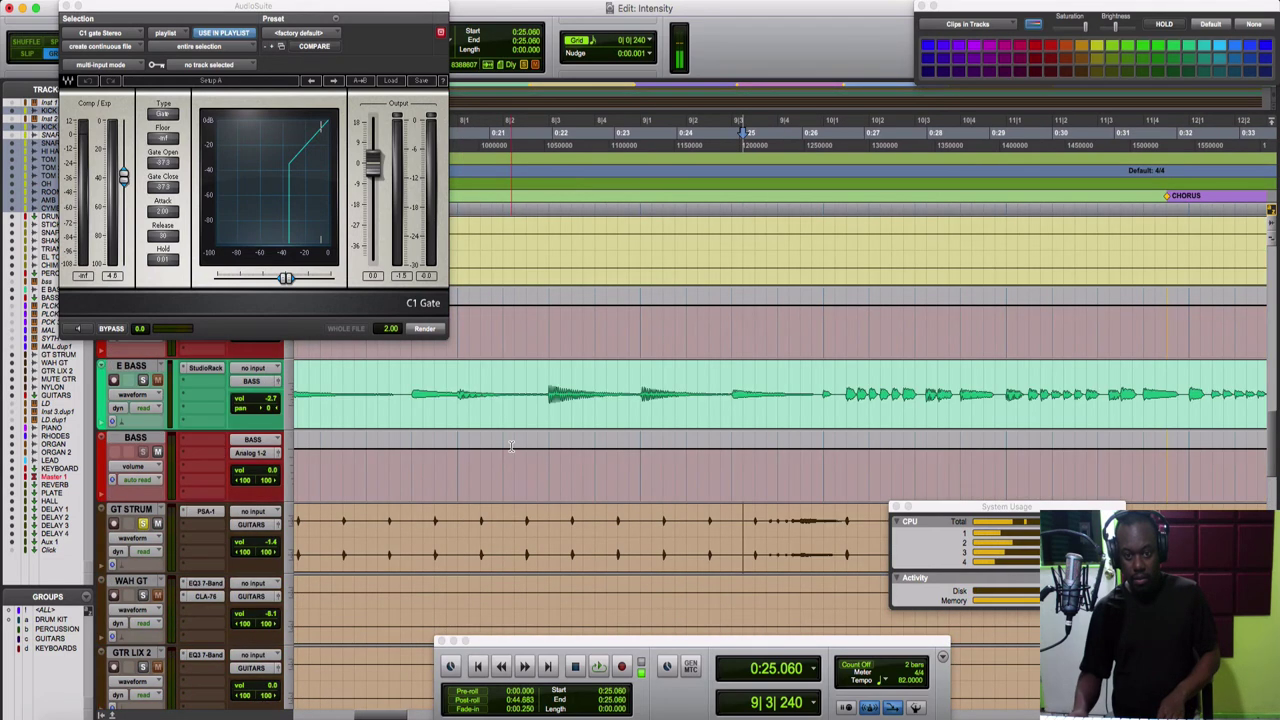
{"action": "key", "text": "space"}
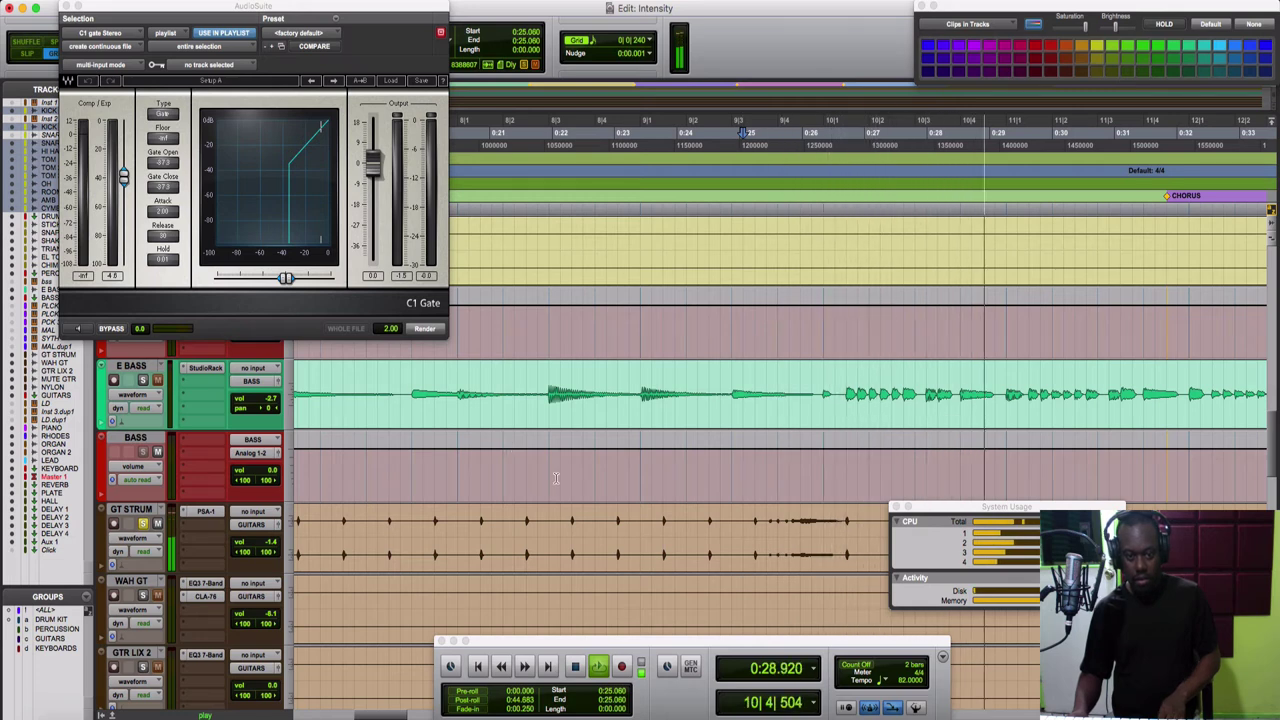
{"action": "key", "text": "space"}
{"action": "left_click", "coordinate": [604, 524]}
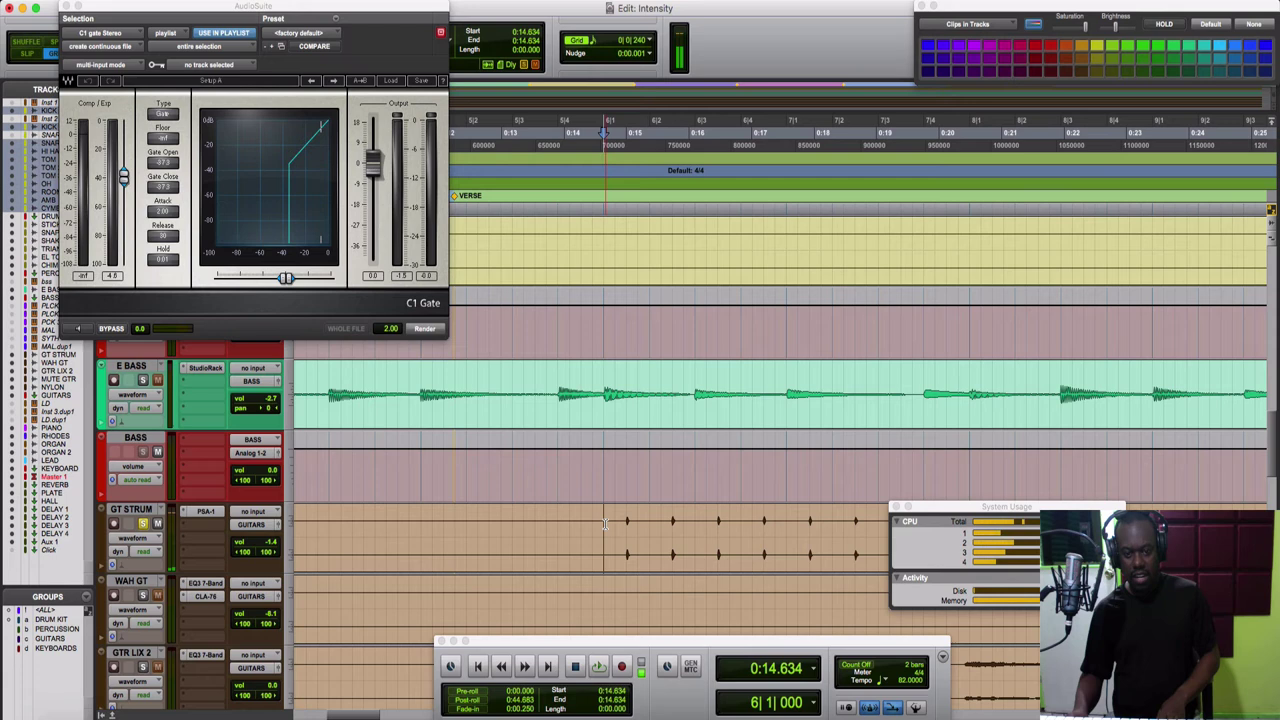
{"action": "key", "text": "space"}
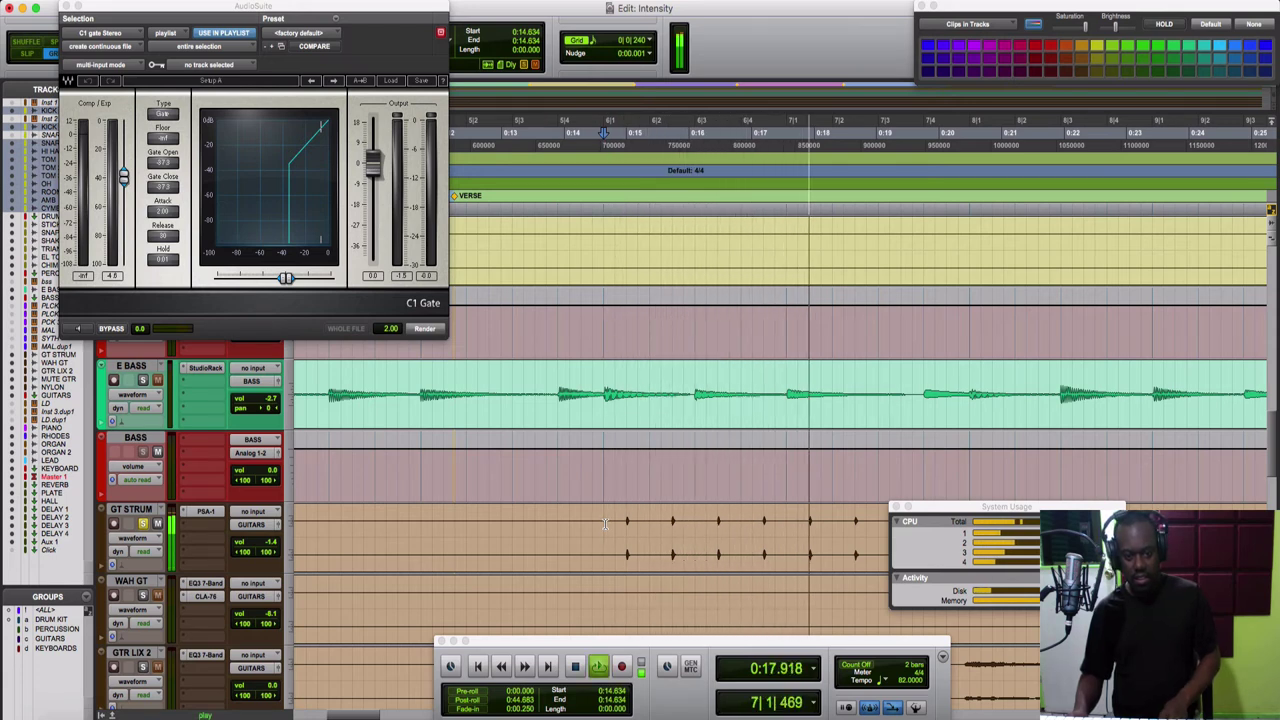
{"action": "key", "text": "space"}
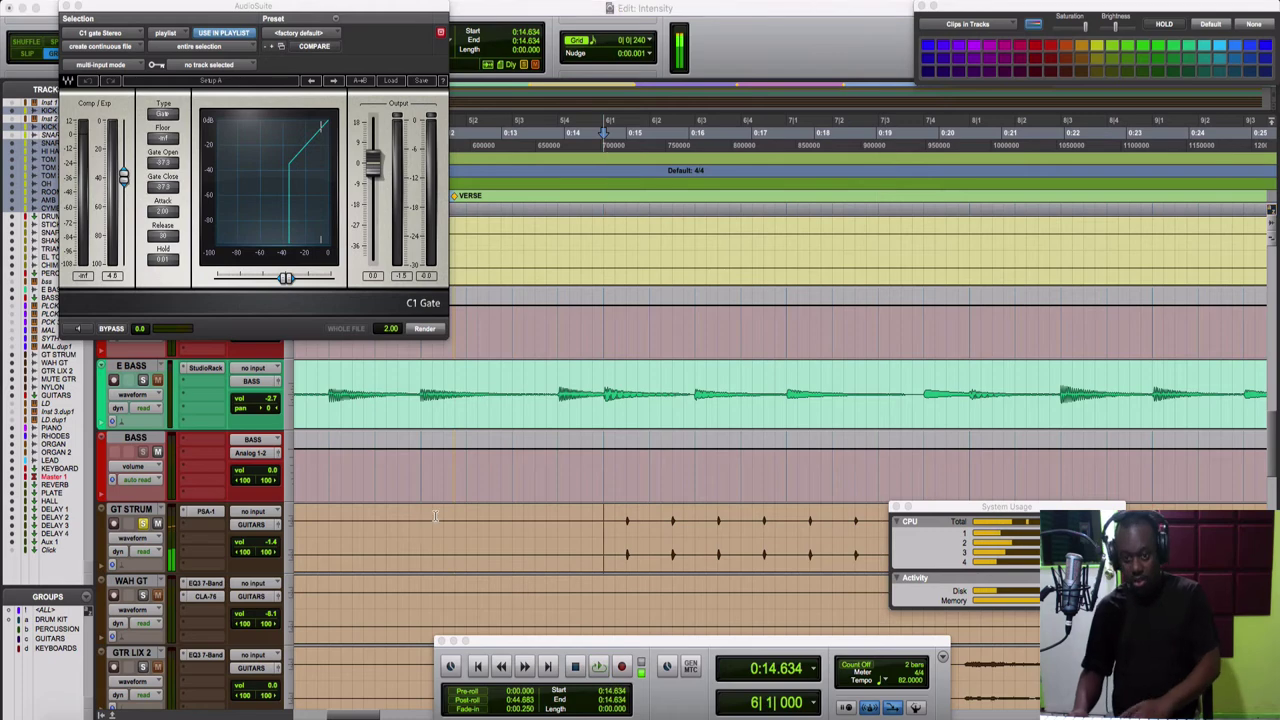
{"action": "key", "text": "super+equal"}
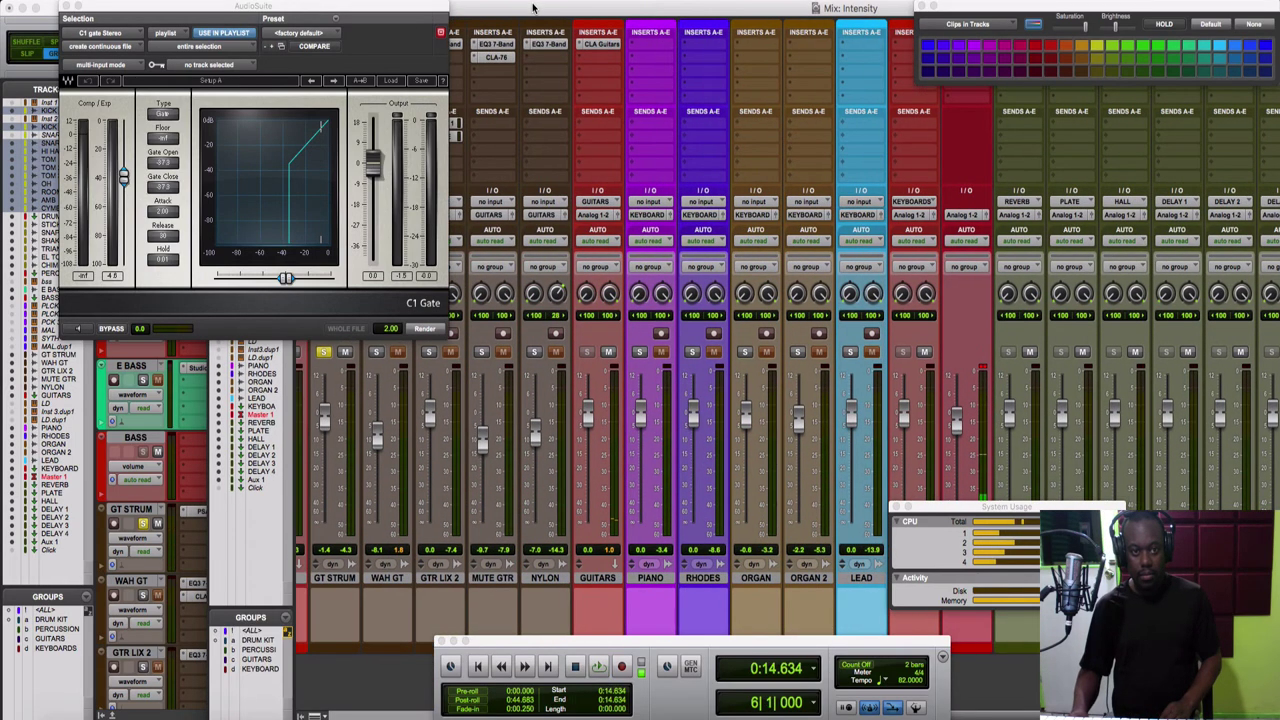
Rearrange the Mix and C1 Gate windows so GT STRUM's strip is in view.
{"action": "left_click_drag", "start_coordinate": [533, 8], "coordinate": [336, 18]}
{"action": "left_click_drag", "start_coordinate": [141, 12], "coordinate": [908, 104]}
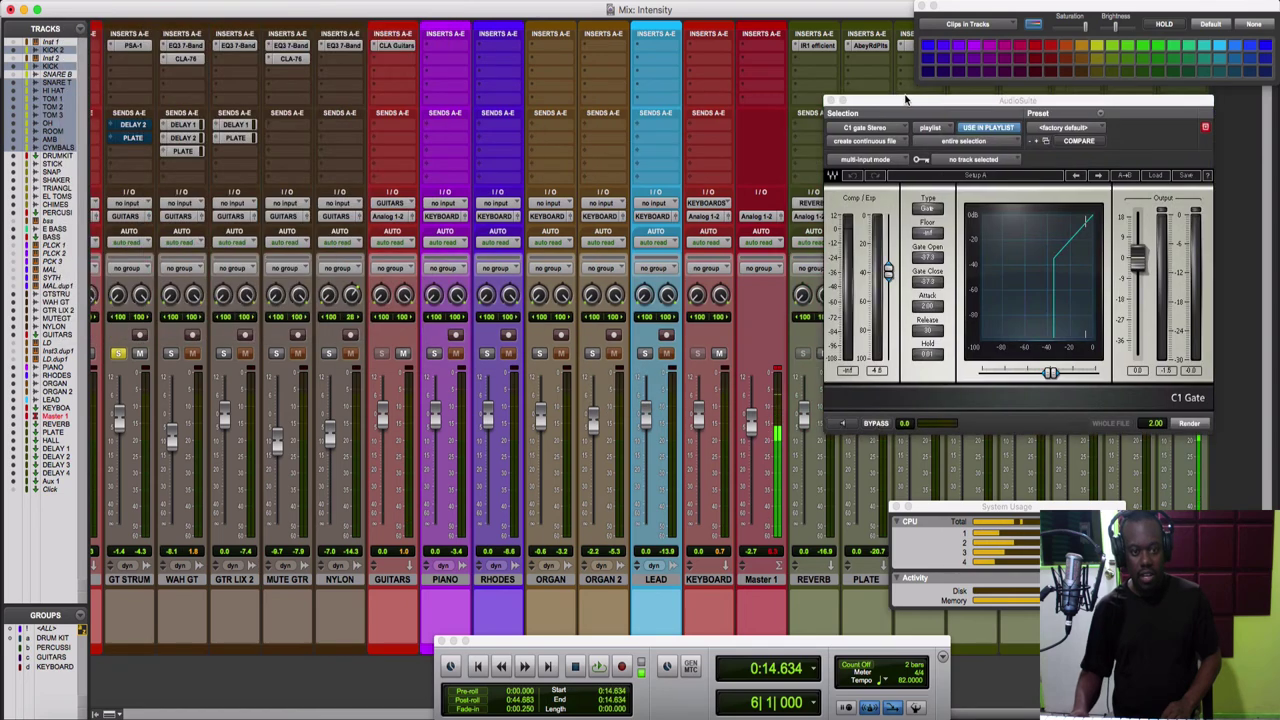
{"action": "scroll", "coordinate": [133, 133], "scroll_direction": "left", "scroll_amount": 1}
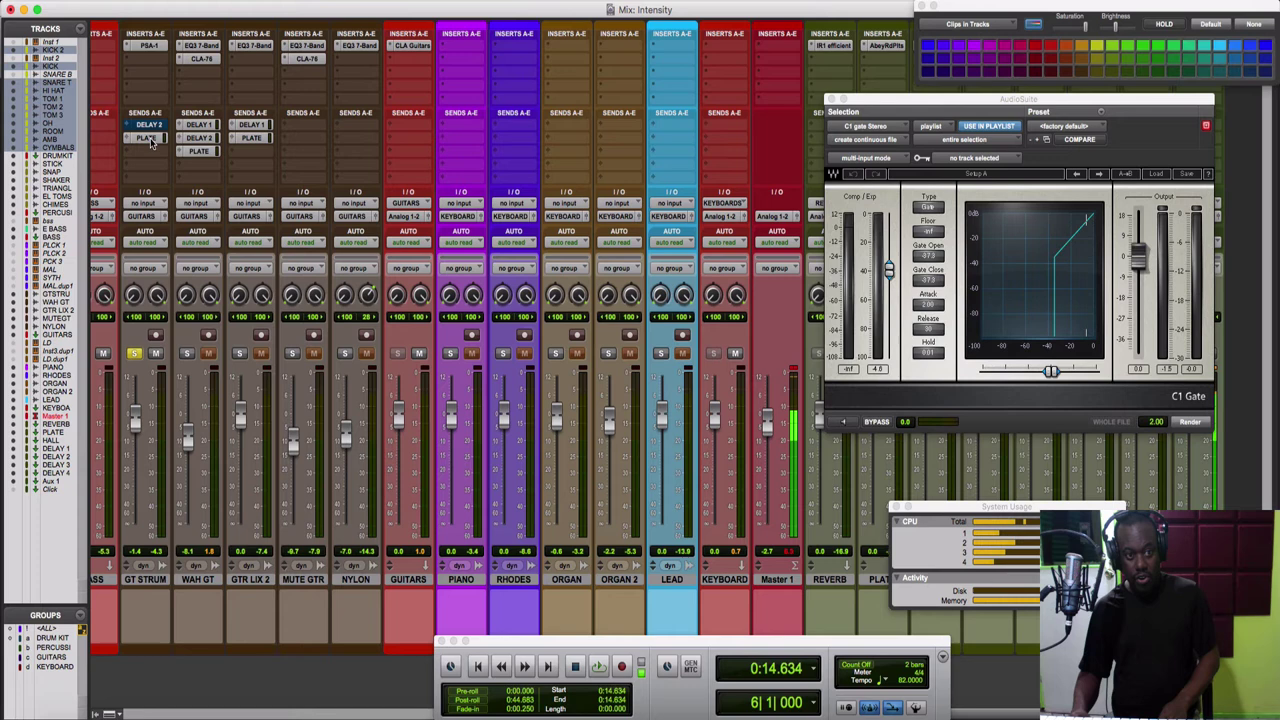
While playing, adjust GT STRUM's PLATE reverb send to about -17.2 dB.
{"action": "key", "text": "space"}
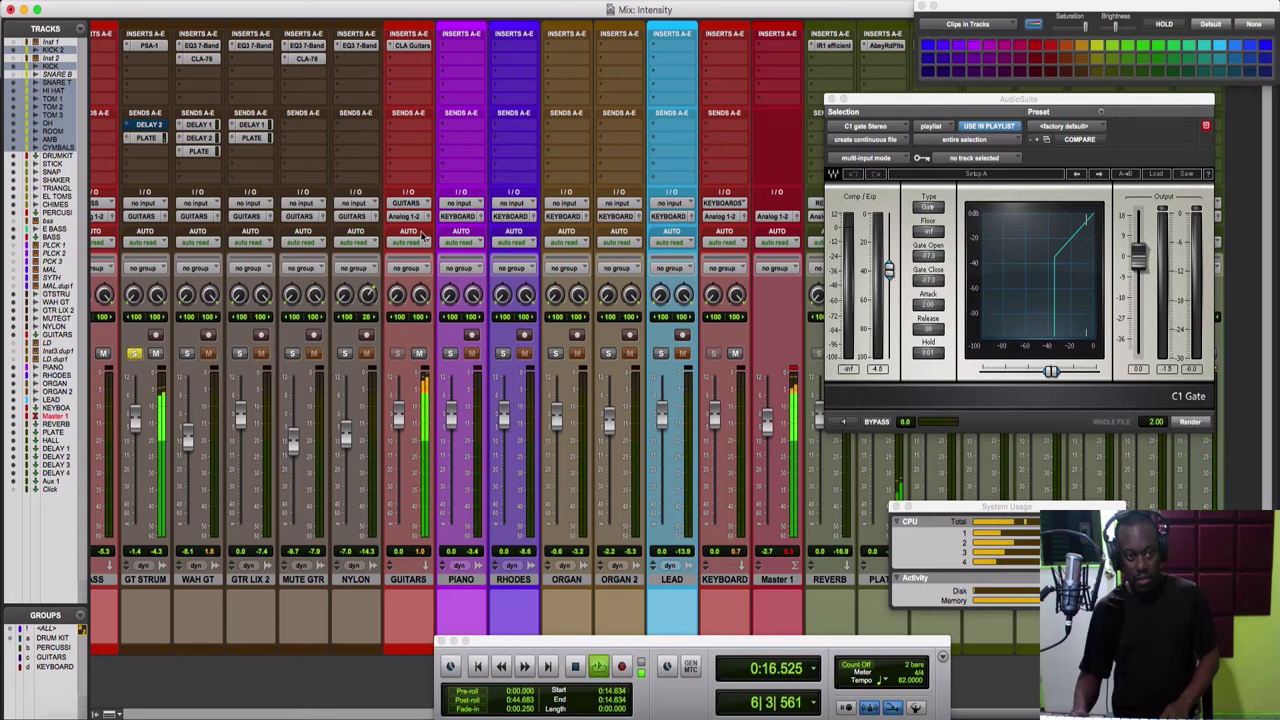
{"action": "left_click", "coordinate": [146, 137]}
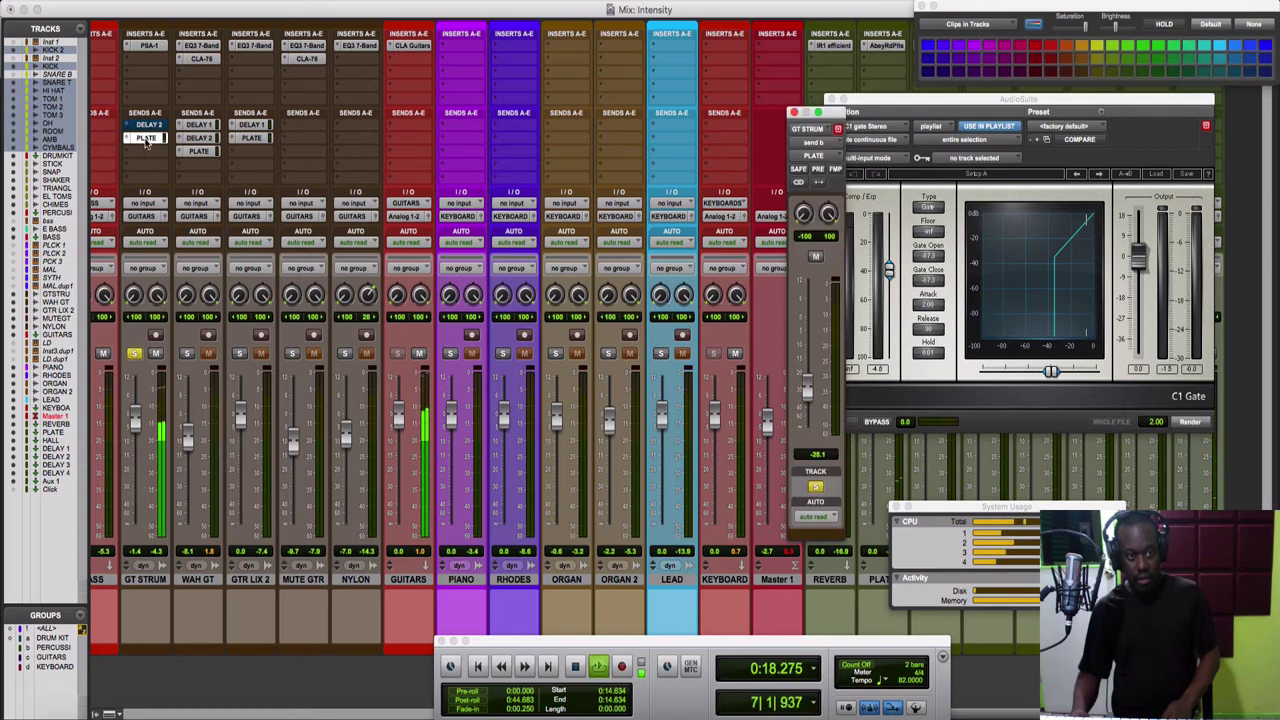
{"action": "left_click_drag", "start_coordinate": [807, 384], "coordinate": [810, 353]}
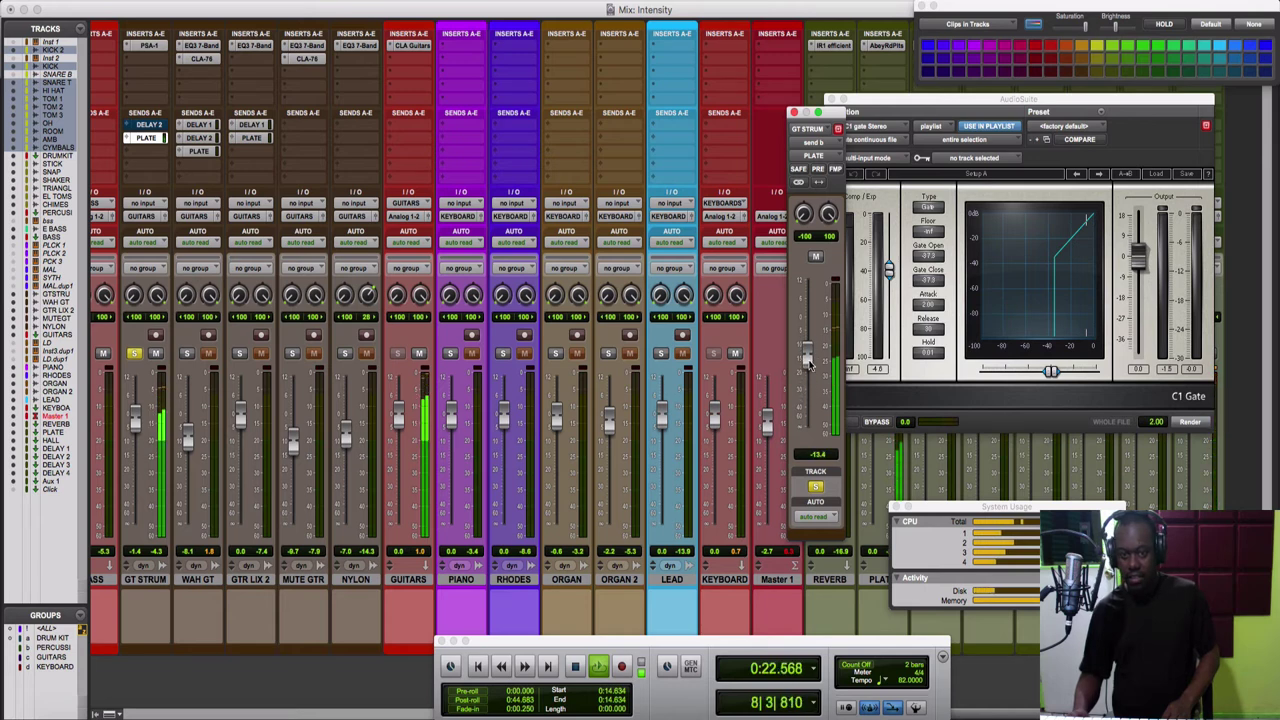
{"action": "left_click_drag", "start_coordinate": [810, 365], "coordinate": [808, 372]}
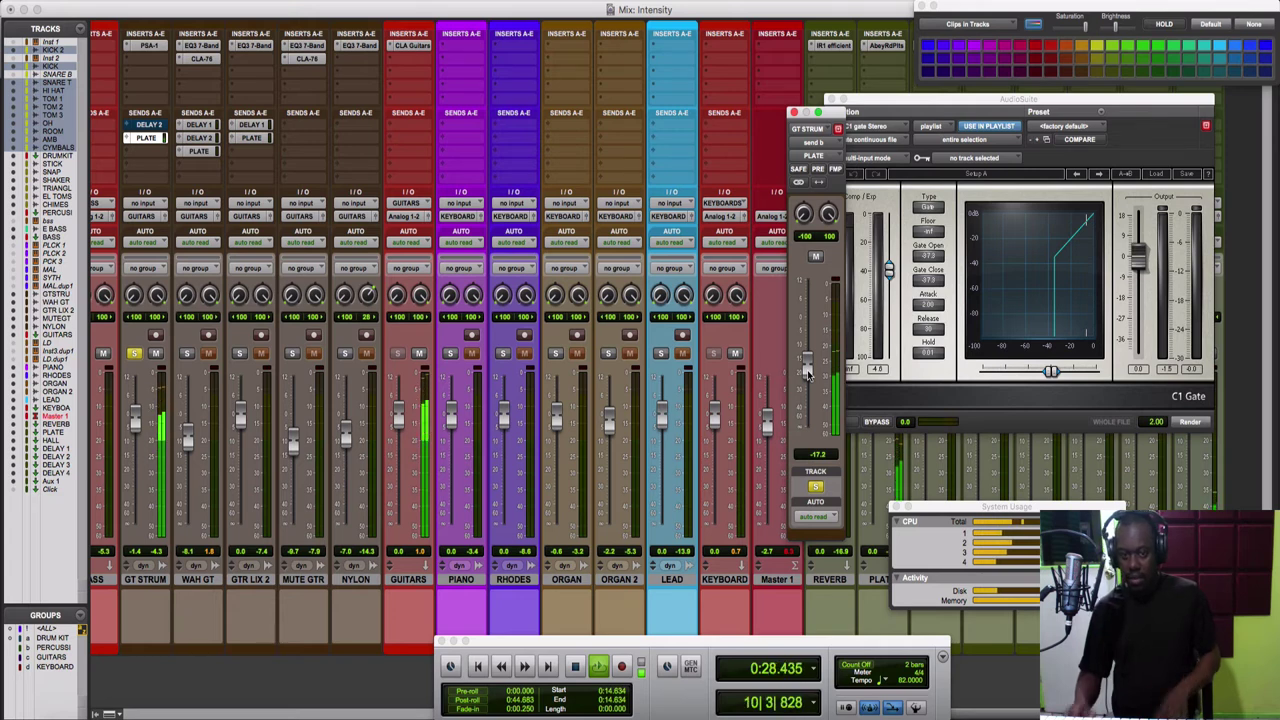
{"action": "key", "text": "space"}
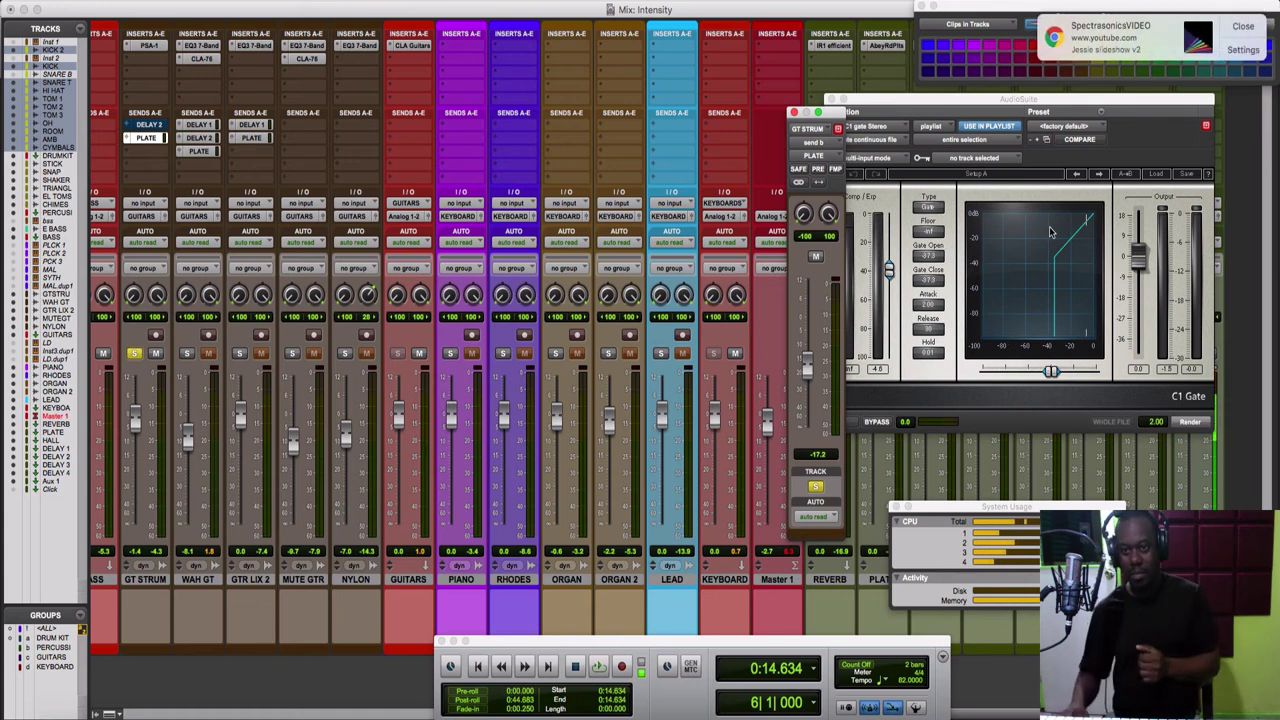
Dismiss the browser notification and bring the AudioSuite C1 Gate window to the front.
{"action": "left_click", "coordinate": [1243, 27]}
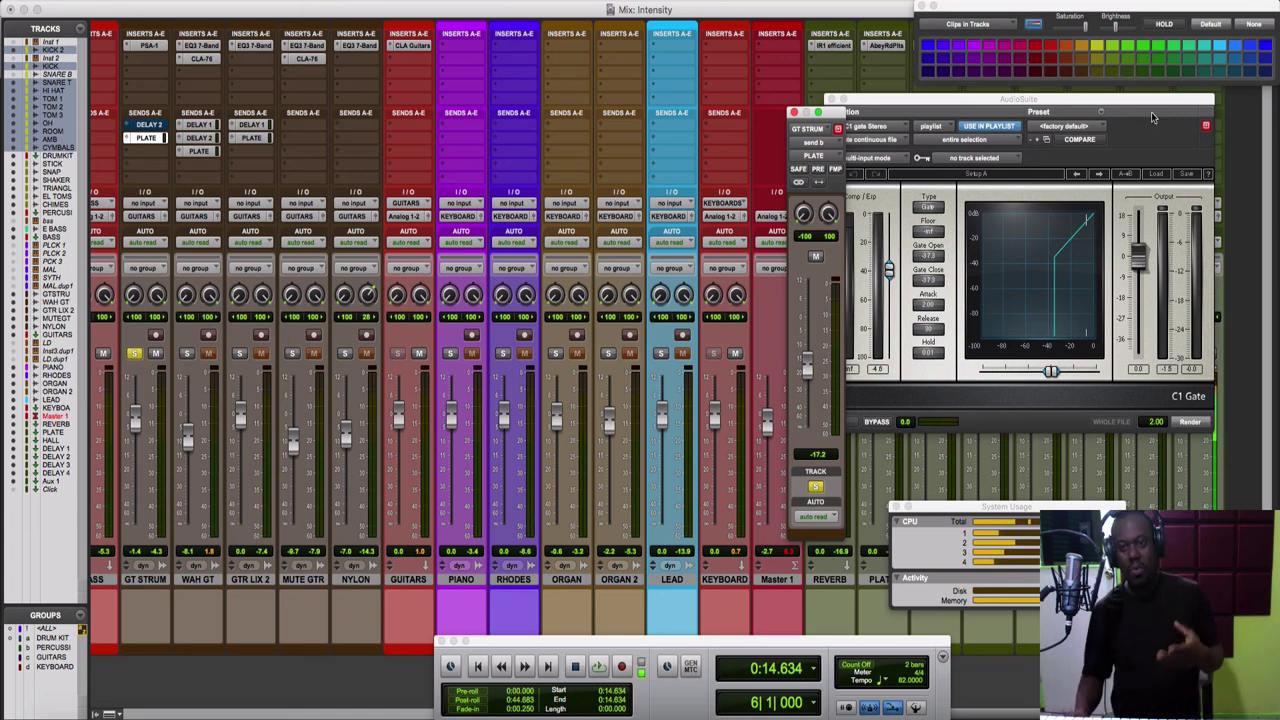
{"action": "left_click", "coordinate": [906, 164]}
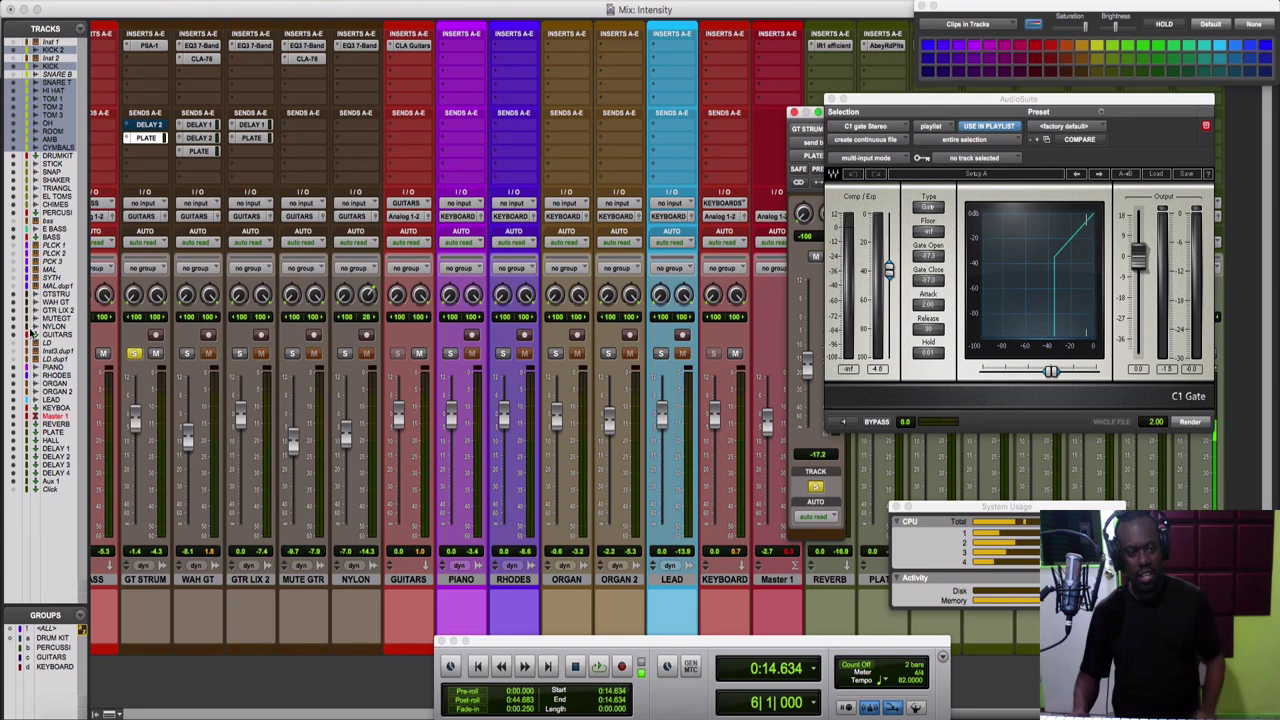
Unsolo GT STRUM, switch to the Edit window, and play the full mix from 0:15.000.
{"action": "left_click", "coordinate": [136, 354]}
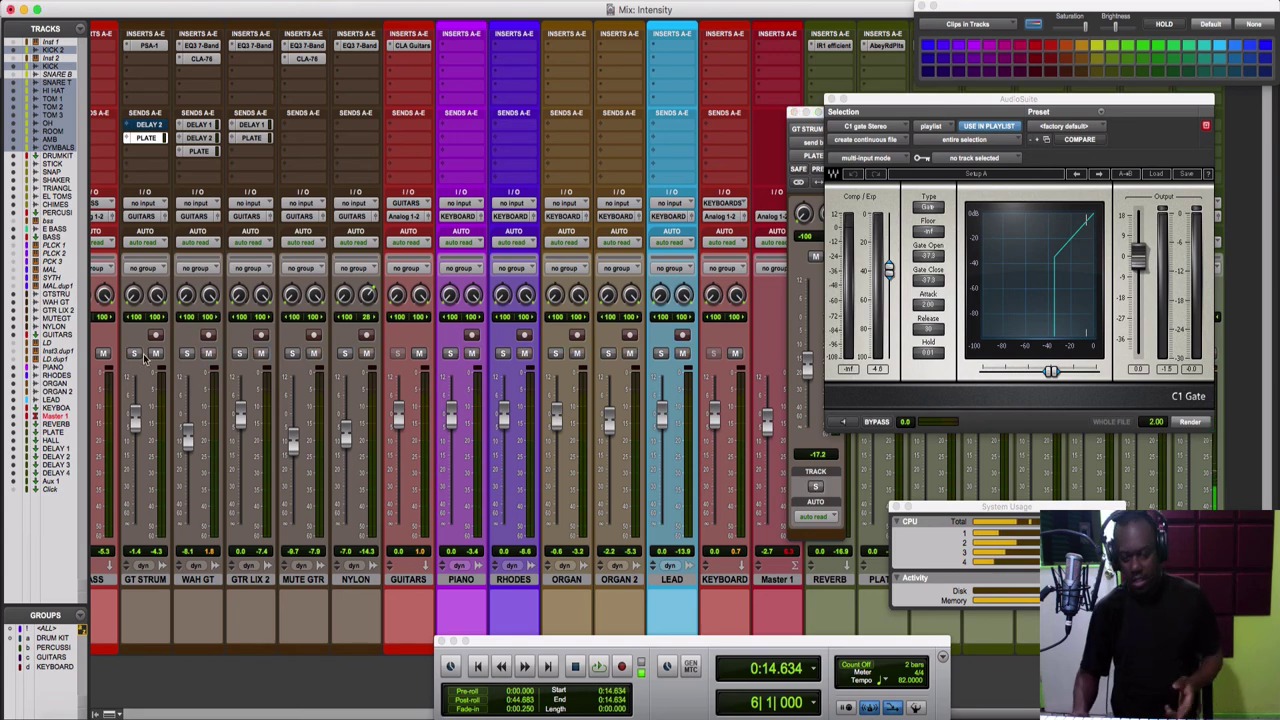
{"action": "key", "text": "super+equal"}
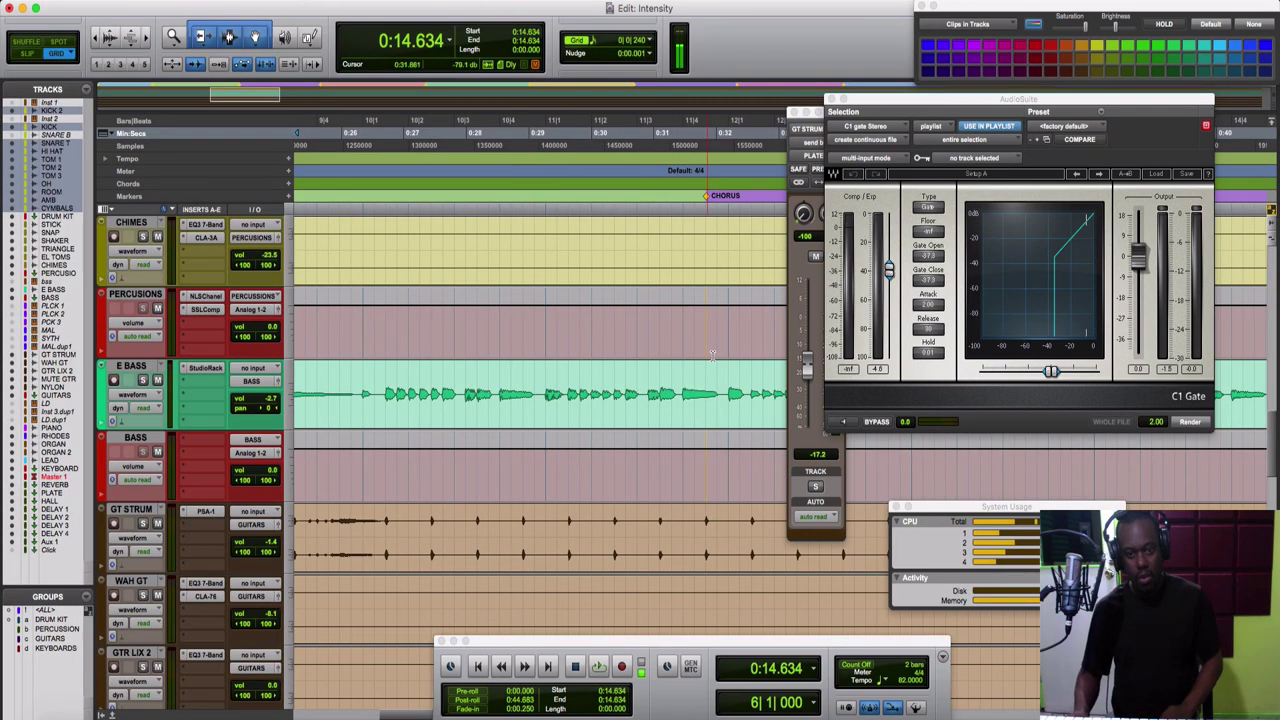
{"action": "key", "text": "space"}
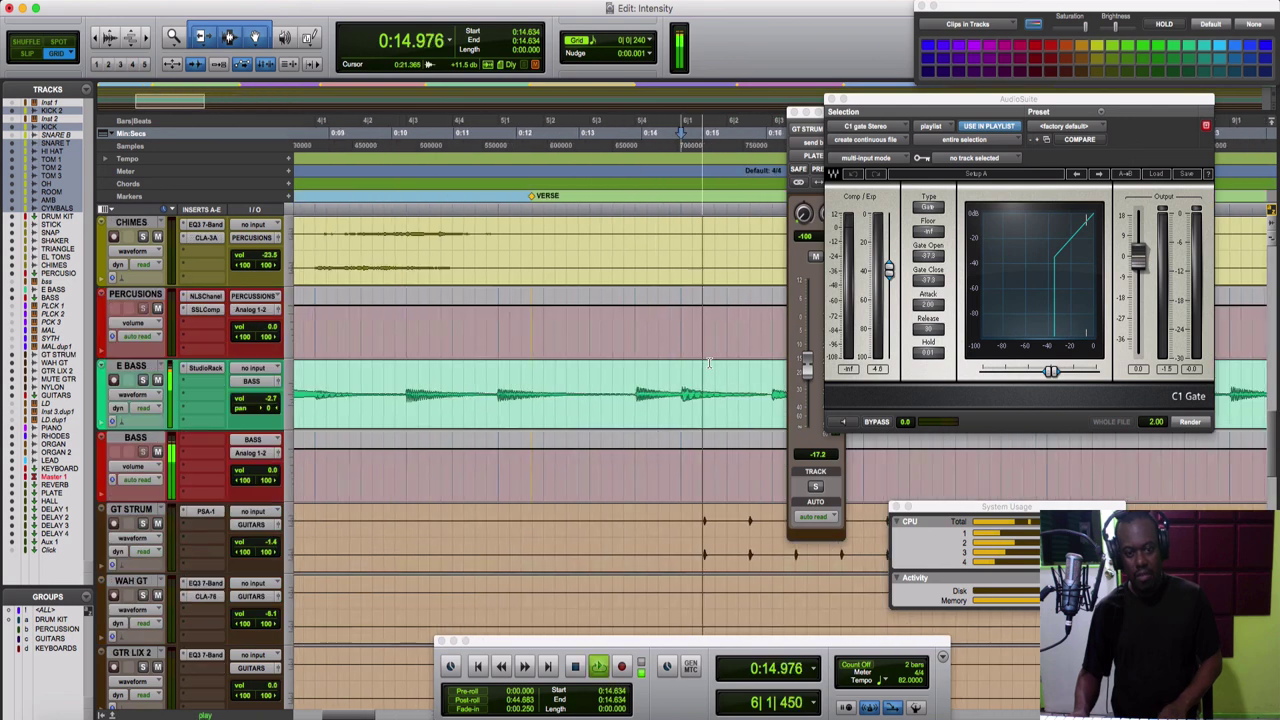
{"action": "left_click", "coordinate": [699, 515]}
{"action": "scroll", "coordinate": [699, 515], "scroll_direction": "down", "scroll_amount": 2}
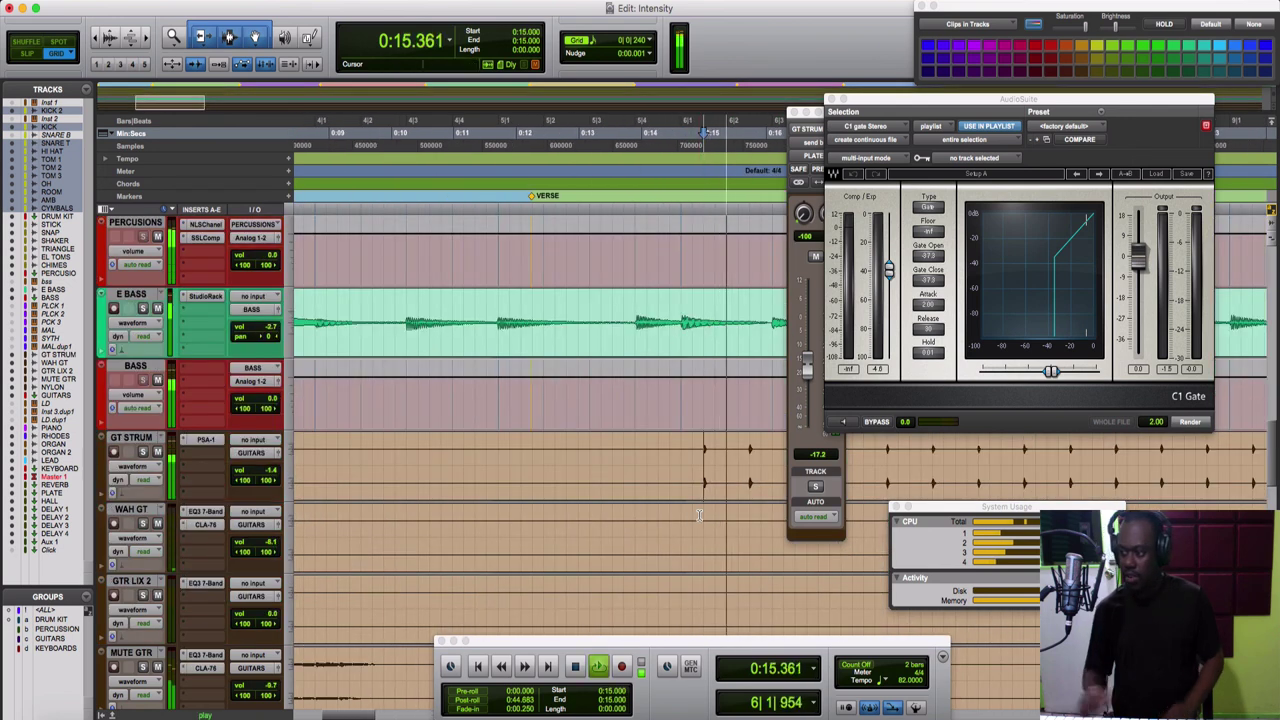